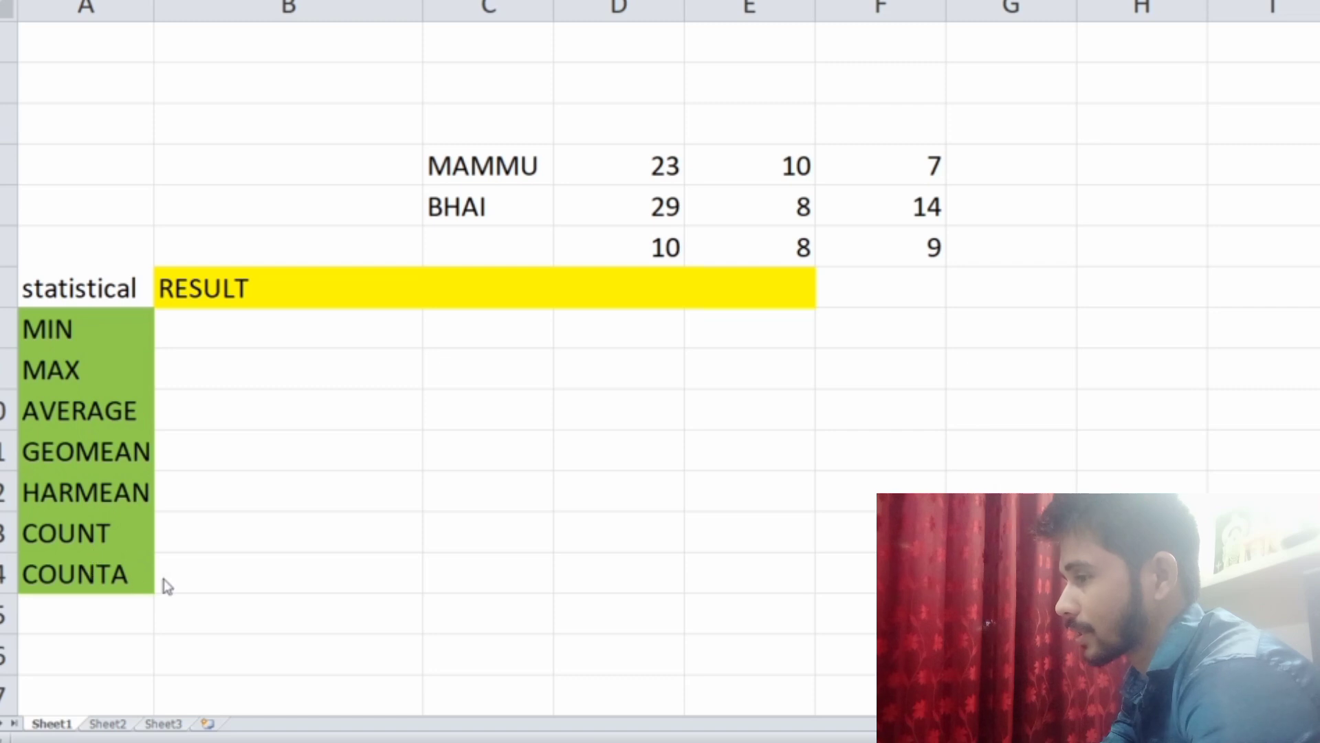
# Enter the formula =MIN(D4:F4) in the result cell beside the MIN label
pyautogui.click(209, 332)
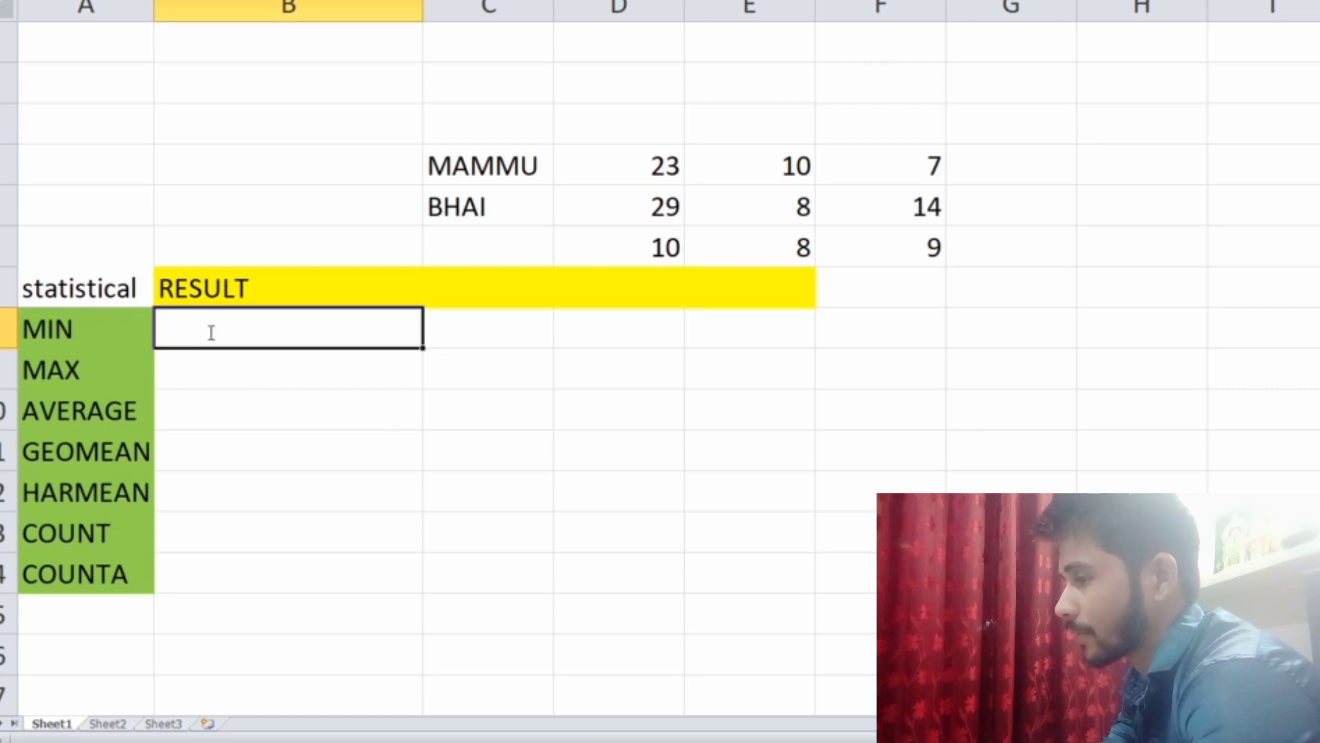
pyautogui.write('=')
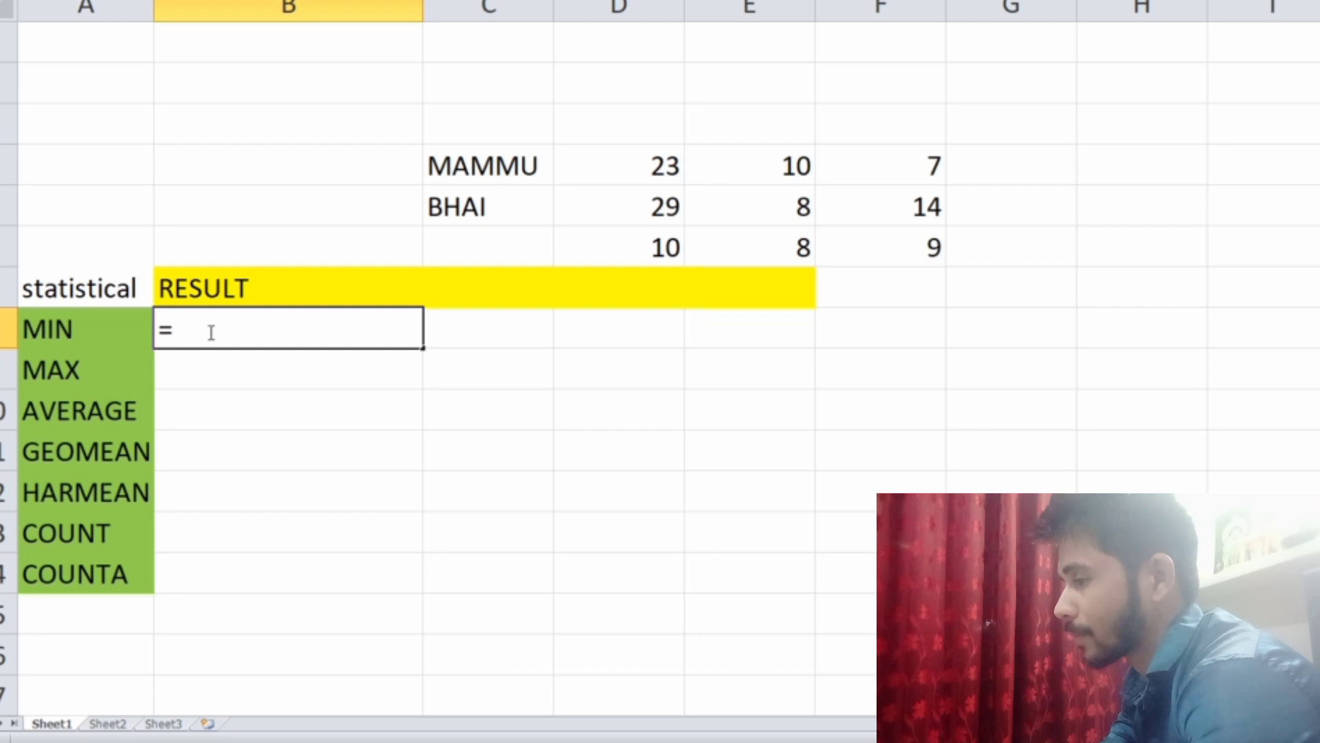
pyautogui.write('MIN')
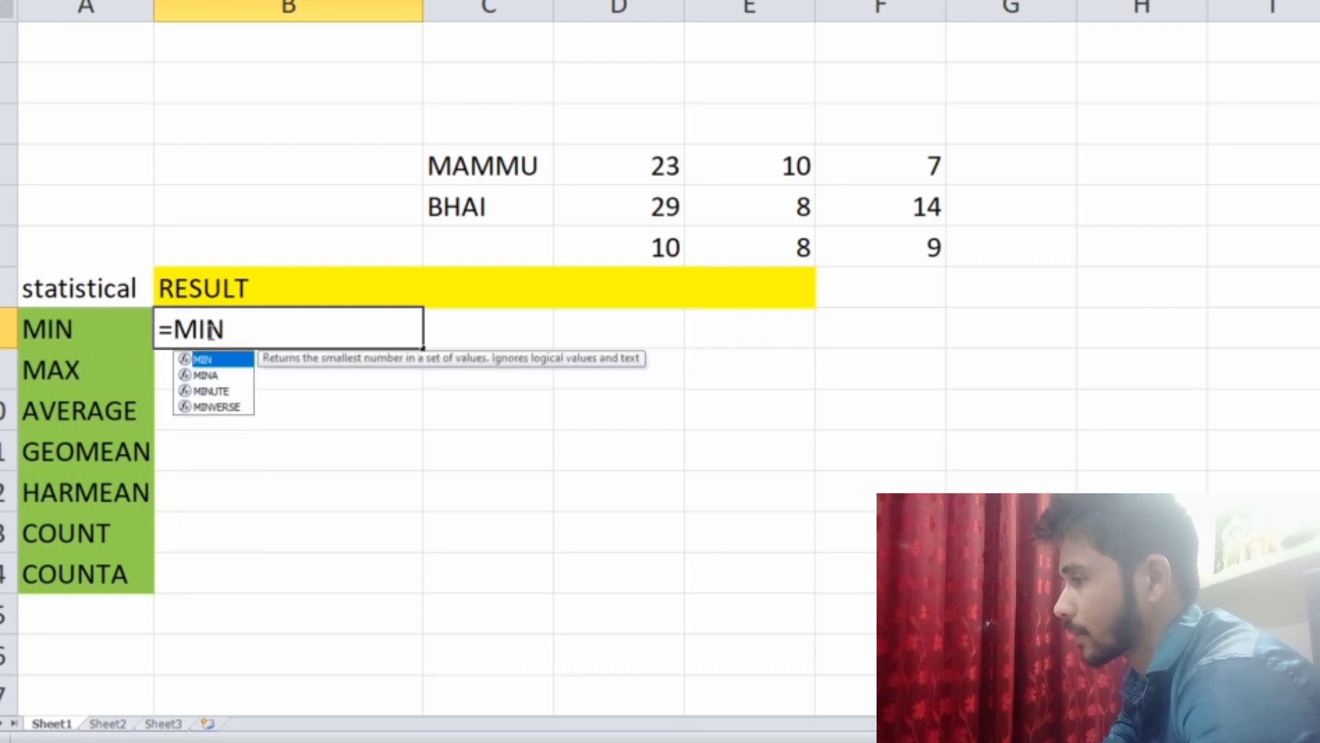
pyautogui.write('(')
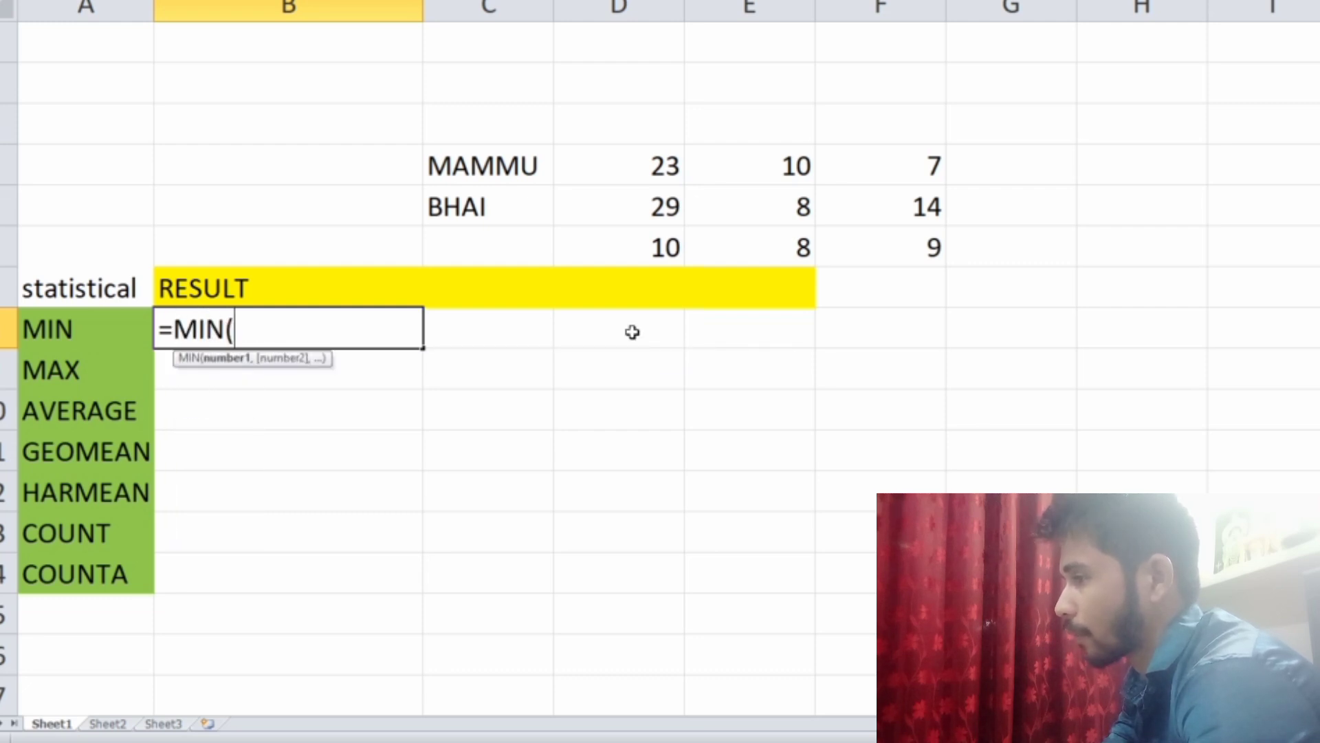
pyautogui.click(660, 166)
pyautogui.moveTo(660, 167); pyautogui.dragTo(884, 177)
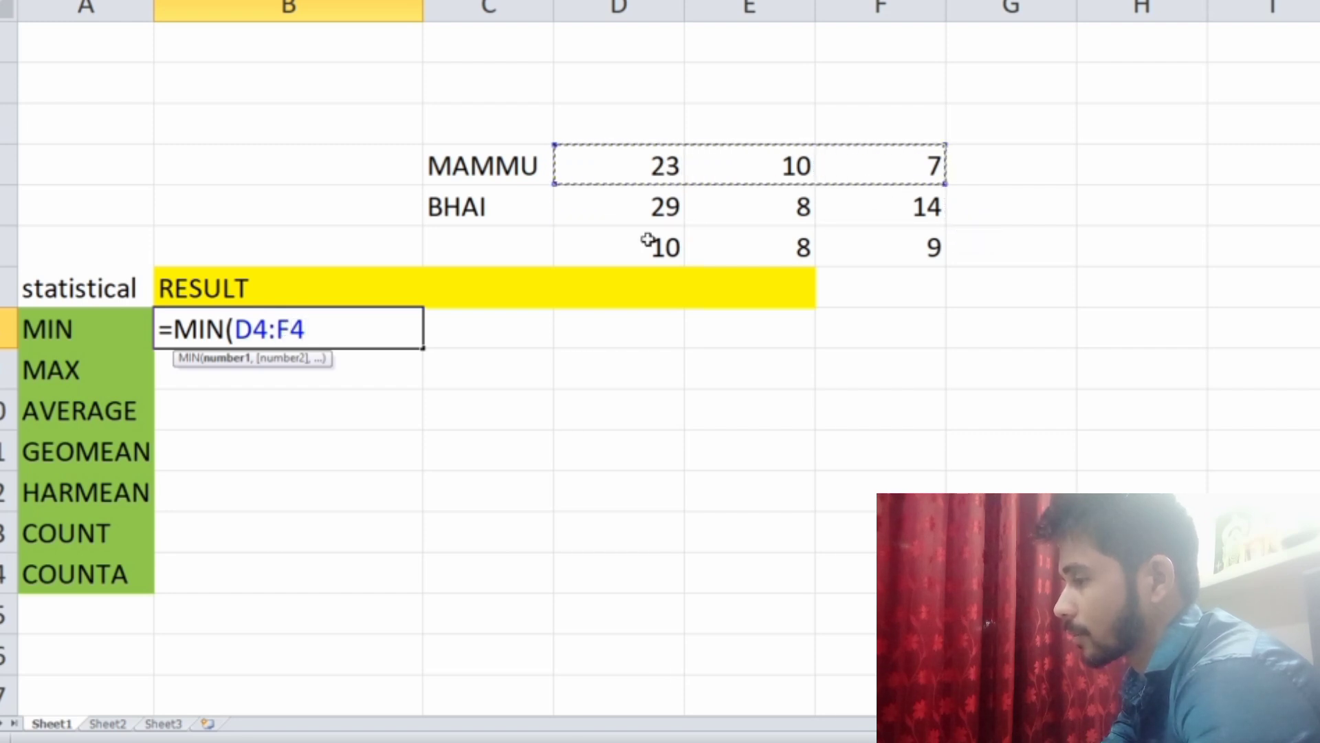
pyautogui.write(')')
pyautogui.press('Return')
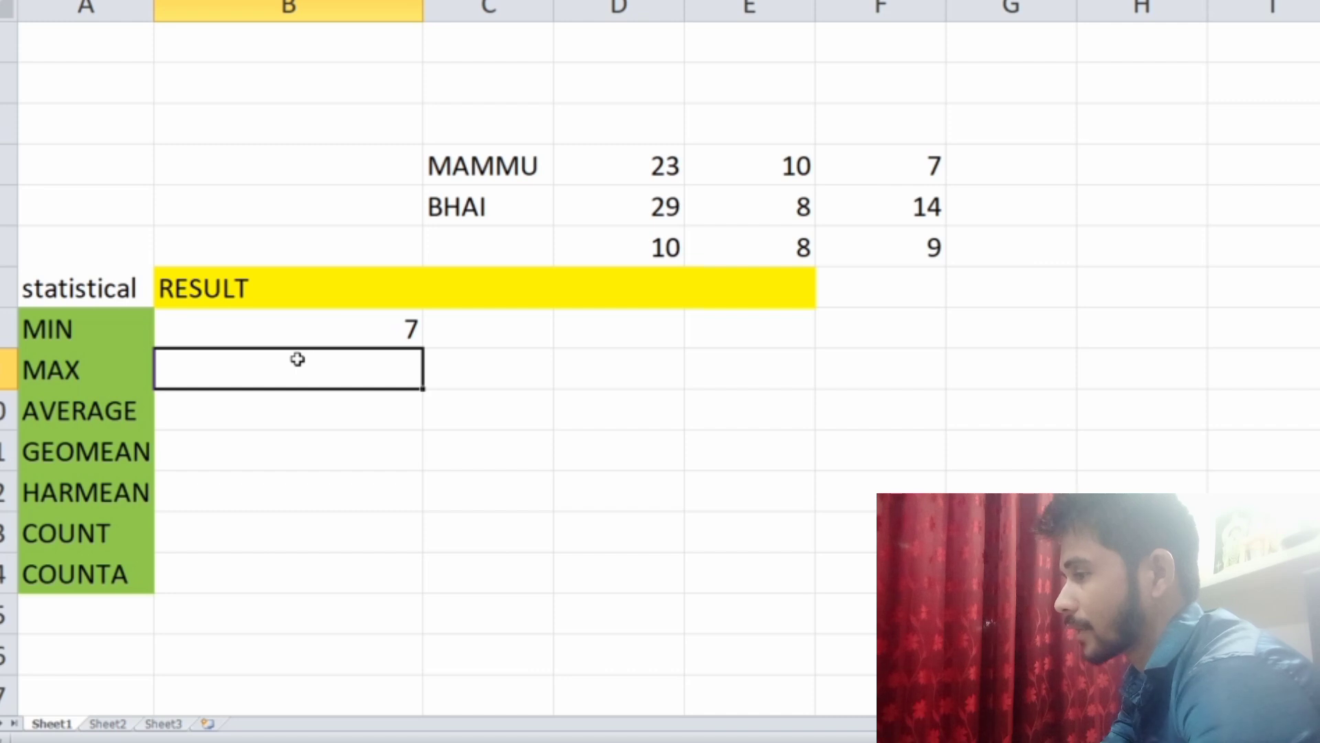
# Enter the formula =MAX(D5:F5) in the result cell beside the MAX label
pyautogui.write('=MAX')
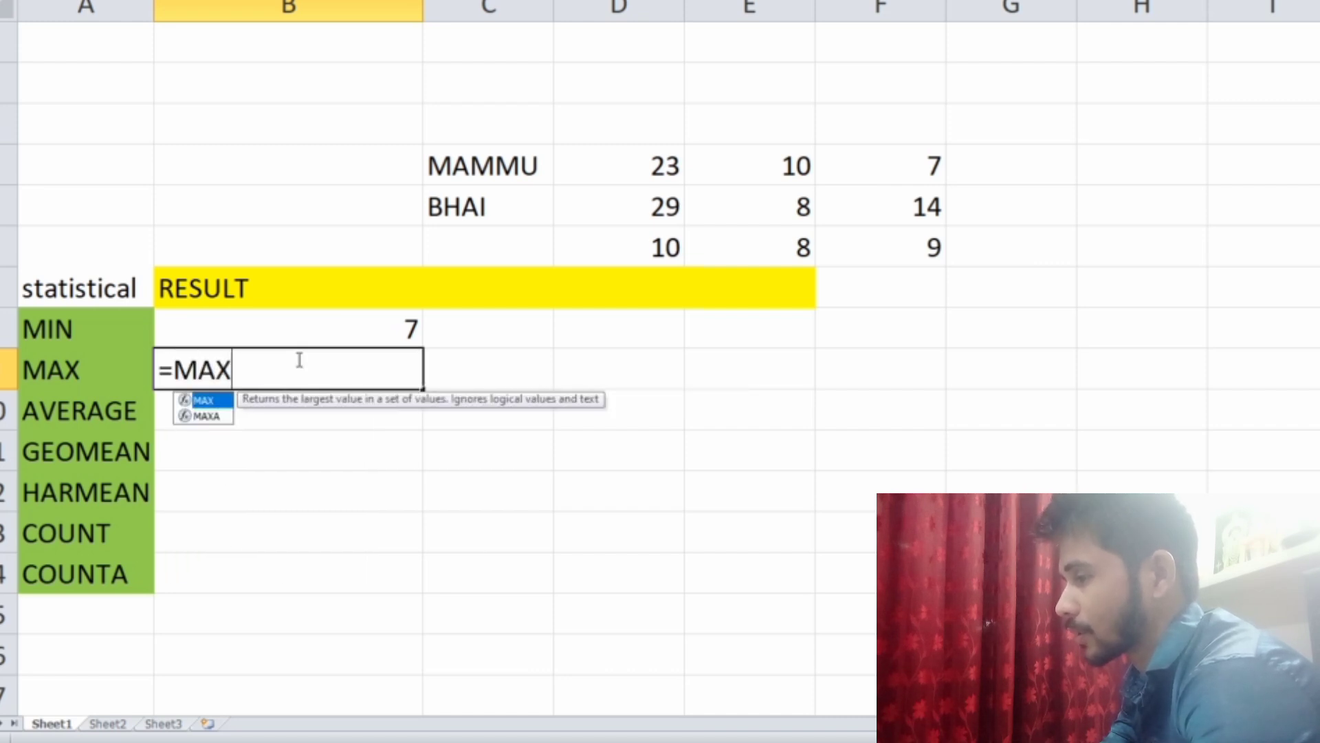
pyautogui.write('(')
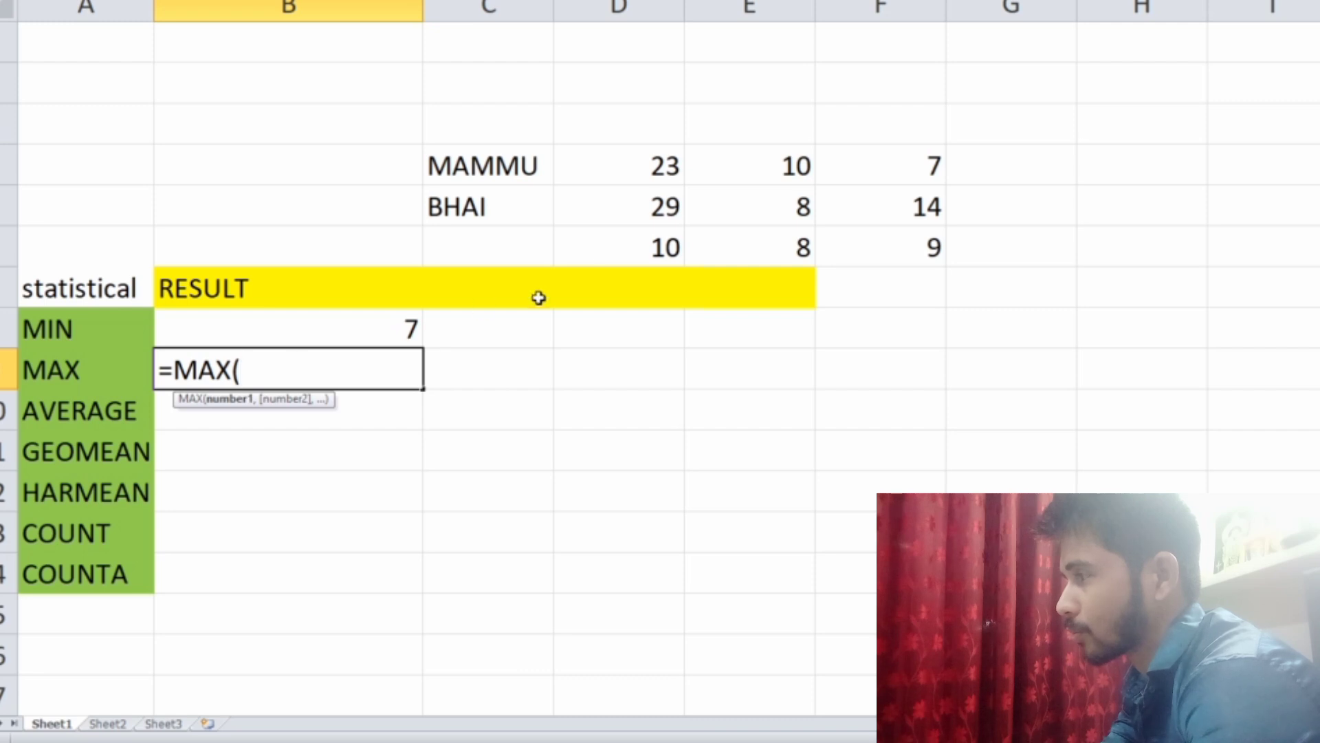
pyautogui.moveTo(615, 202); pyautogui.dragTo(845, 209)
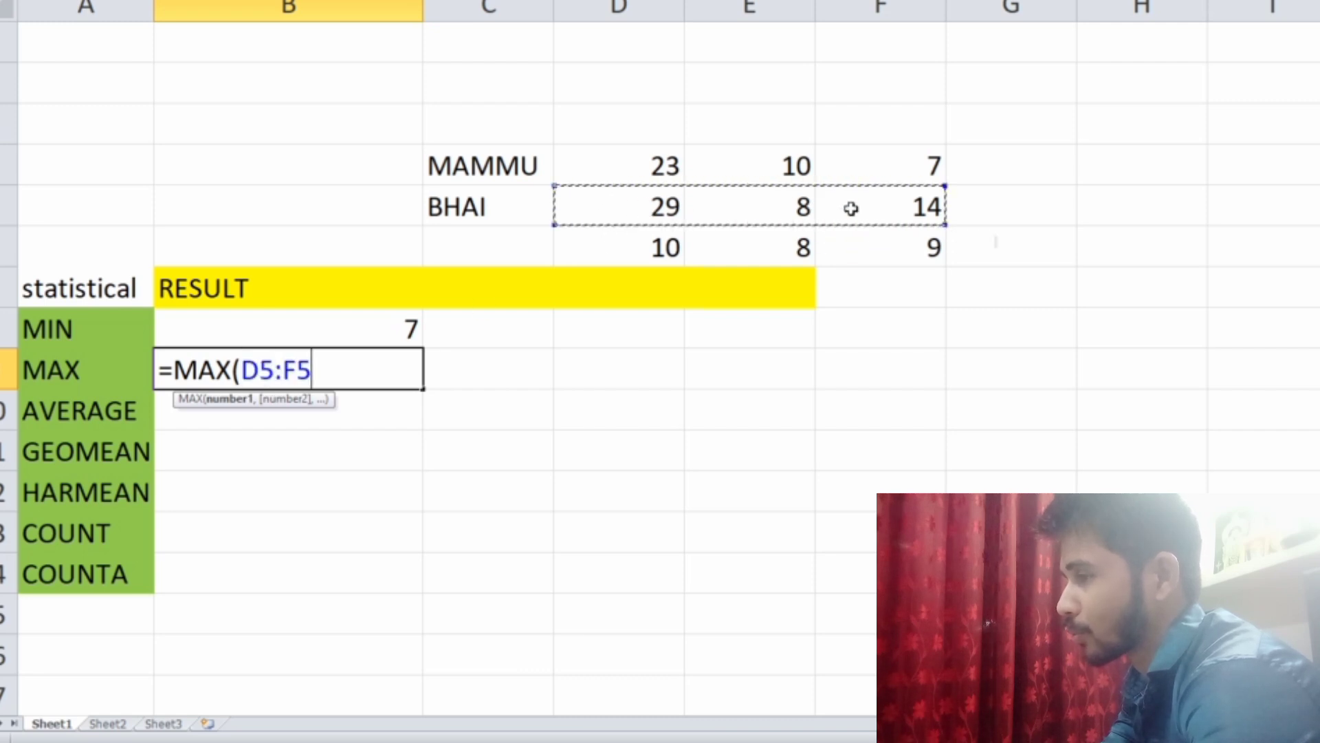
pyautogui.write(')')
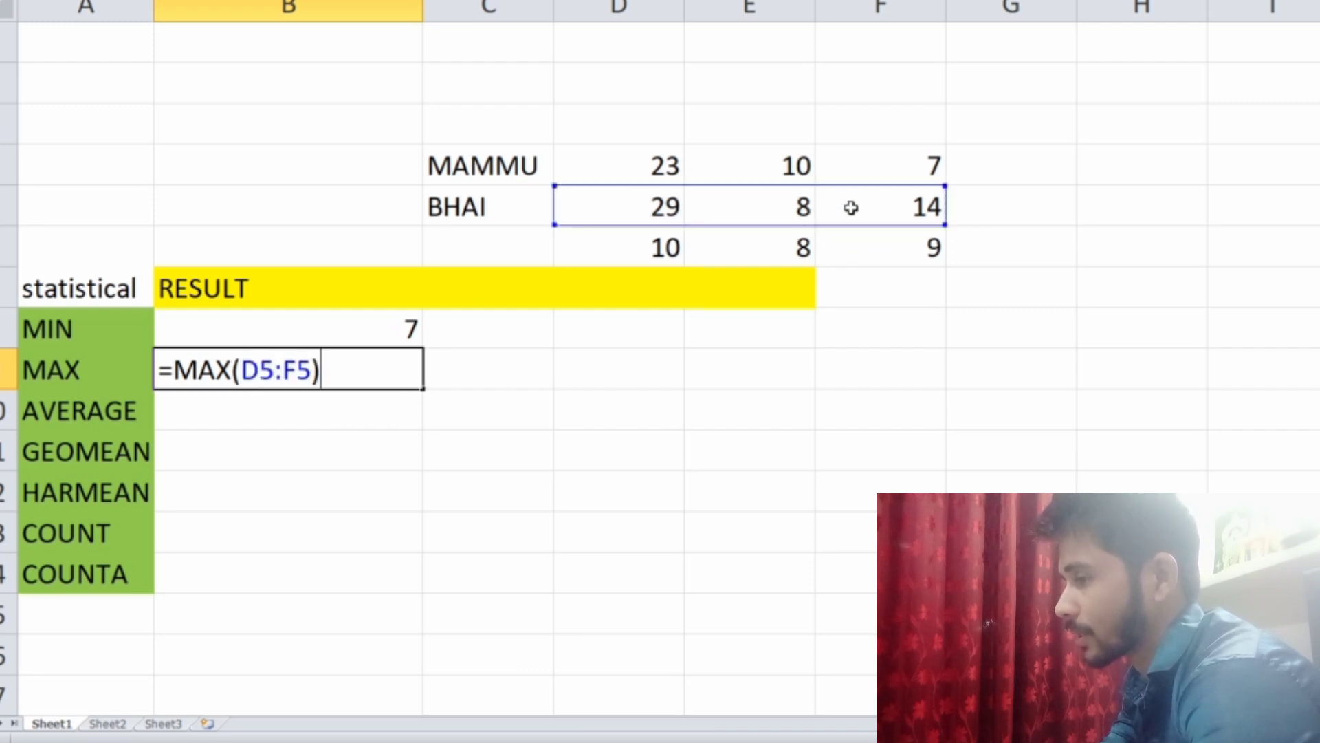
pyautogui.press('Return')
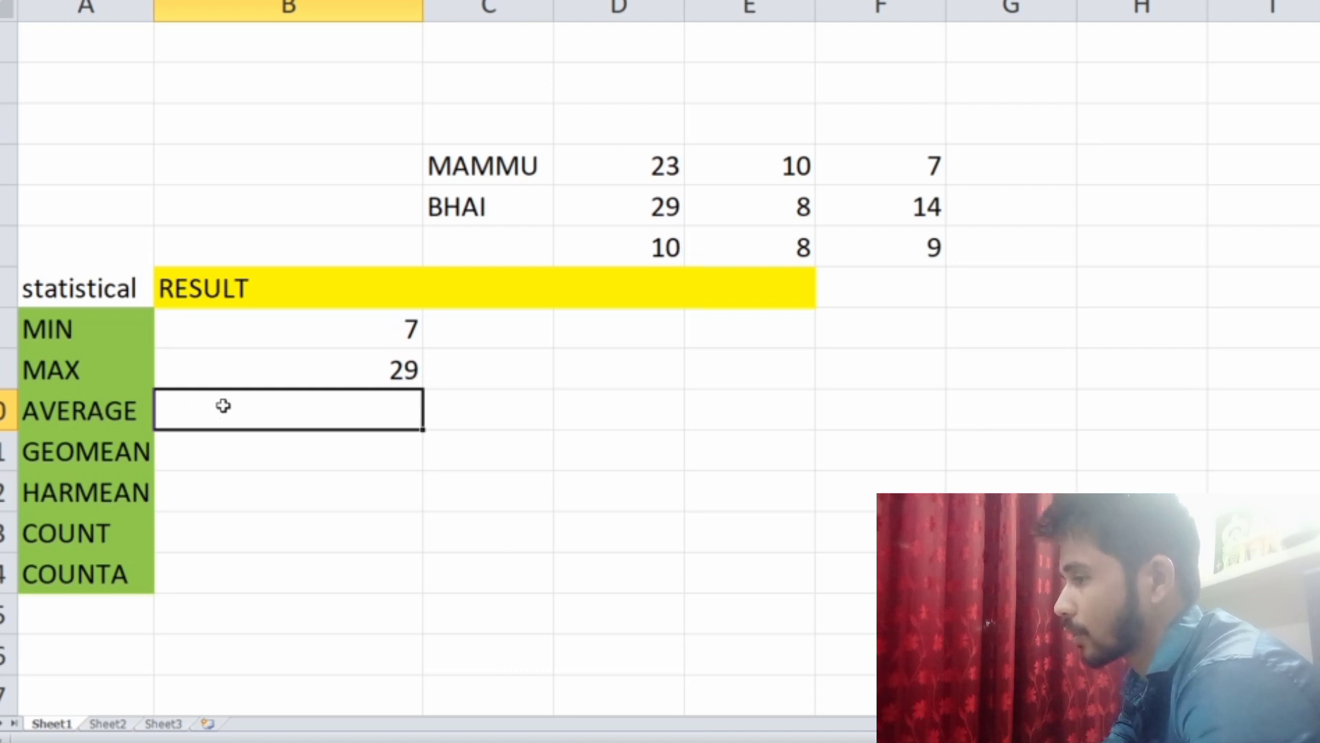
# Enter the formula =AVERAGE(D6:F6) in the result cell beside the AVERAGE label
pyautogui.write('=')
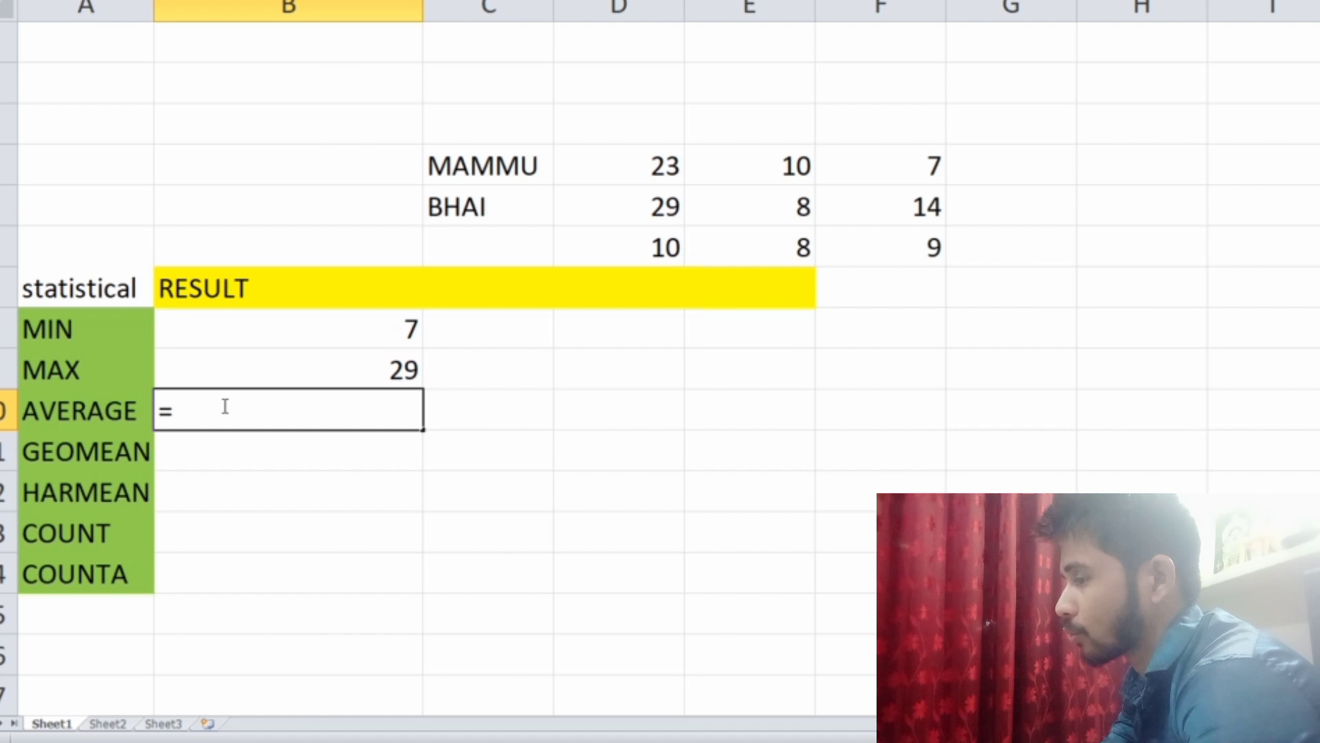
pyautogui.write('AVE')
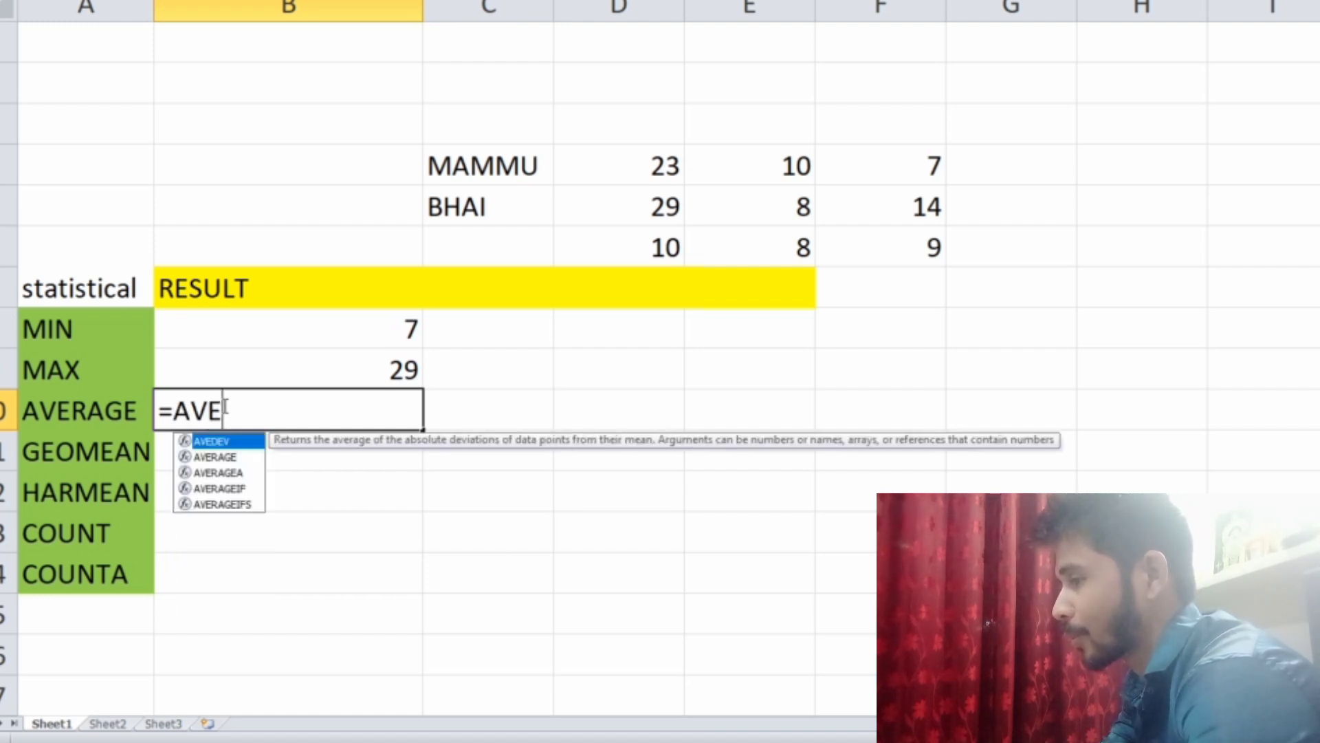
pyautogui.write('RAGE')
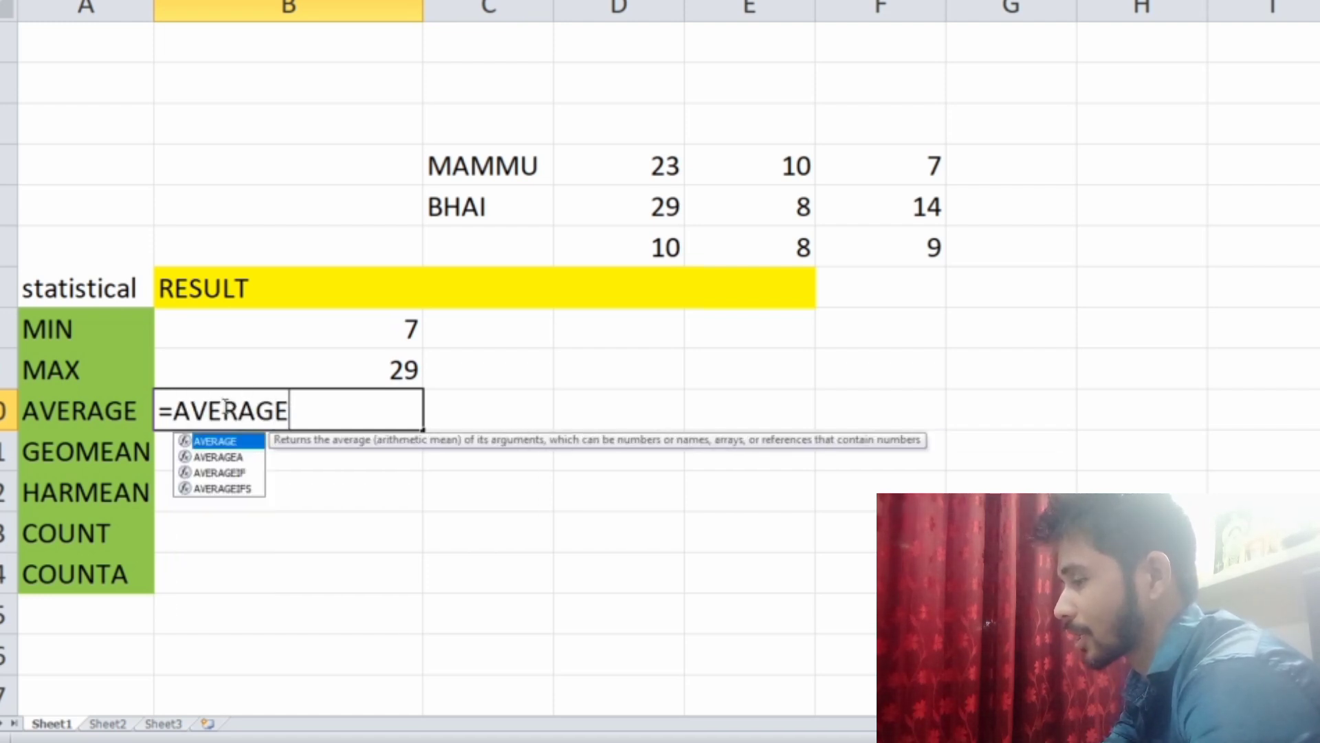
pyautogui.write('(')
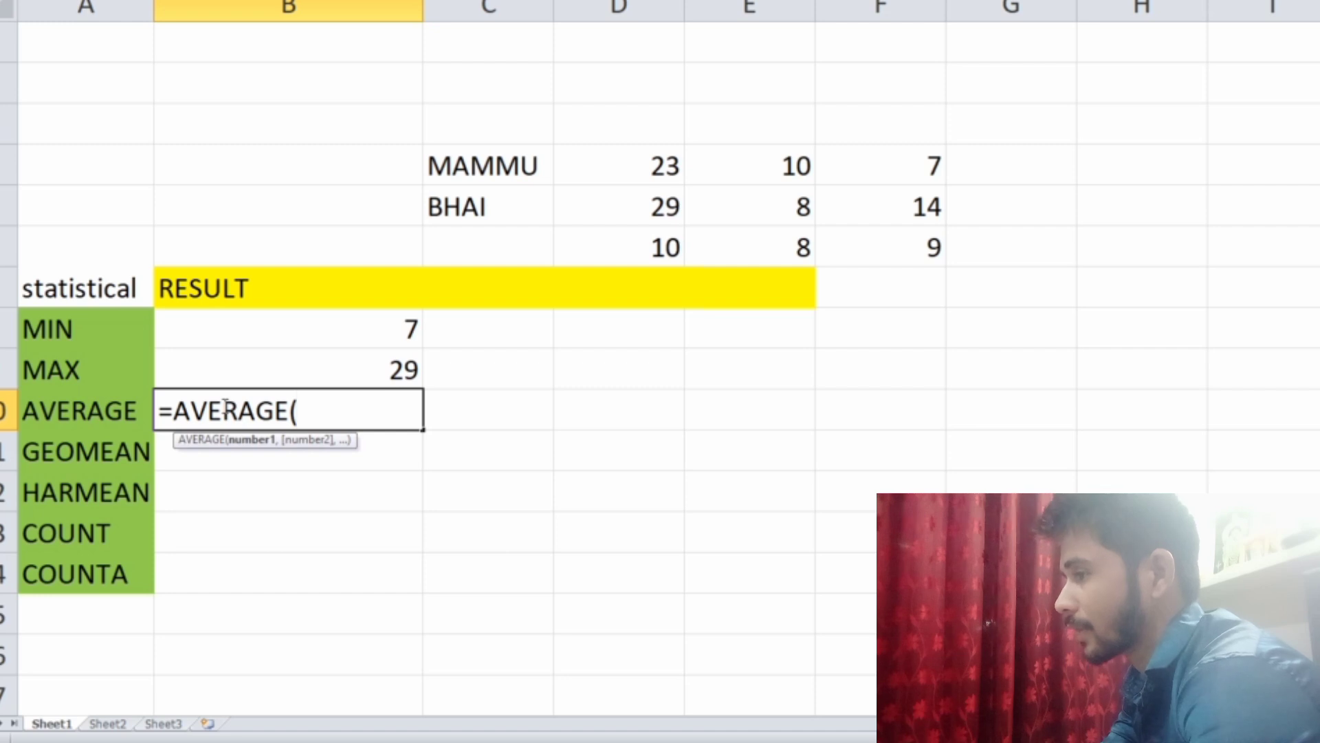
pyautogui.moveTo(638, 264); pyautogui.dragTo(858, 248)
pyautogui.write(')')
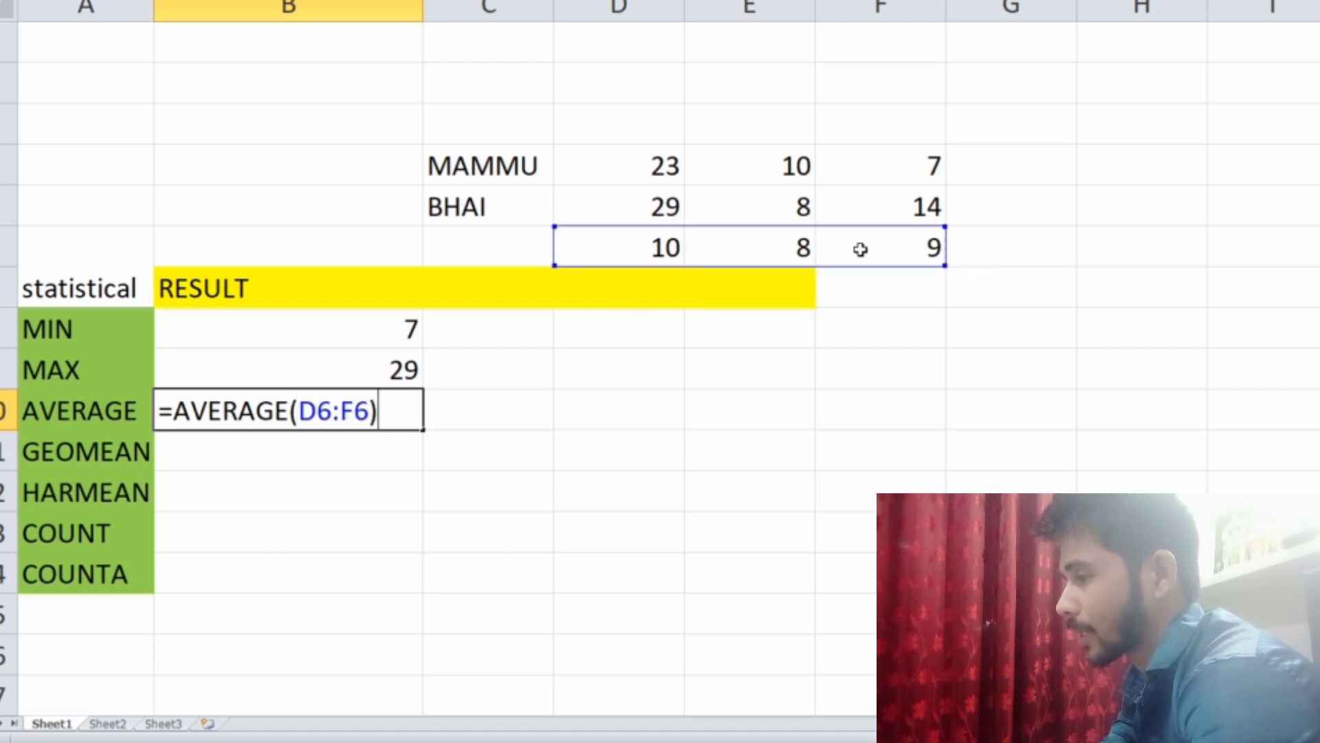
pyautogui.press('Return')
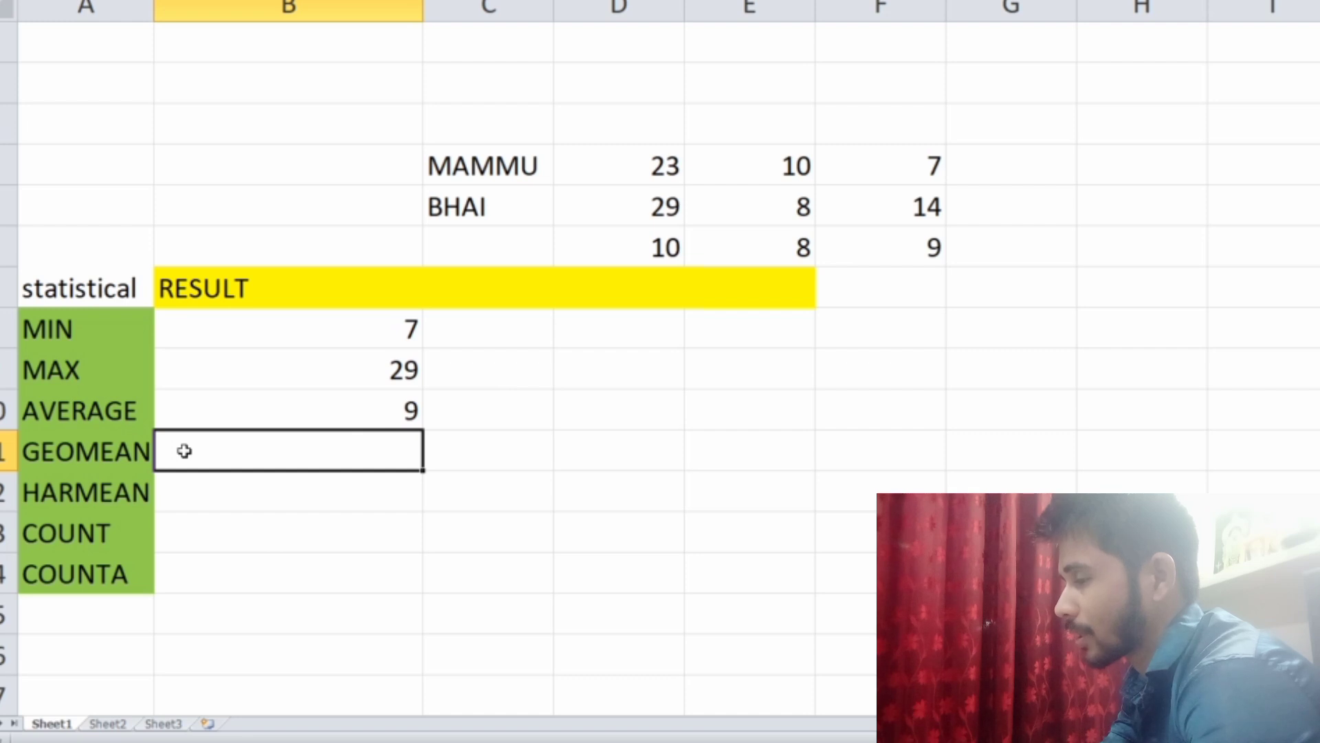
# Enter the formula =GEOMEAN(D6:F6) in the result cell beside the GEOMEAN label
pyautogui.write('=G')
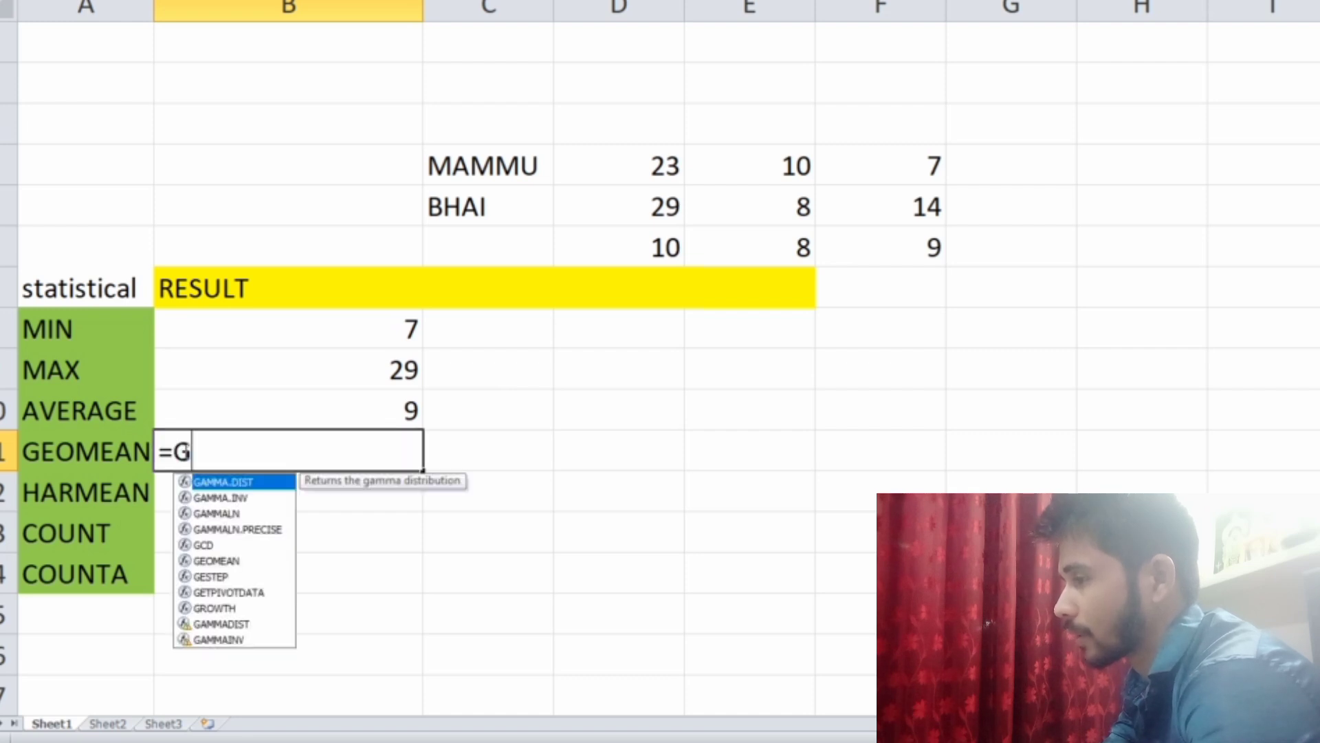
pyautogui.write('EOMEAN')
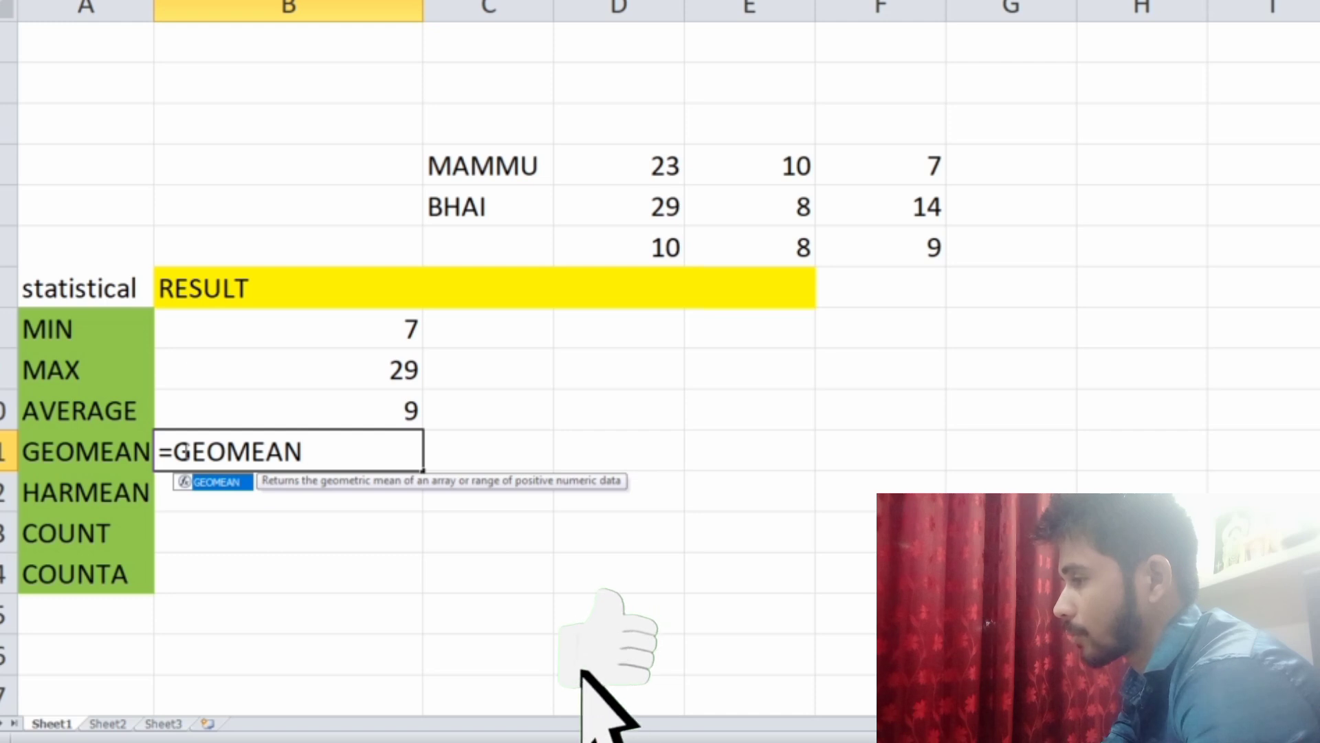
pyautogui.write('(')
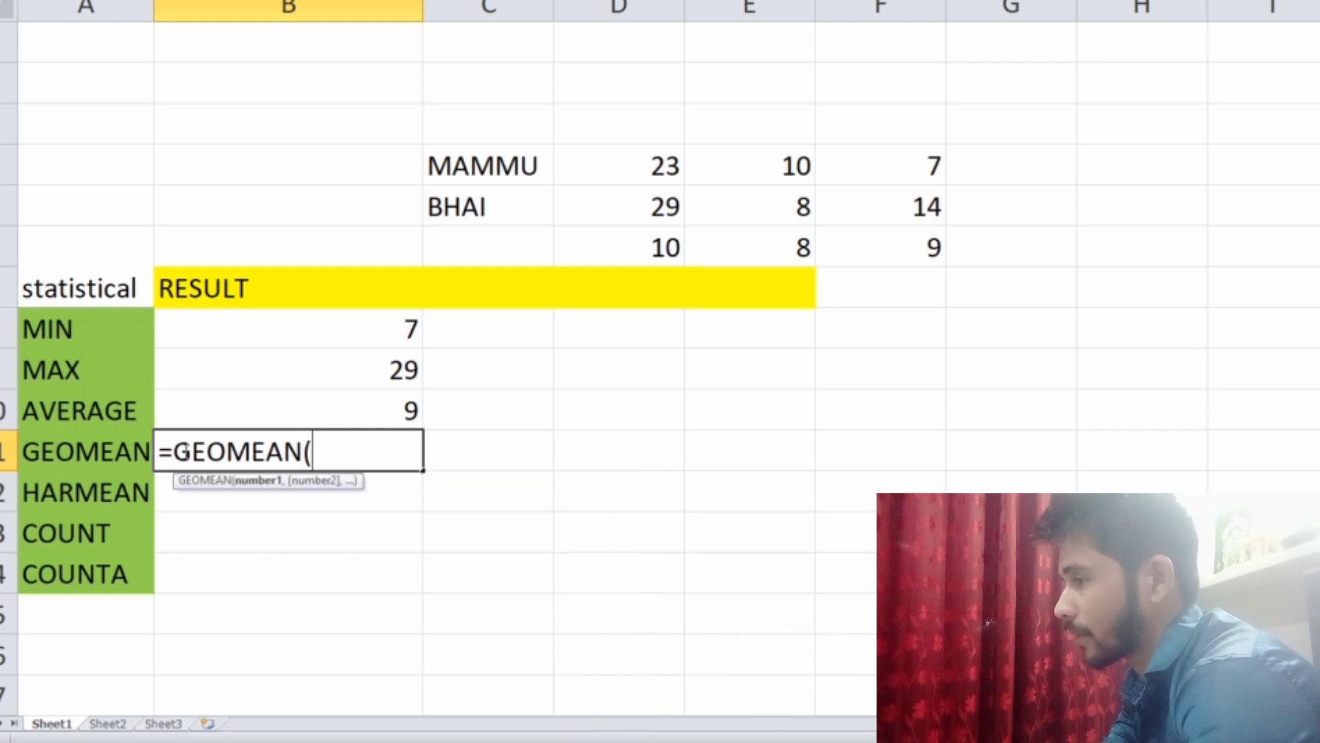
pyautogui.click(642, 258)
pyautogui.moveTo(642, 259); pyautogui.dragTo(851, 248)
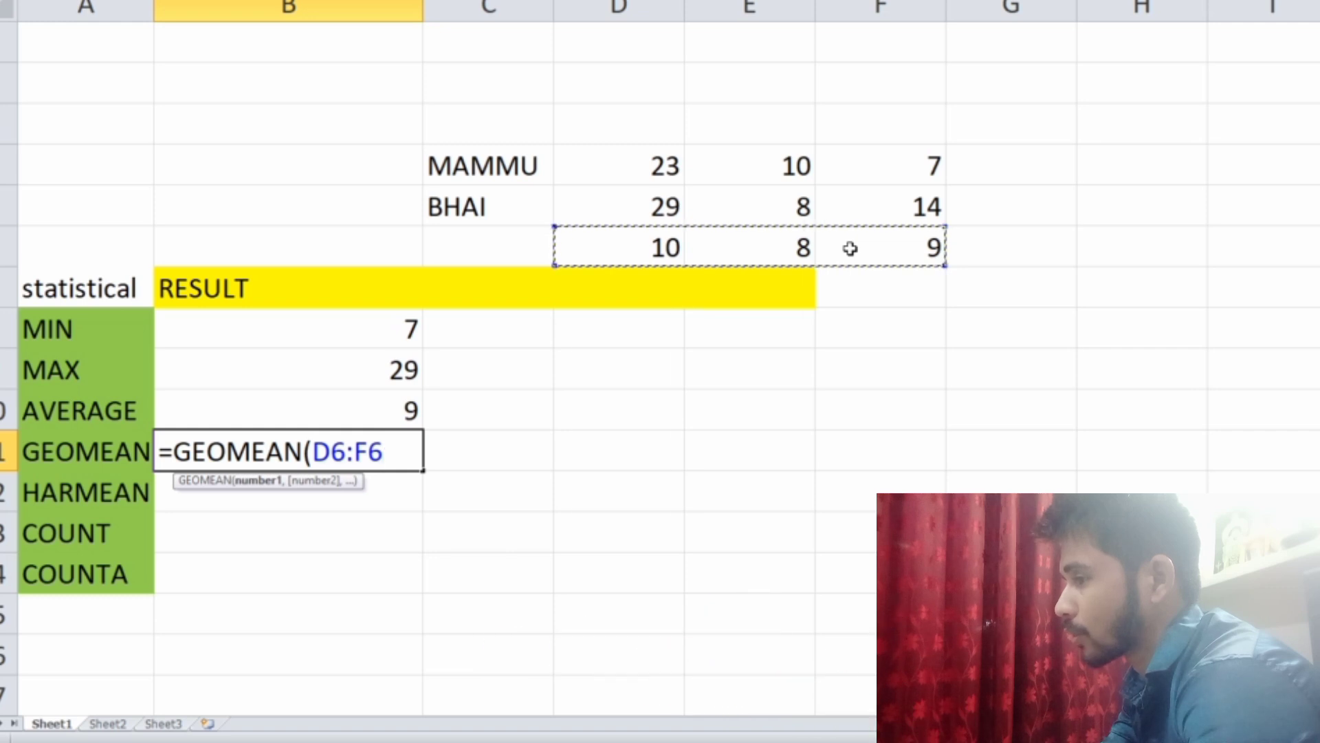
pyautogui.write(')')
pyautogui.press('Return')
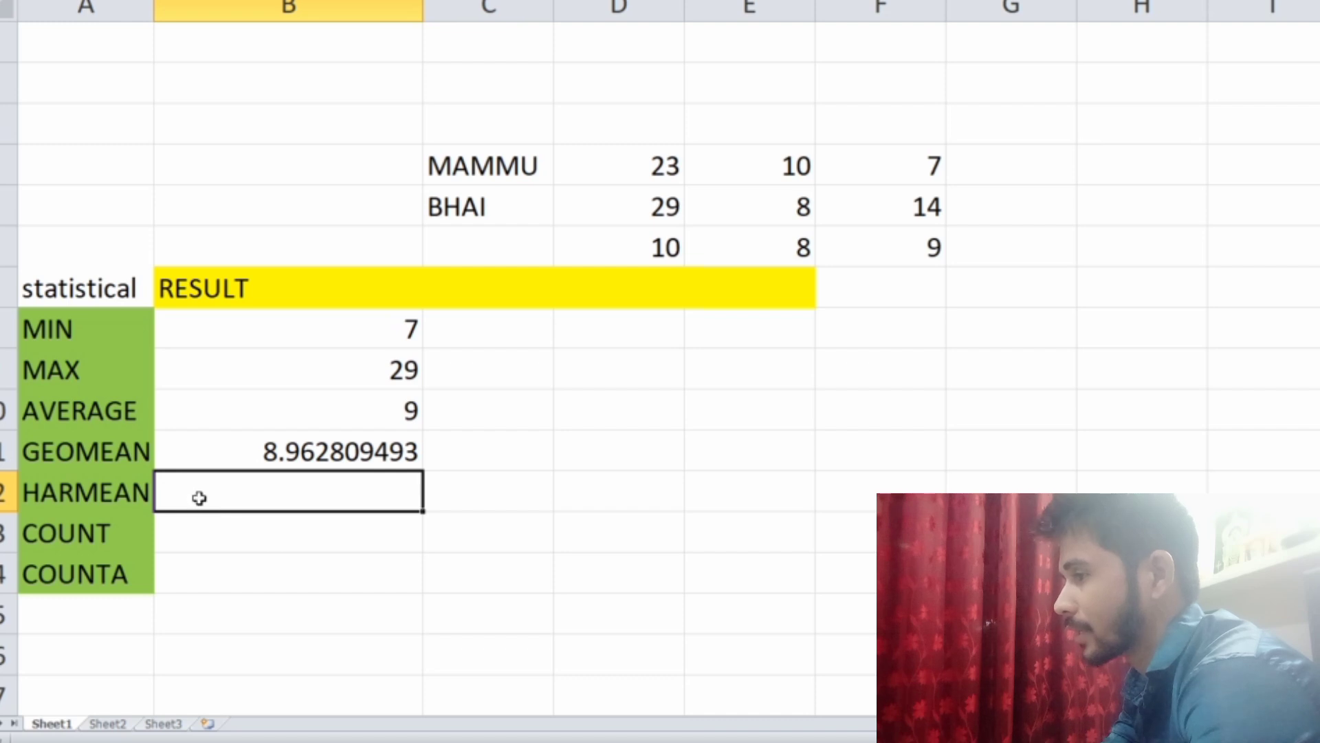
# Enter the formula =HARMEAN(D6:F6) in the result cell beside the HARMEAN label
pyautogui.write('=')
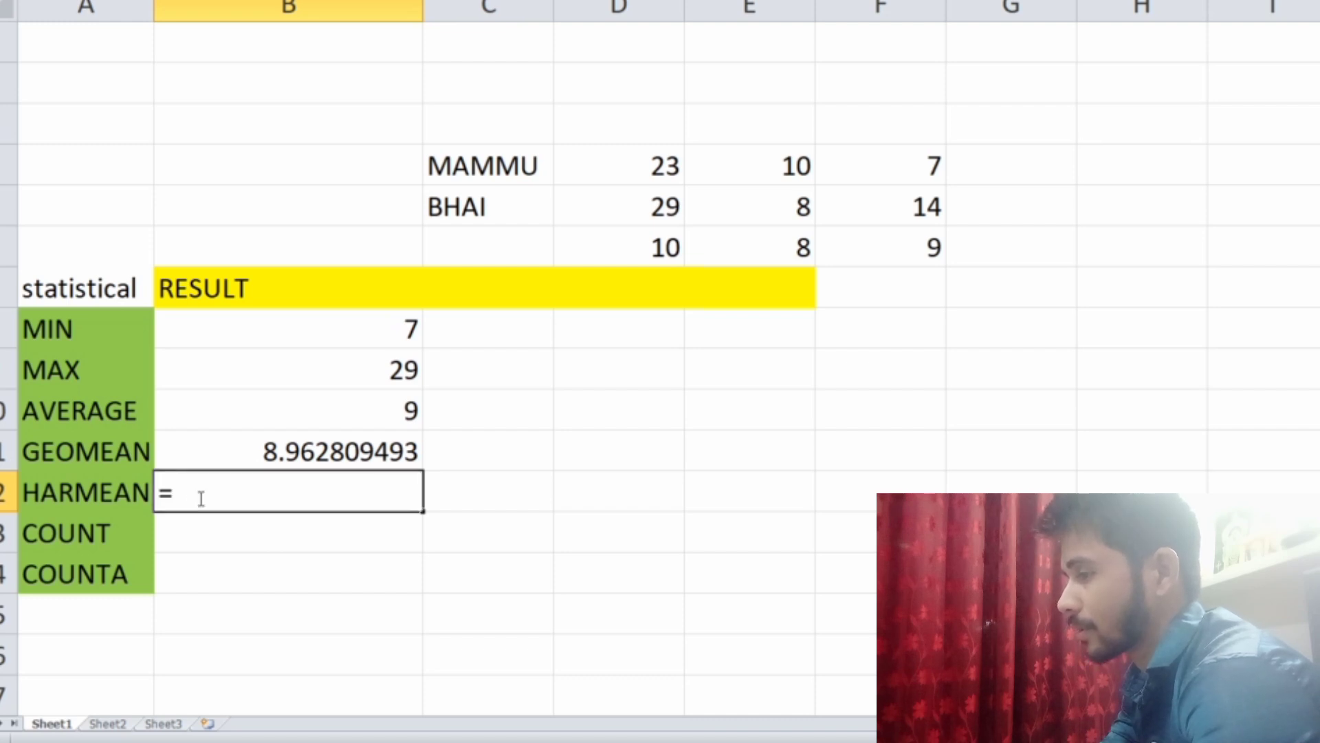
pyautogui.write('HAR')
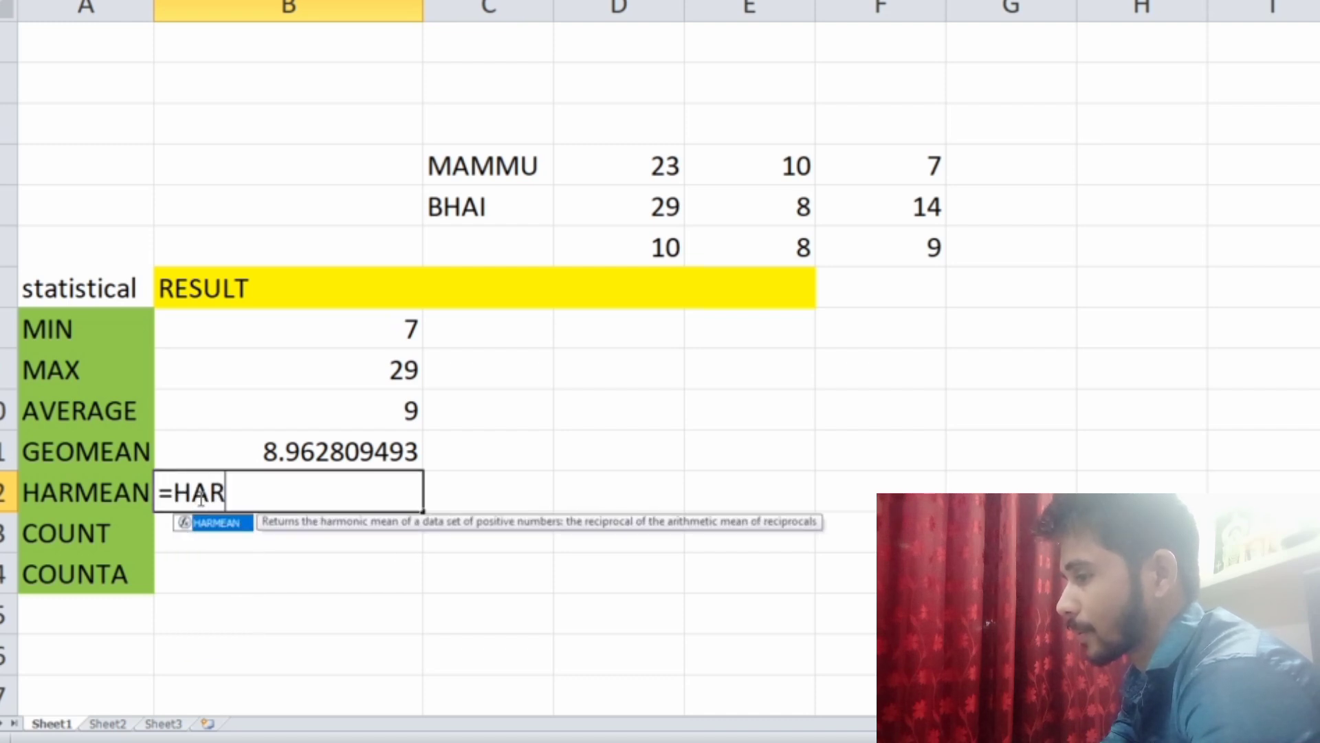
pyautogui.write('MEA')
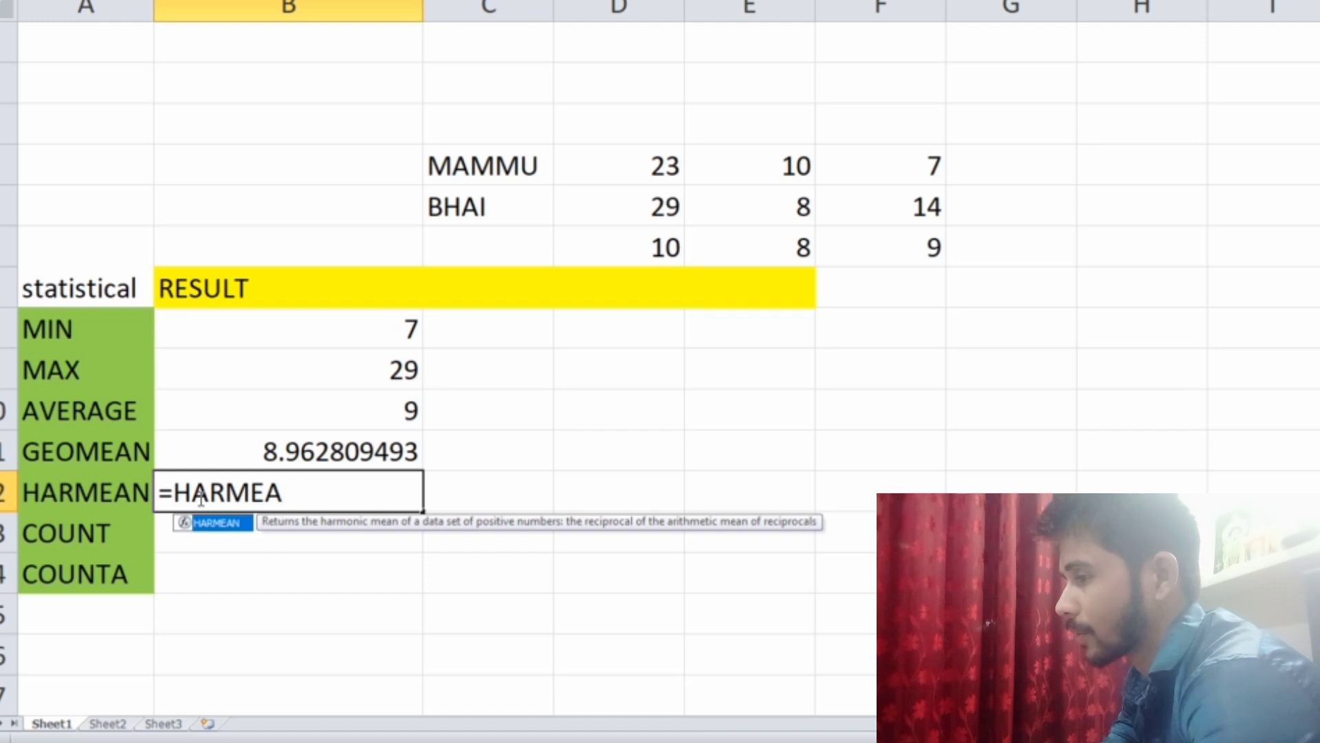
pyautogui.write('N')
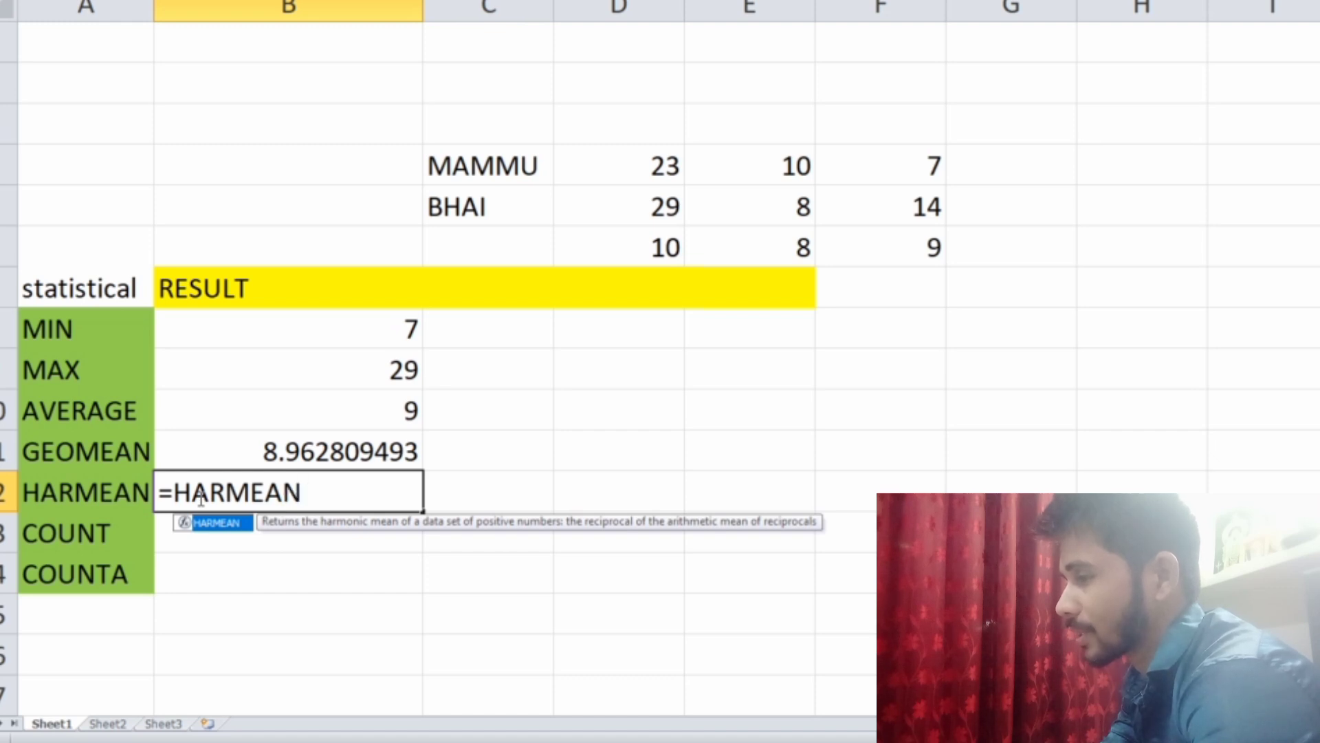
pyautogui.write('(')
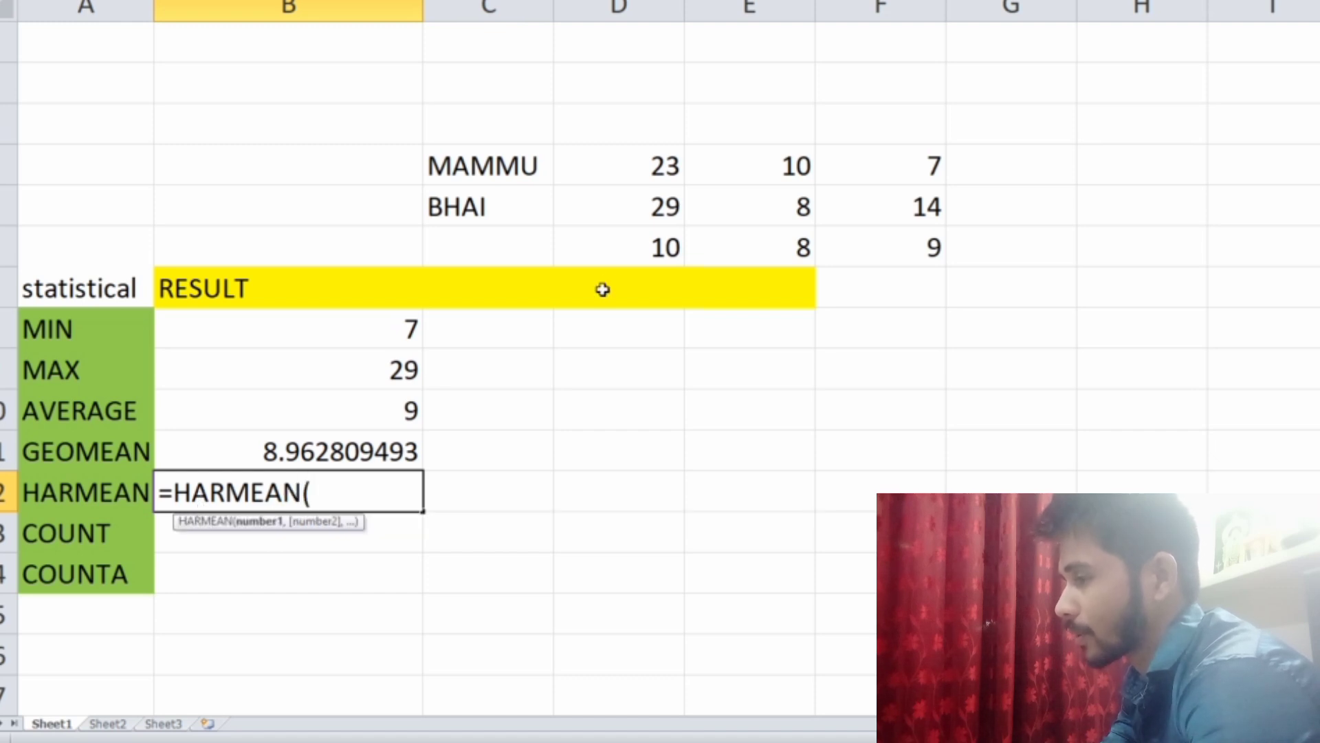
pyautogui.moveTo(630, 249); pyautogui.dragTo(819, 250)
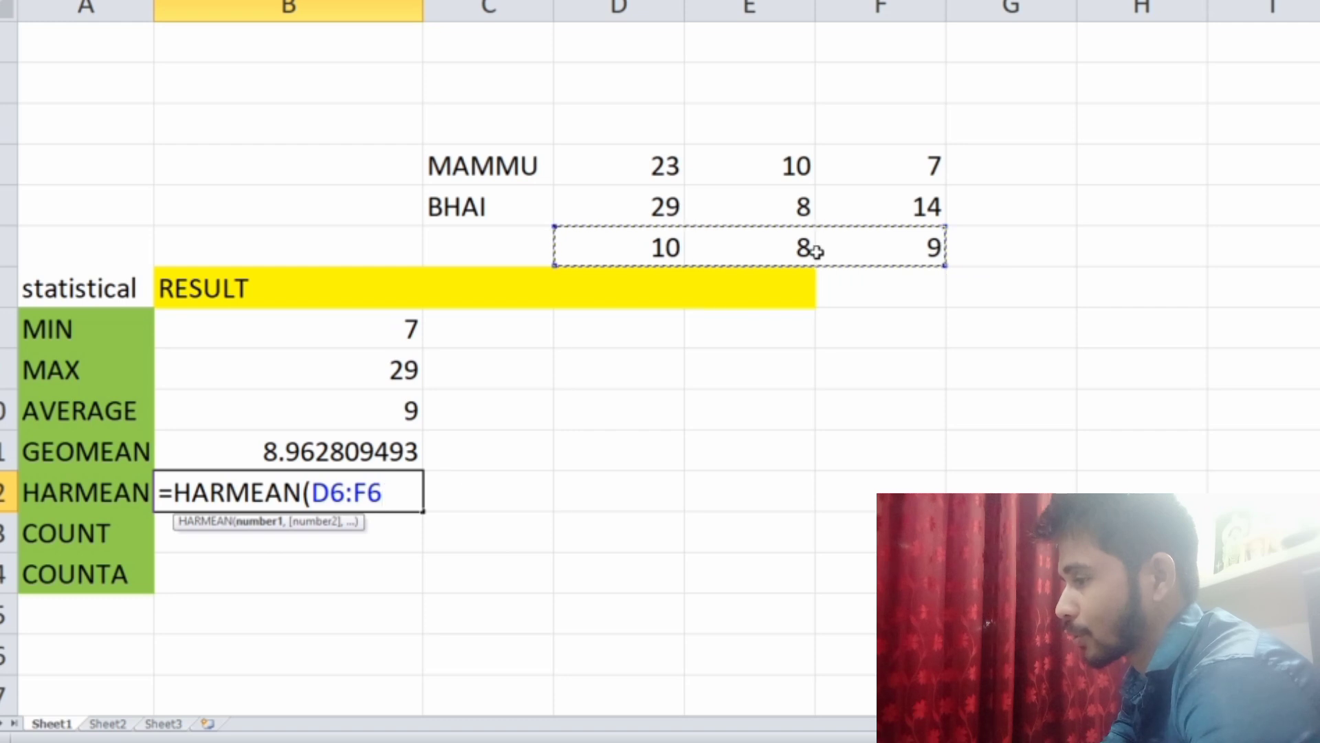
pyautogui.write(')')
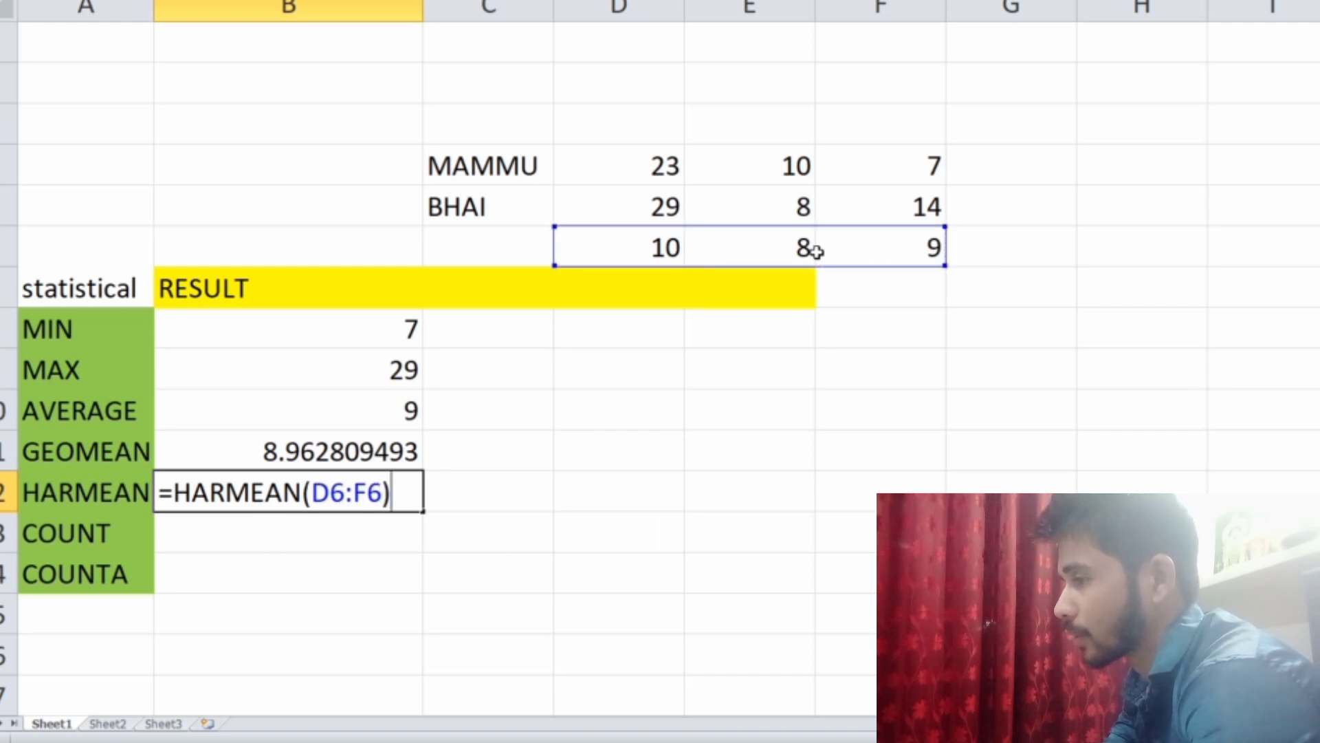
pyautogui.press('Return')
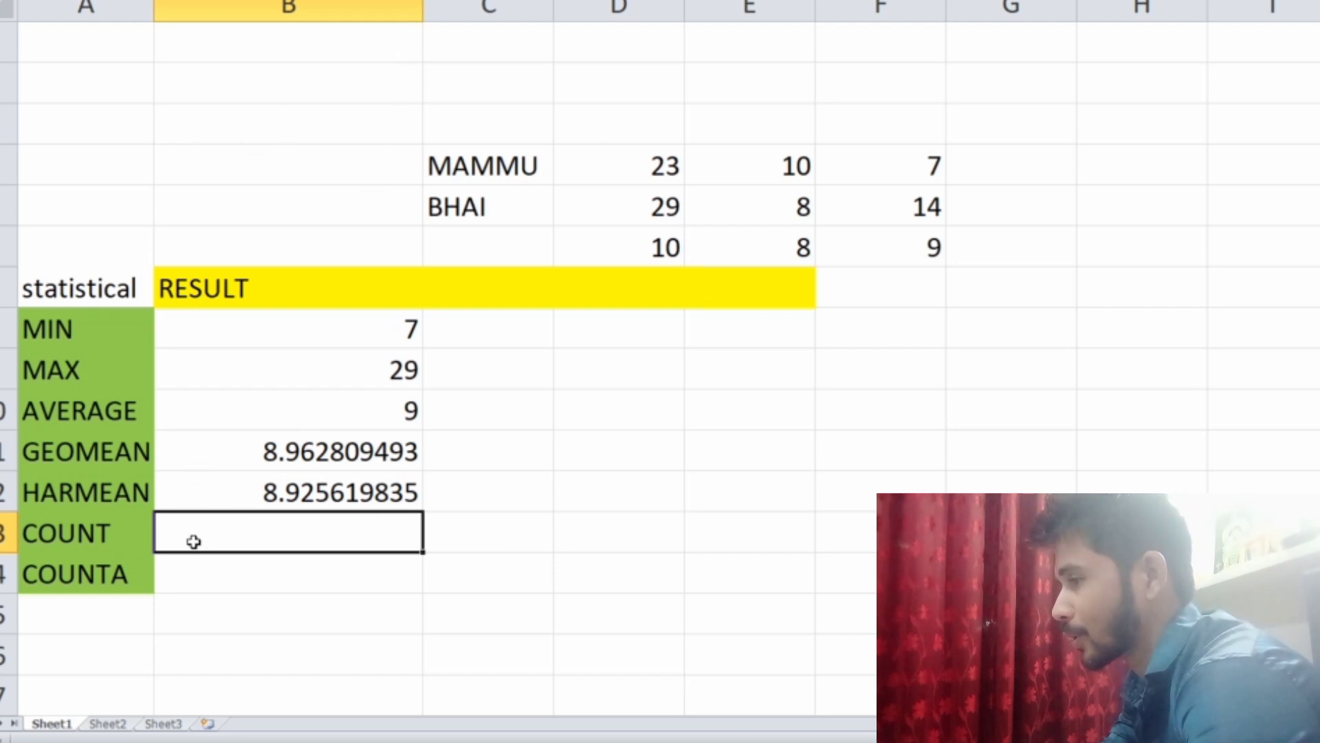
# Enter the formula =COUNT(A4:F4) in the result cell beside the COUNT label
pyautogui.write('=')
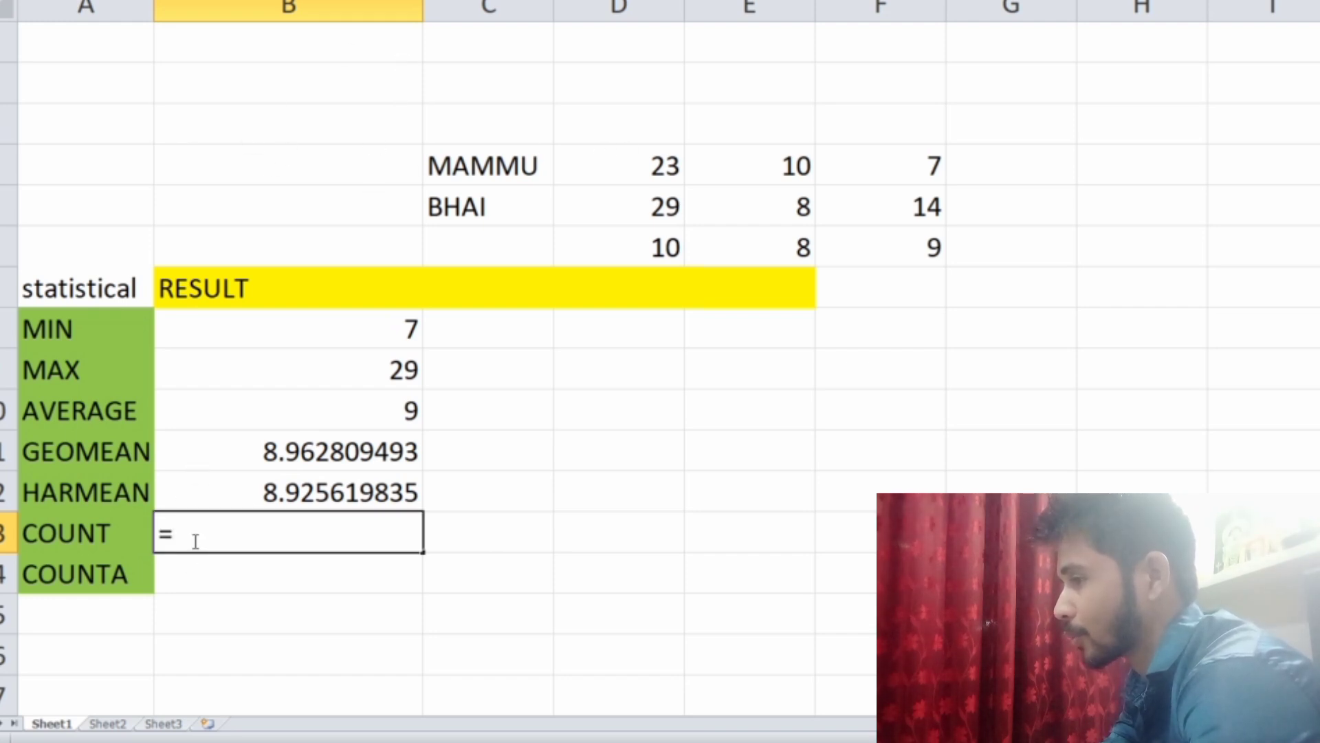
pyautogui.write('CON')
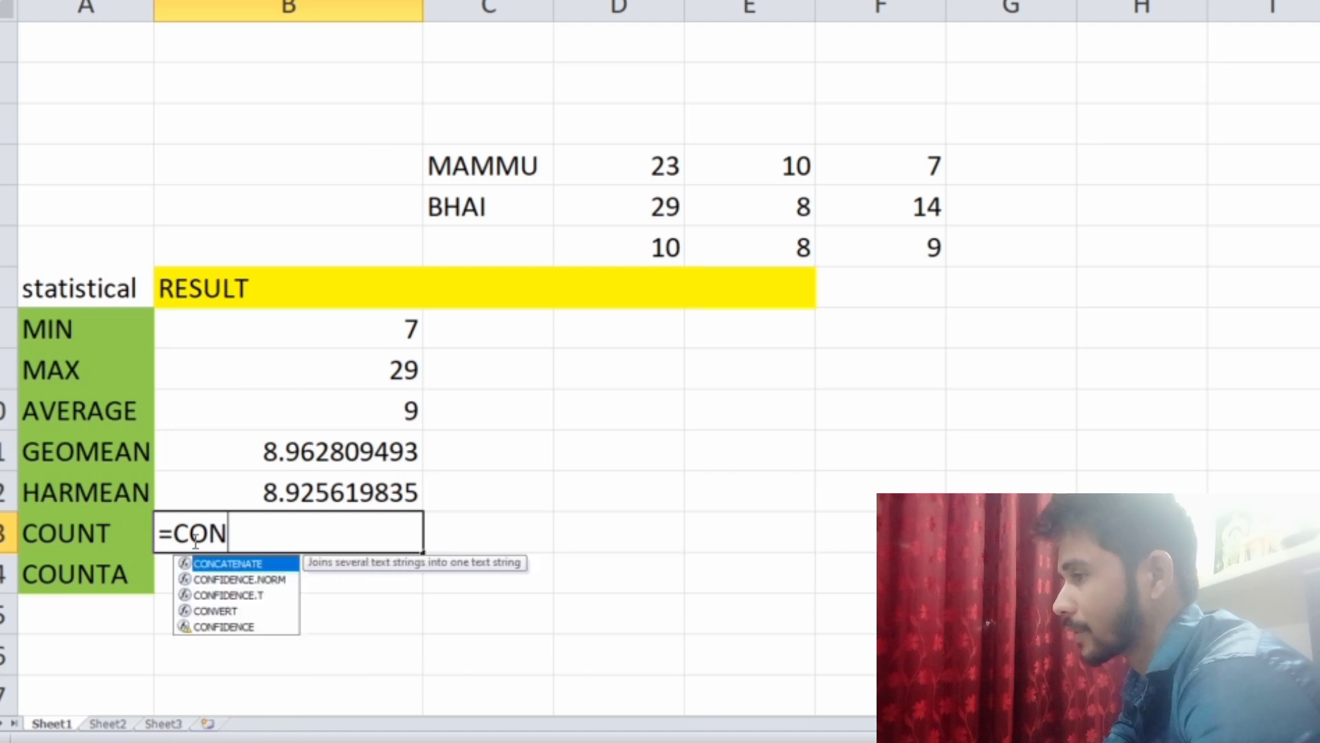
pyautogui.write('T')
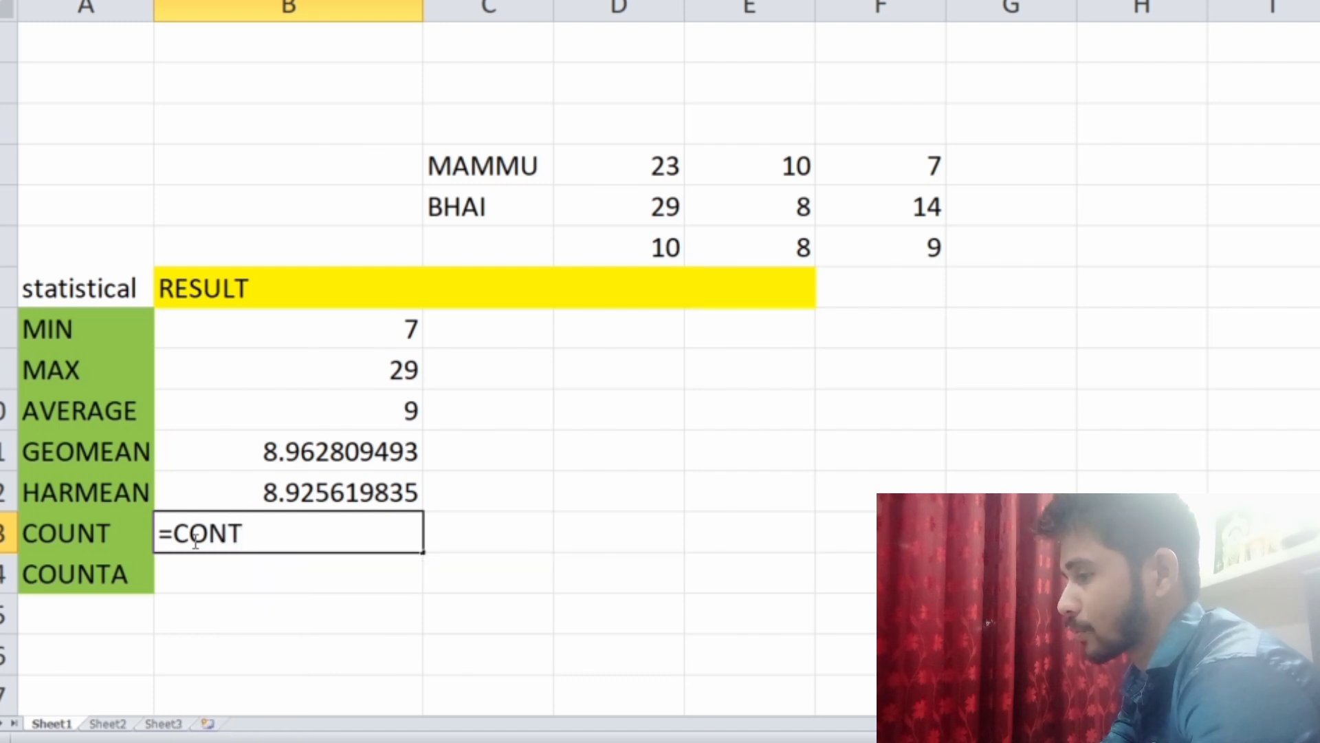
pyautogui.write('(')
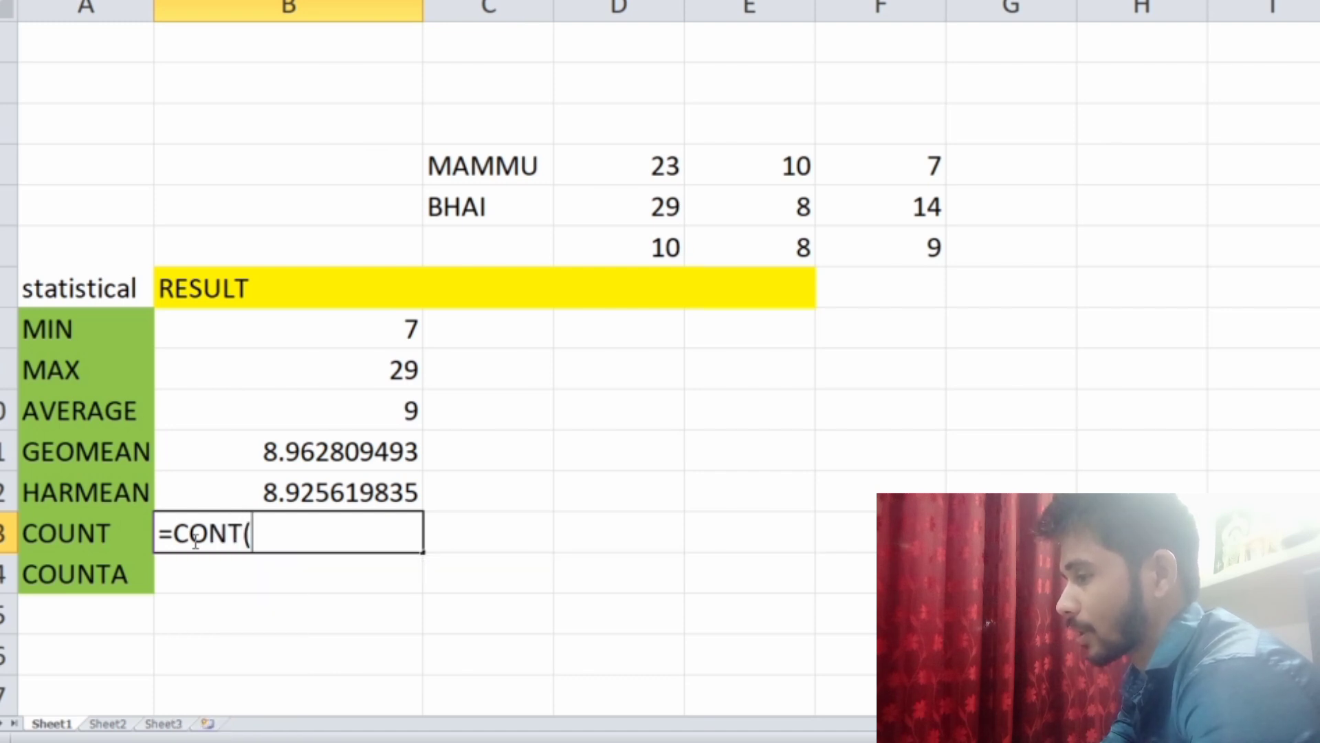
pyautogui.press('BackSpace')
pyautogui.press('BackSpace')
pyautogui.press('BackSpace')
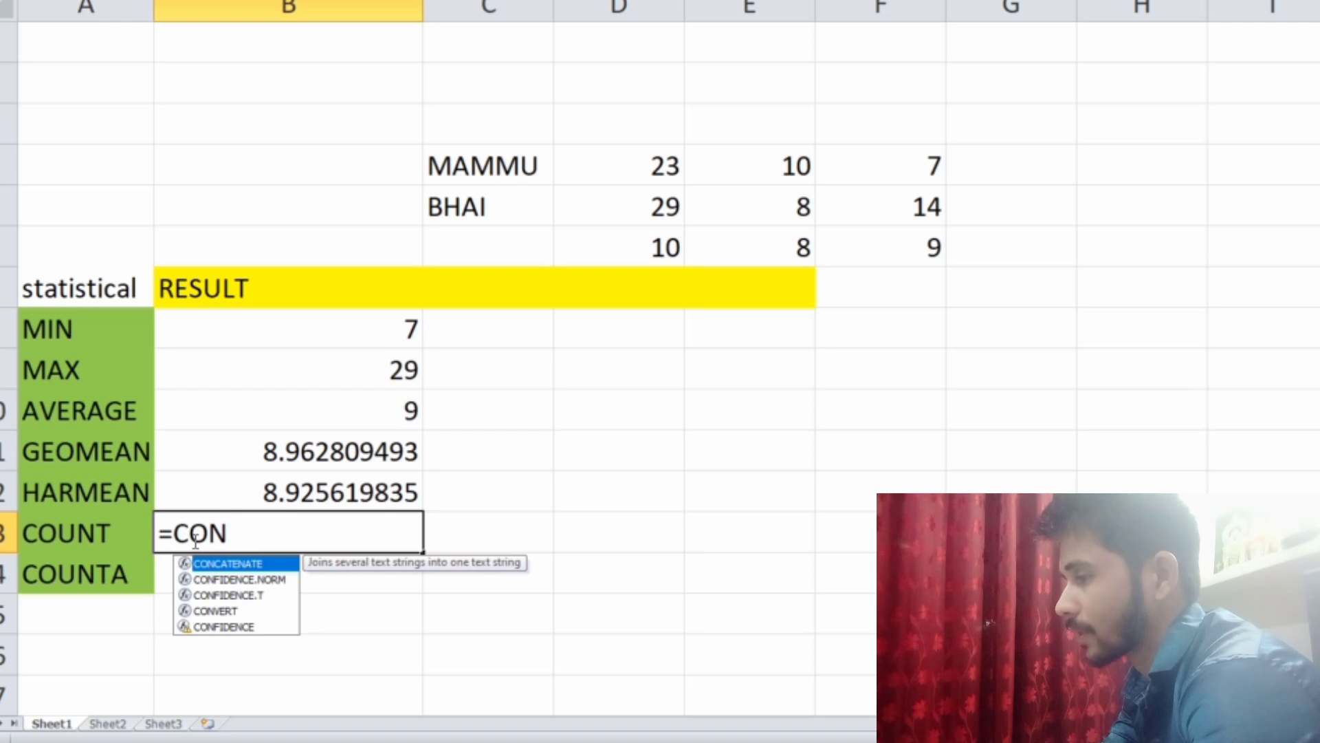
pyautogui.write('UNT')
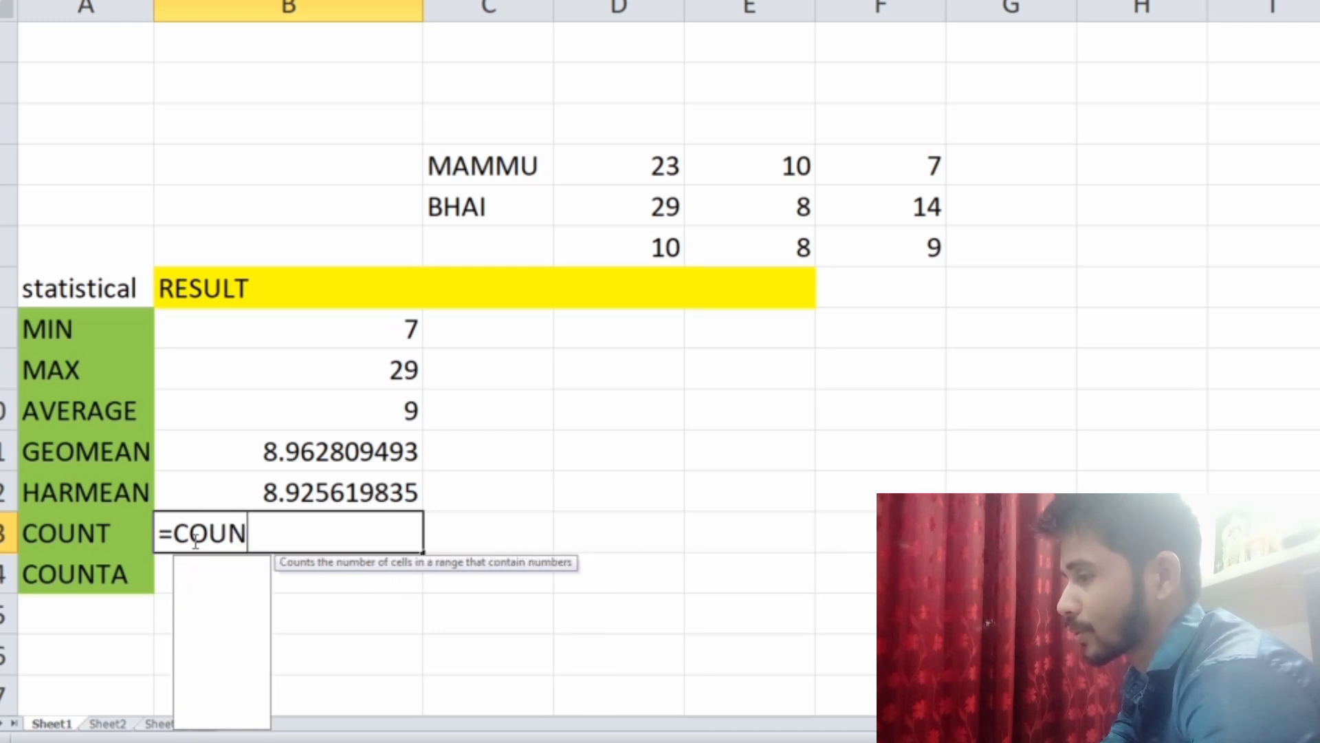
pyautogui.write('(')
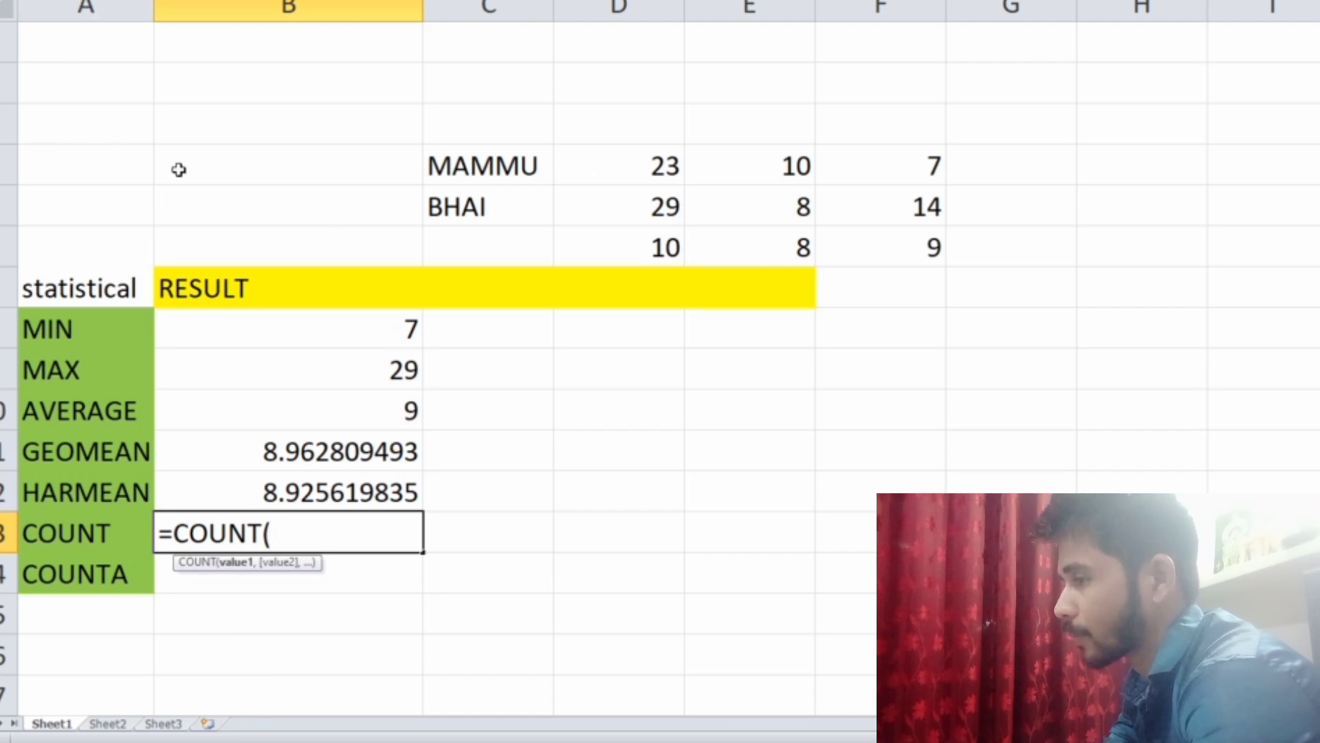
pyautogui.click(114, 170)
pyautogui.moveTo(138, 171); pyautogui.dragTo(825, 162)
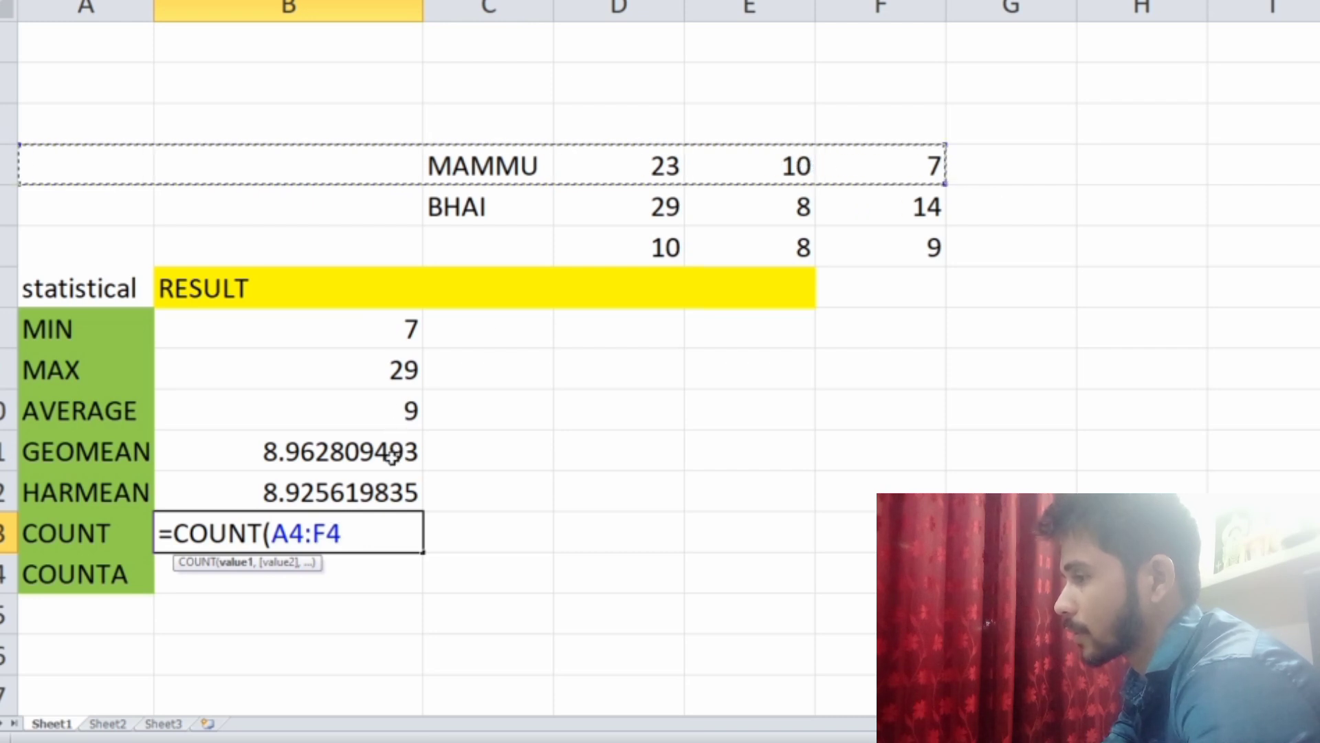
pyautogui.write(')')
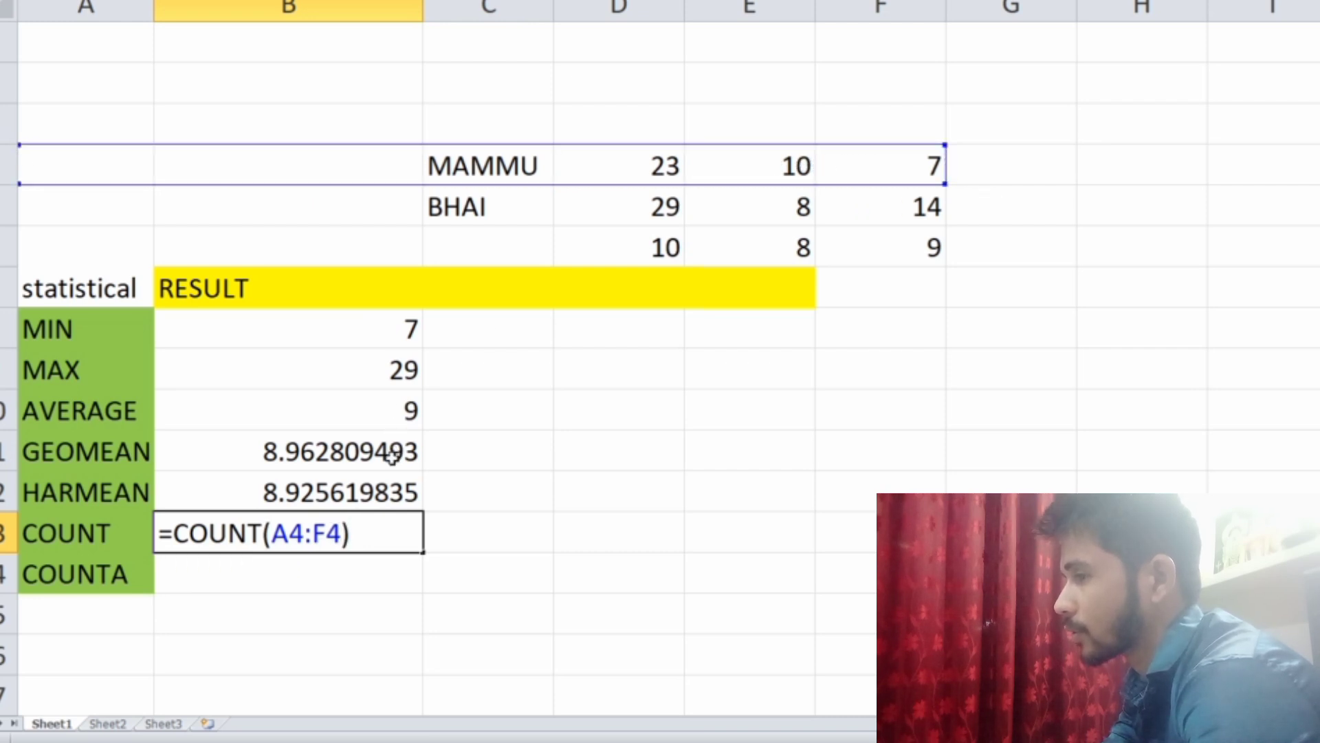
pyautogui.press('Return')
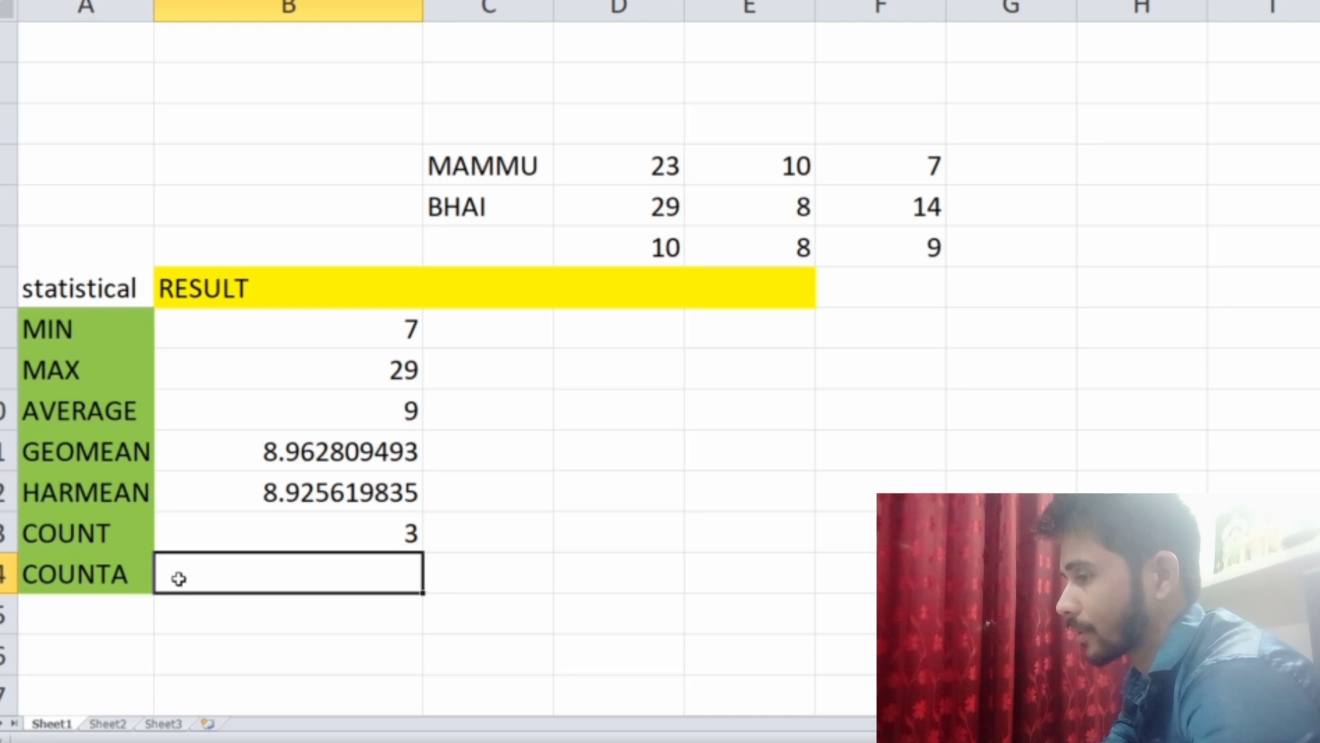
# Enter the formula =COUNTA(A4:F4) in the result cell beside the COUNTA label
pyautogui.write('=')
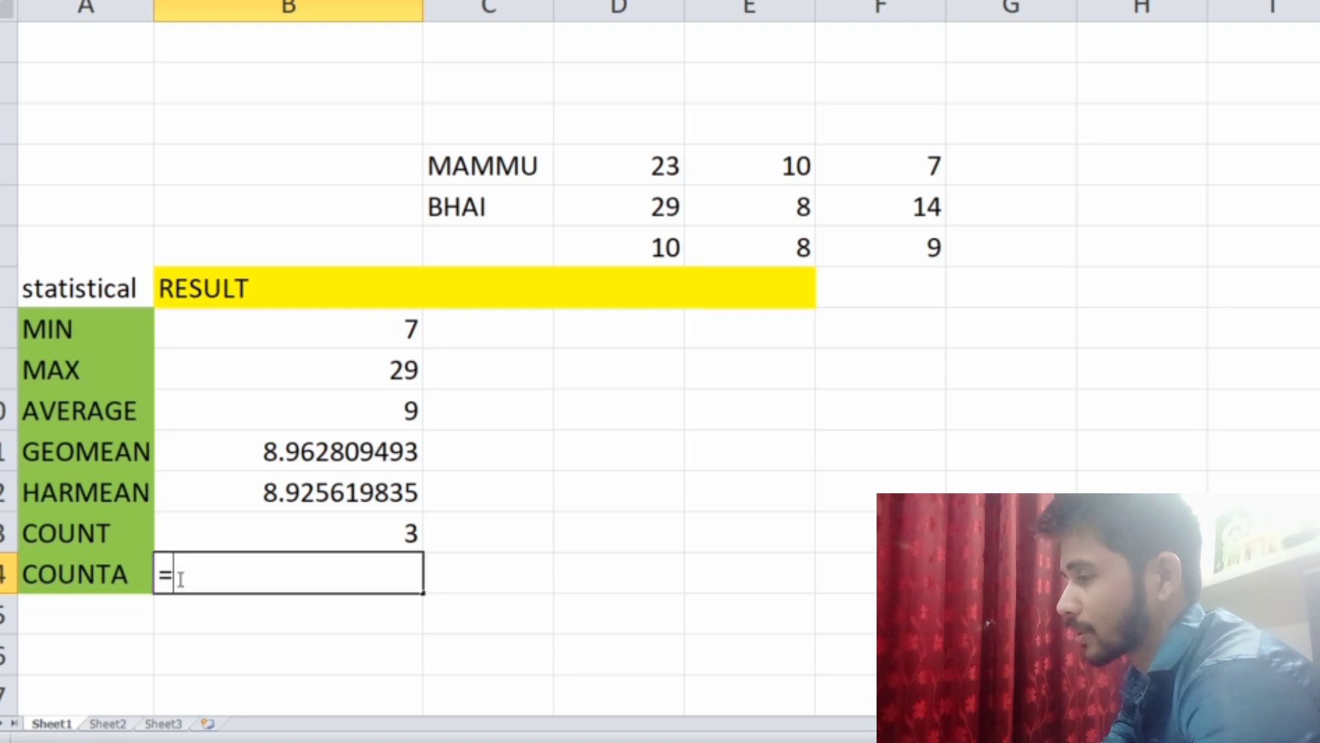
pyautogui.write('COUNT')
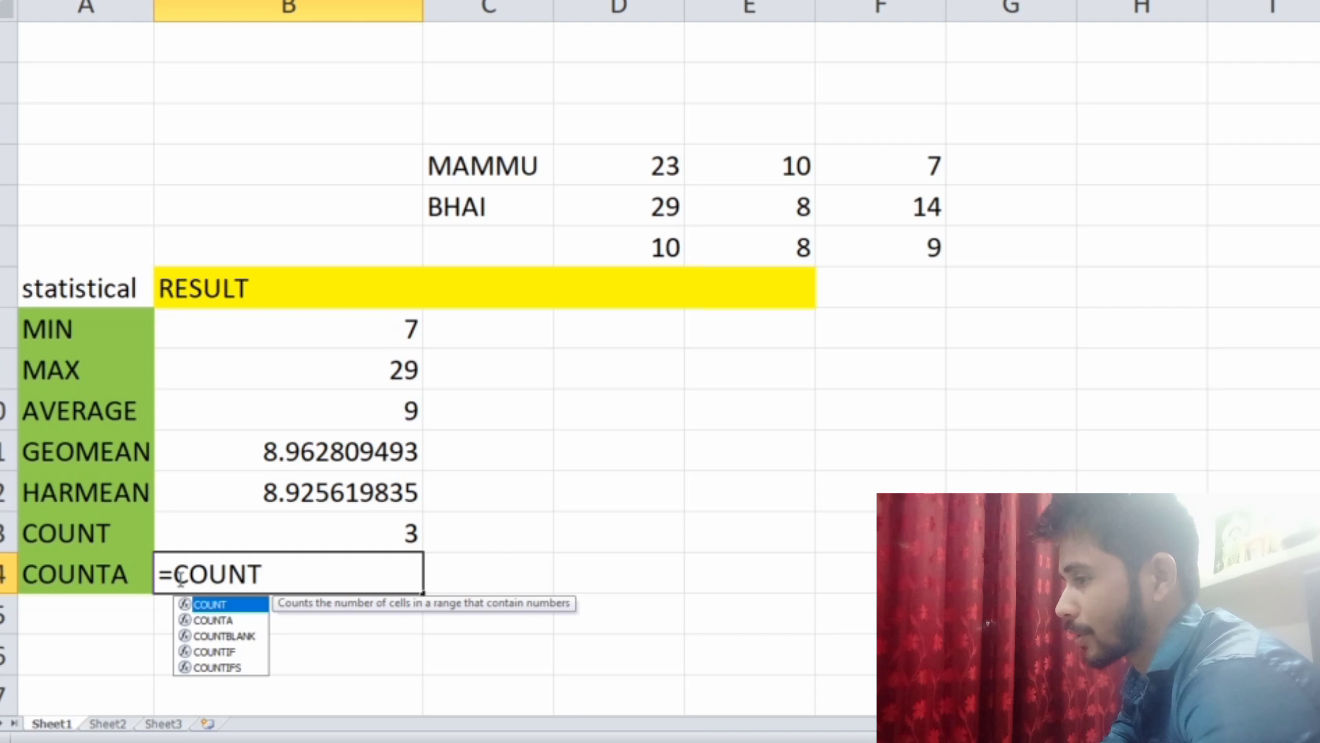
pyautogui.write('A(')
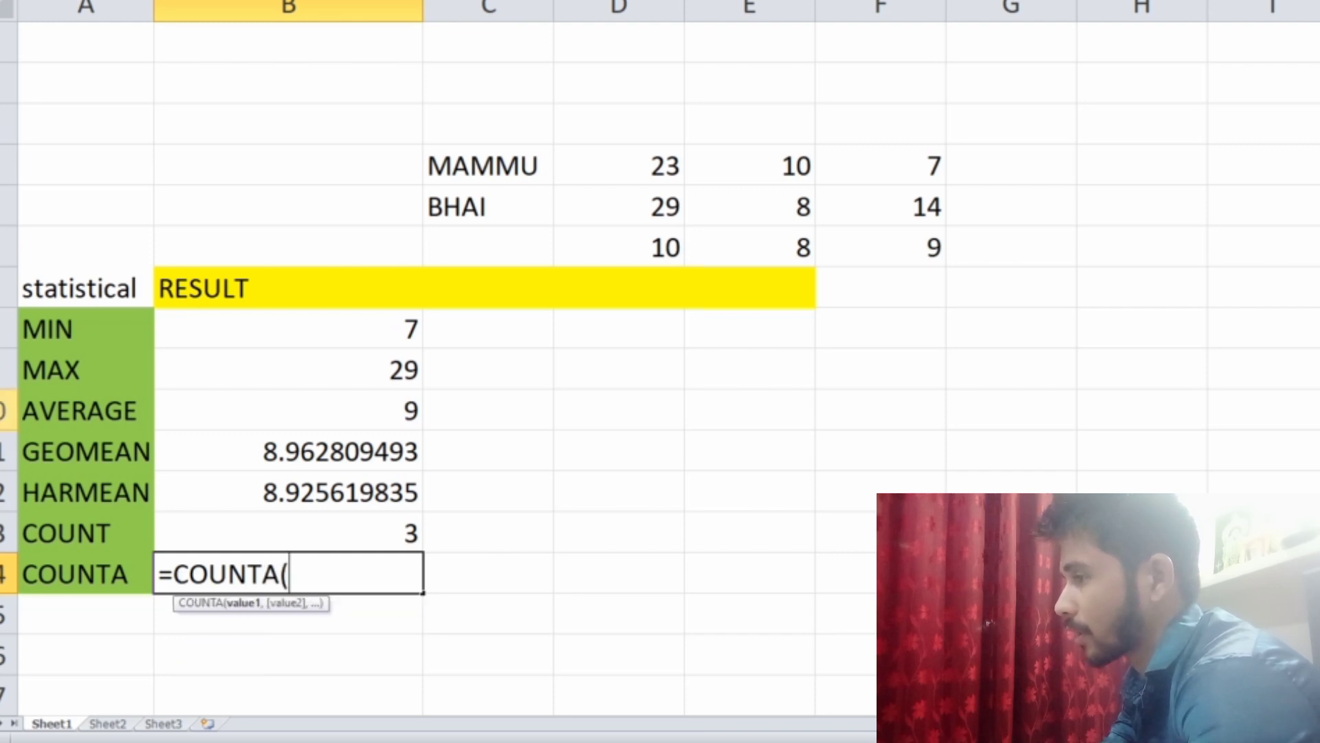
pyautogui.moveTo(105, 156); pyautogui.dragTo(828, 159)
pyautogui.write(')')
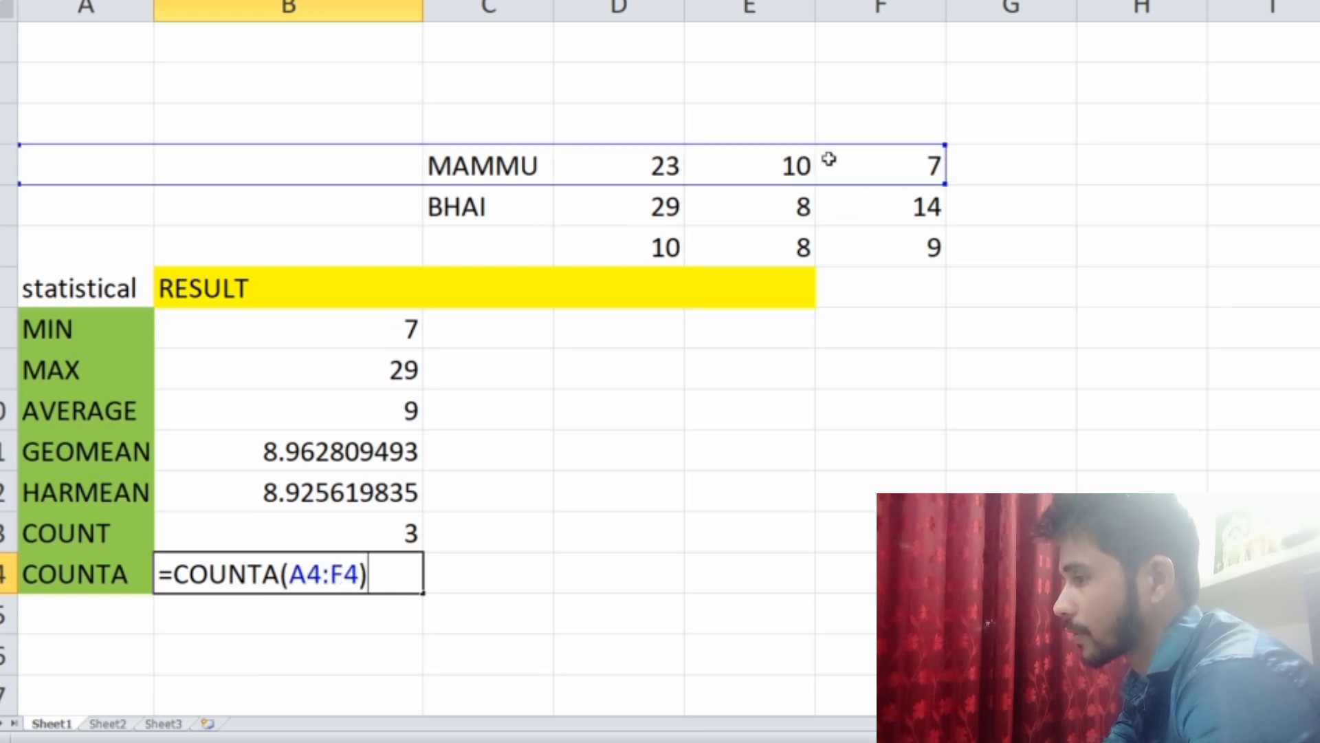
pyautogui.press('Return')
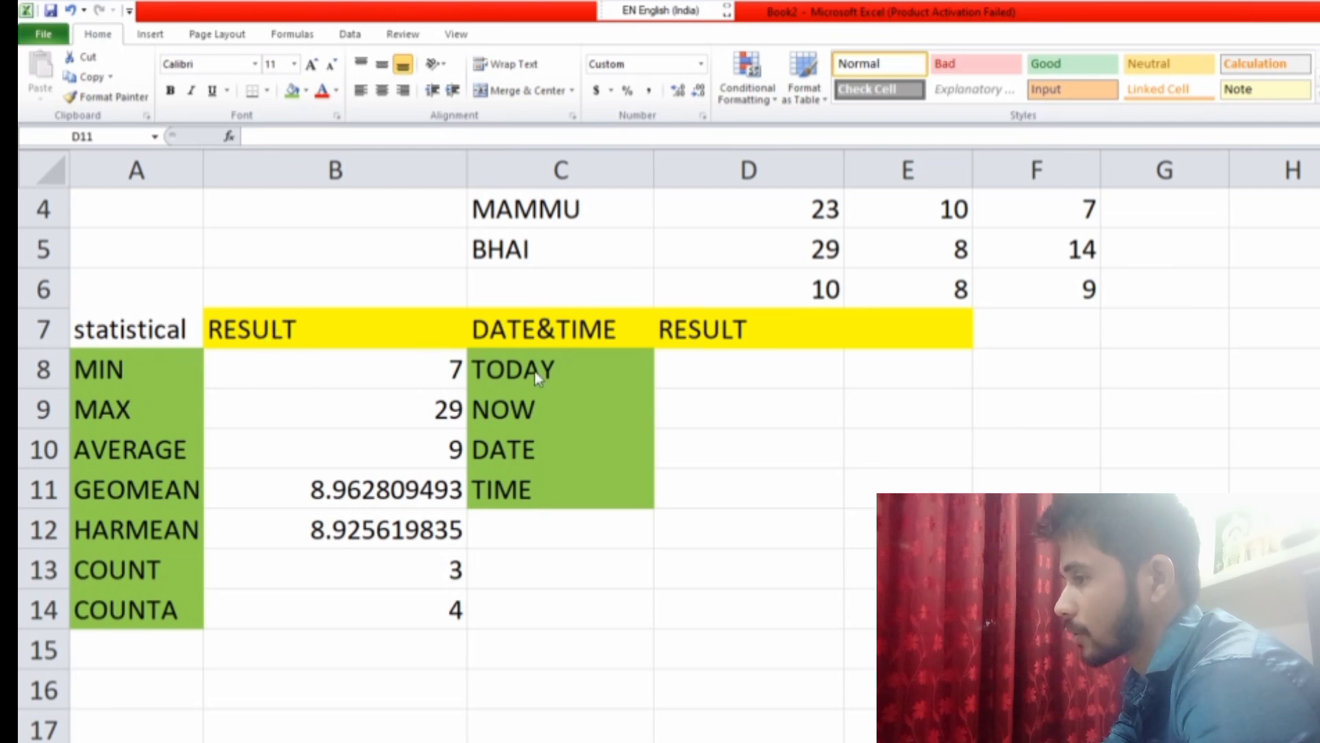
# Enter the formula =TODAY() in cell D8, the result cell beside the TODAY label
pyautogui.click(683, 369)
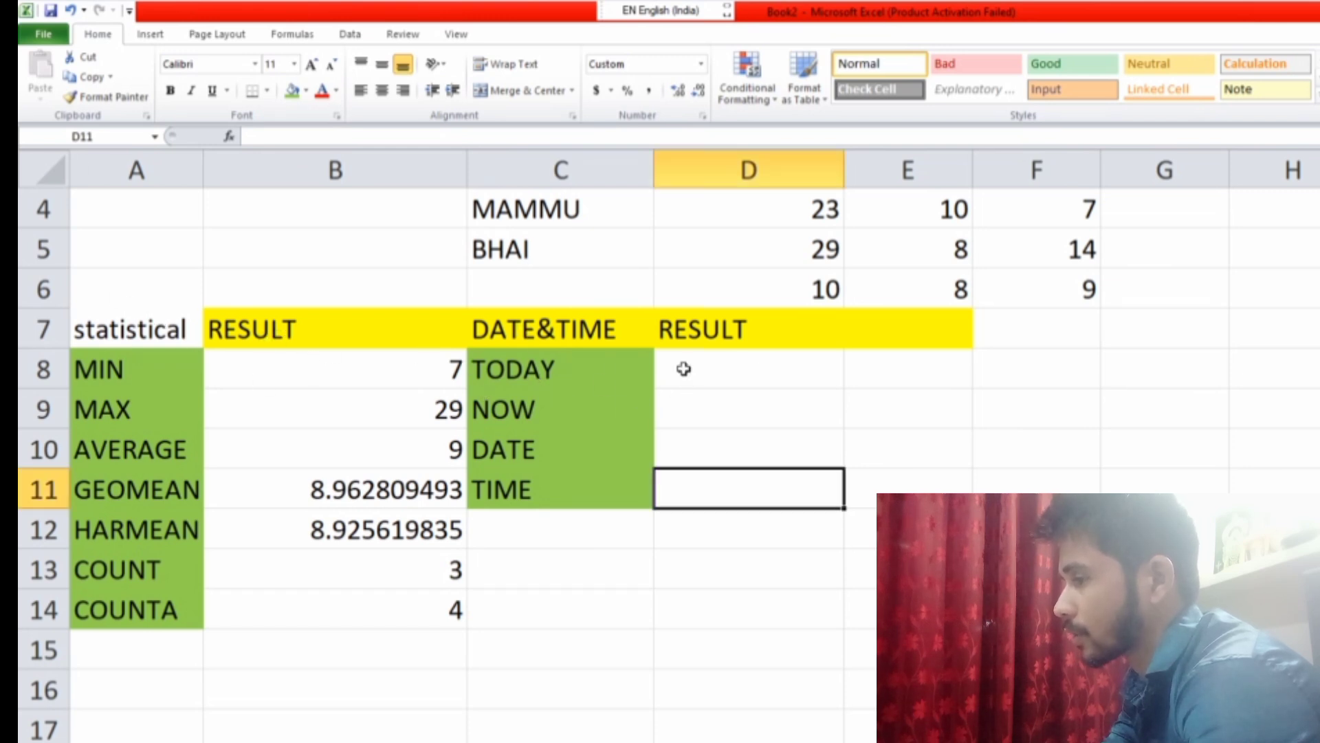
pyautogui.click(684, 369)
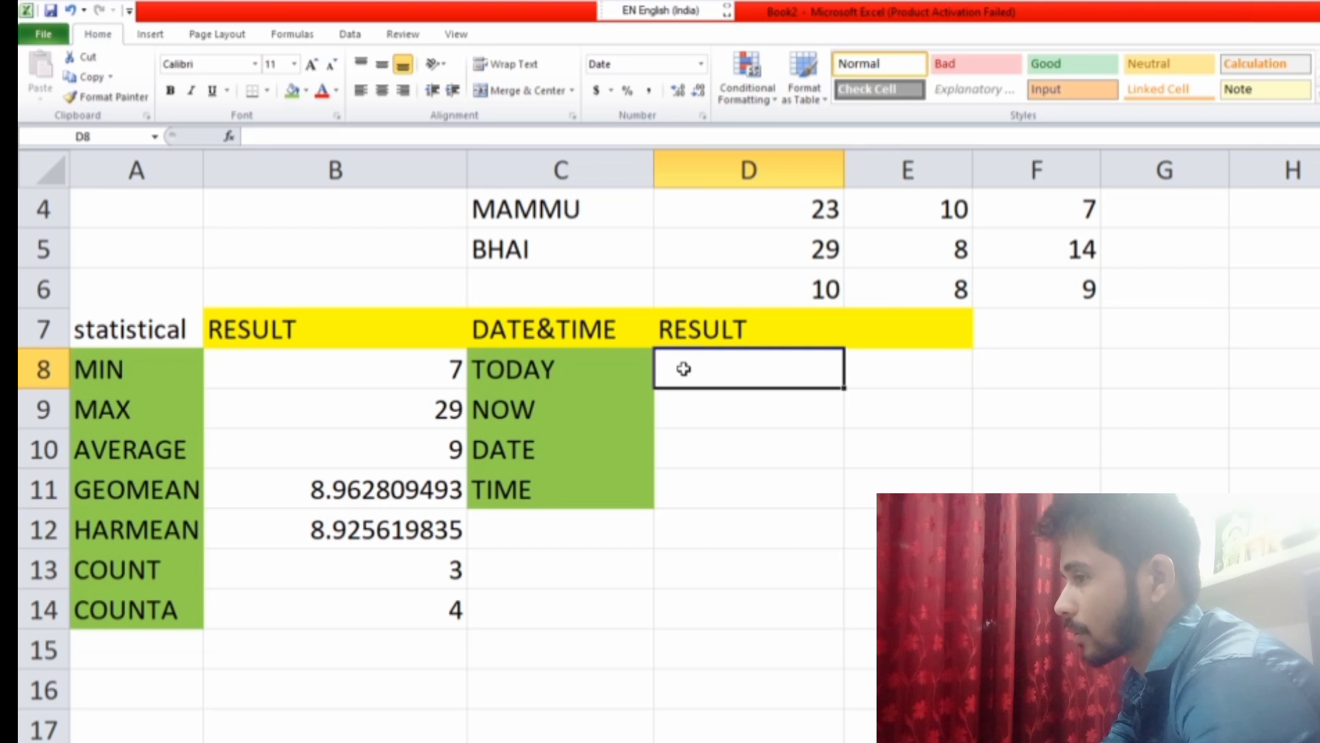
pyautogui.write('=T')
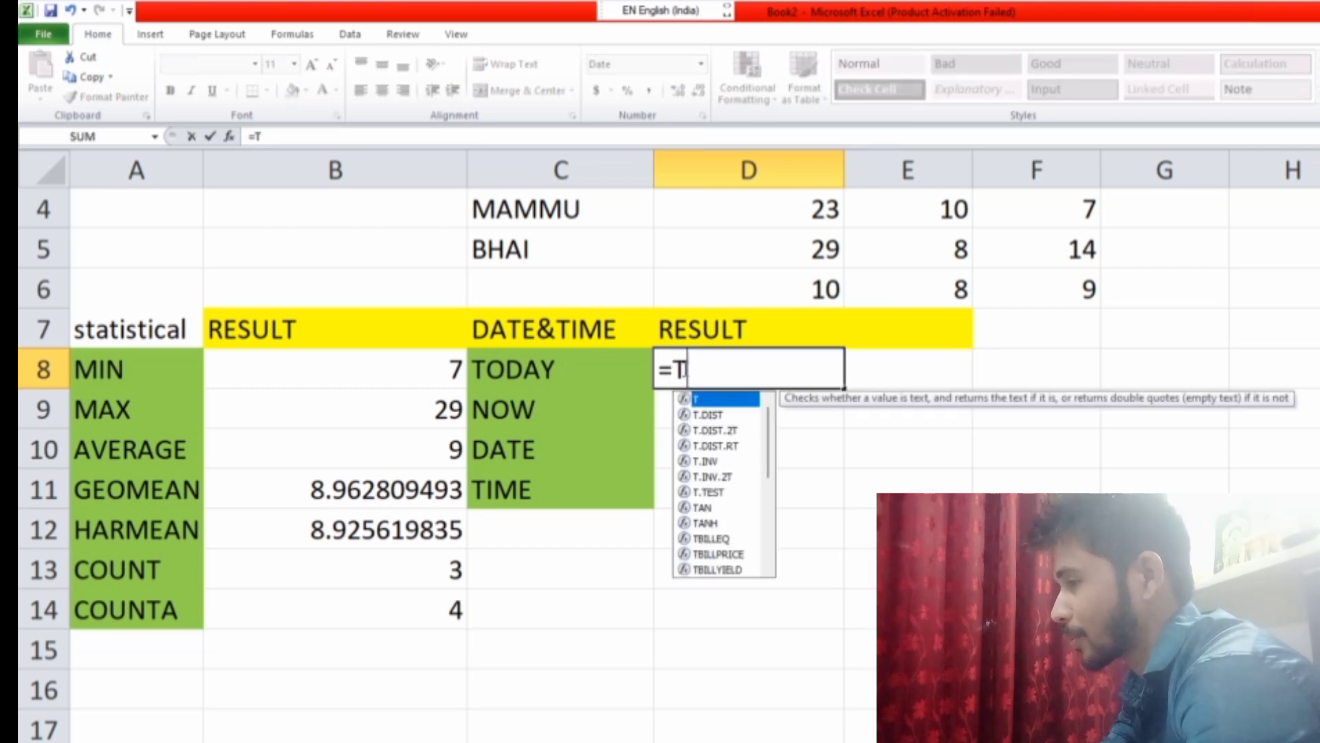
pyautogui.write('ODAY')
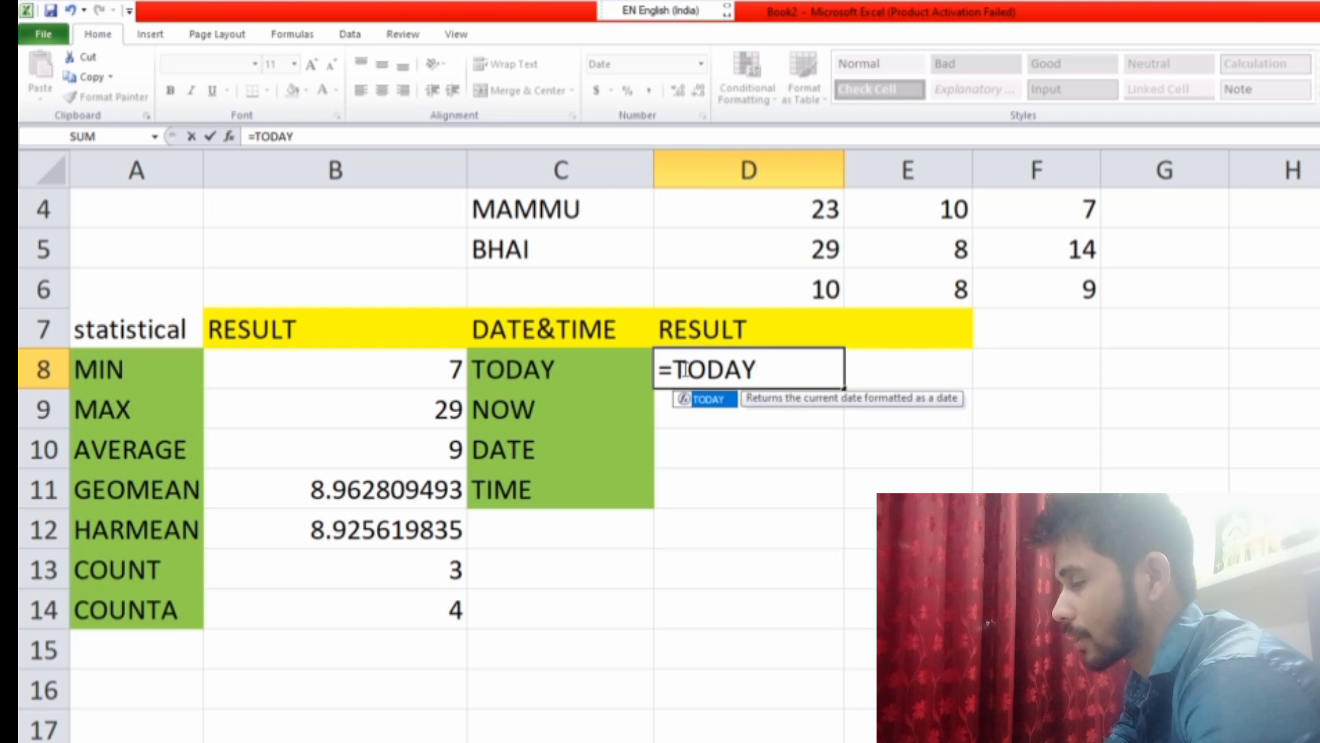
pyautogui.write('(')
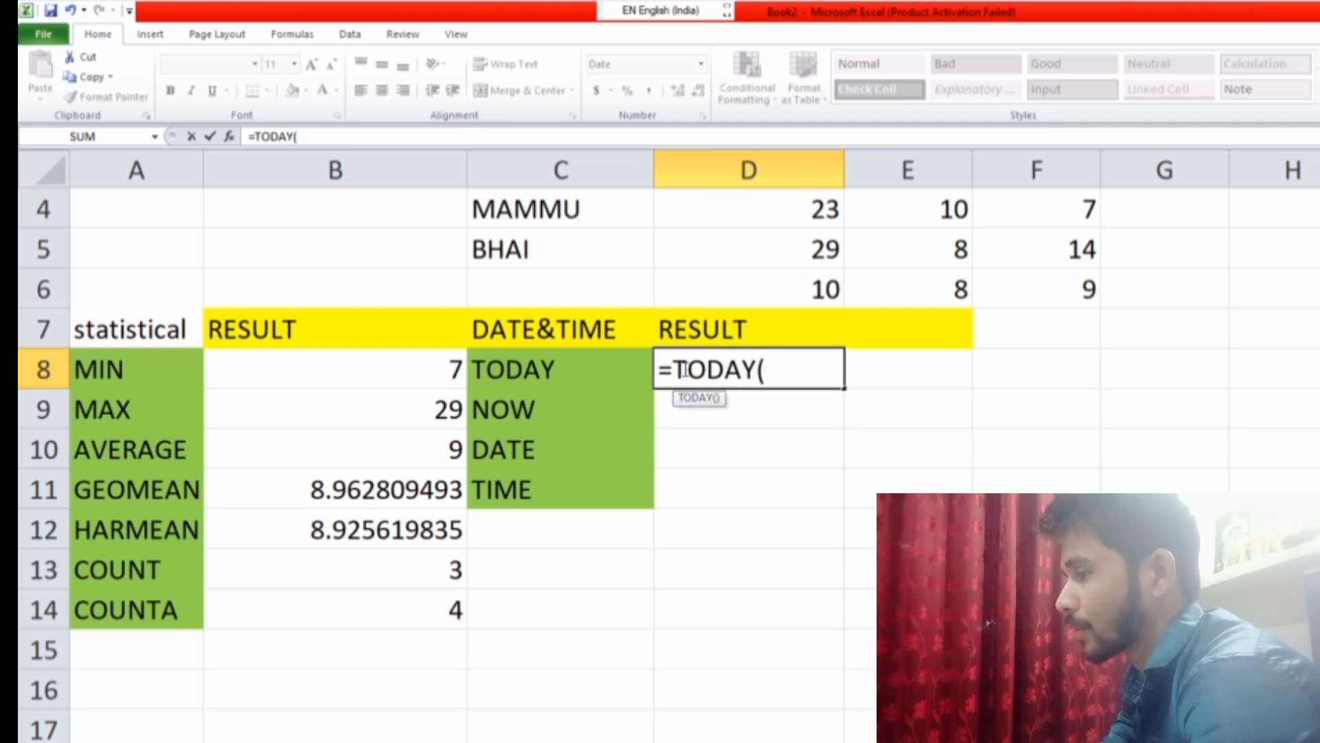
pyautogui.write(')')
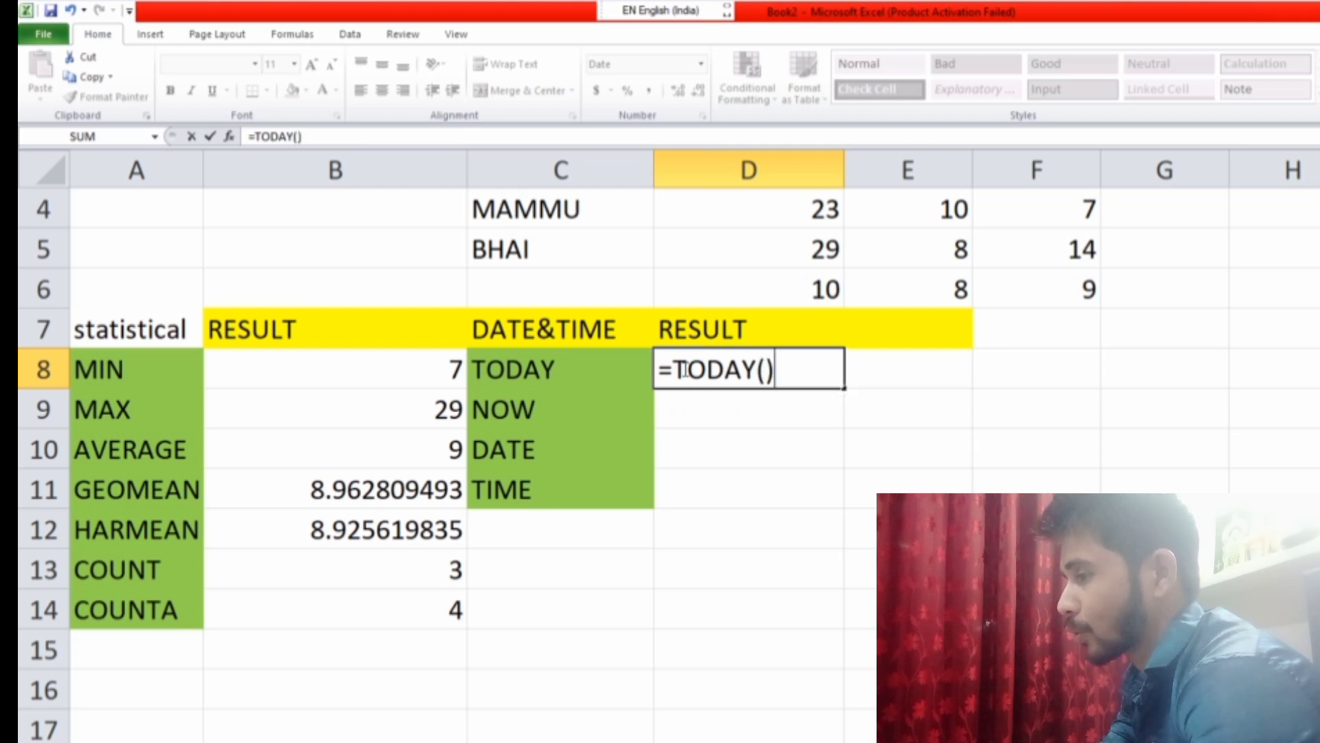
pyautogui.press('Return')
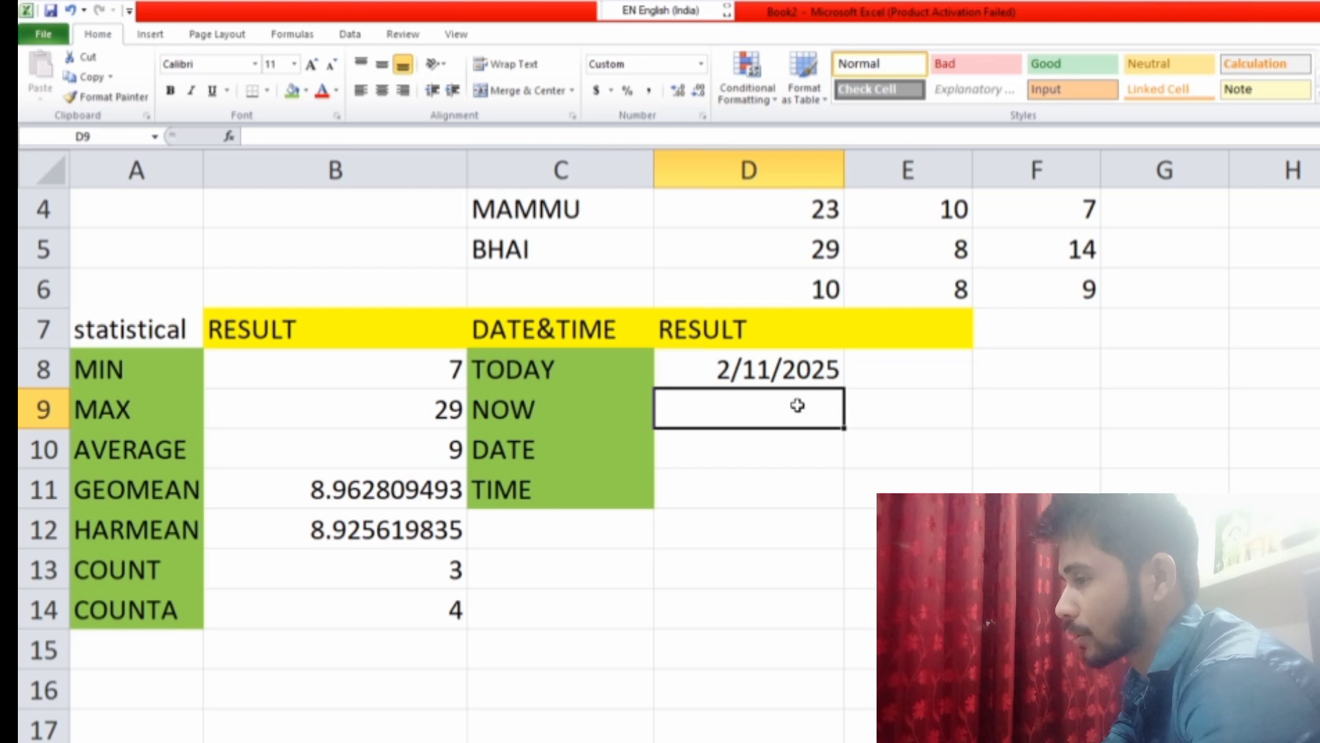
# Enter the formula =now() in cell D9, the result cell beside the NOW label
pyautogui.doubleClick(709, 416)
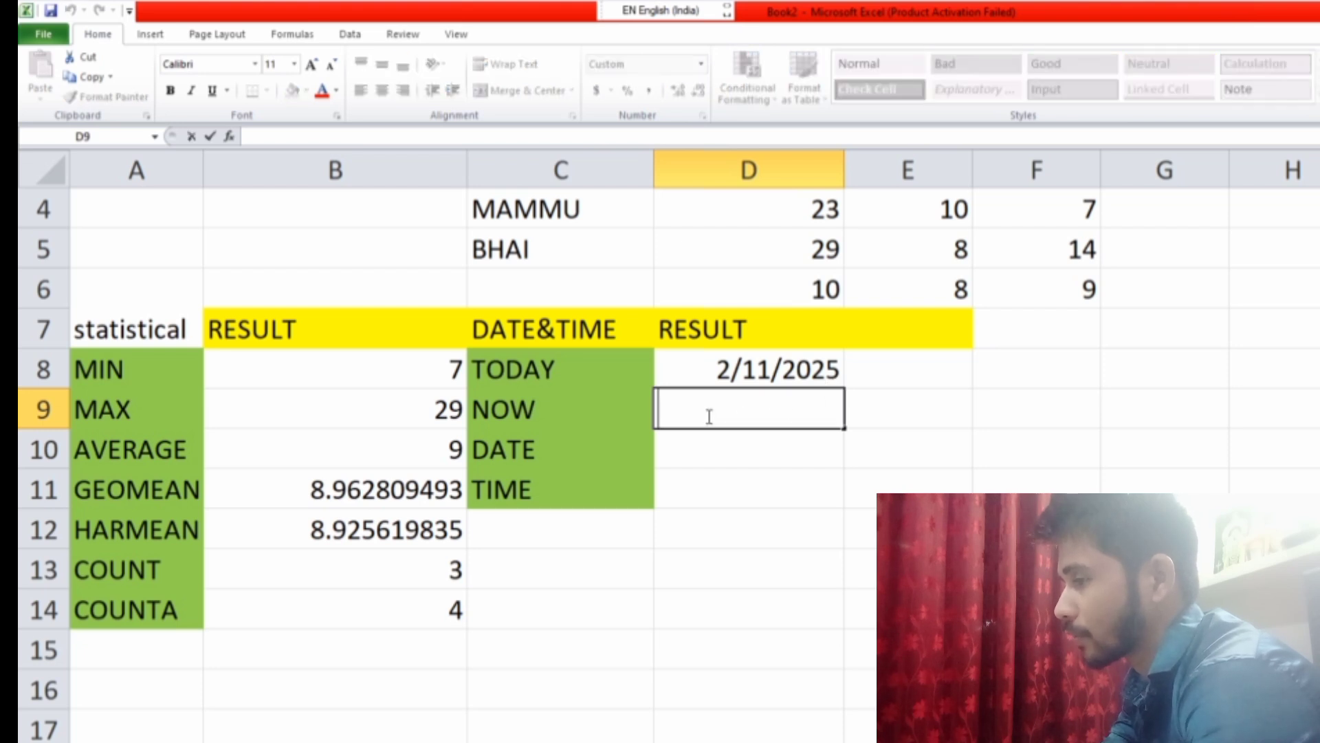
pyautogui.write('=')
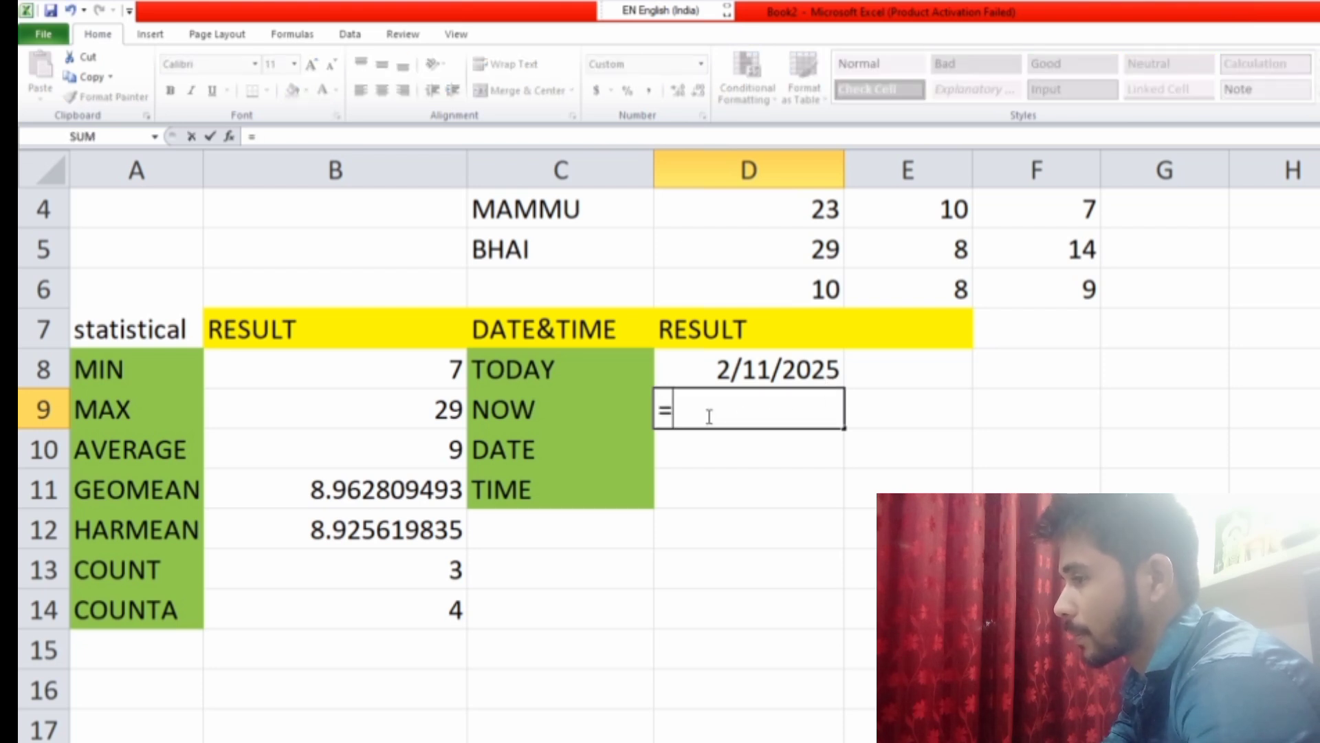
pyautogui.write('n')
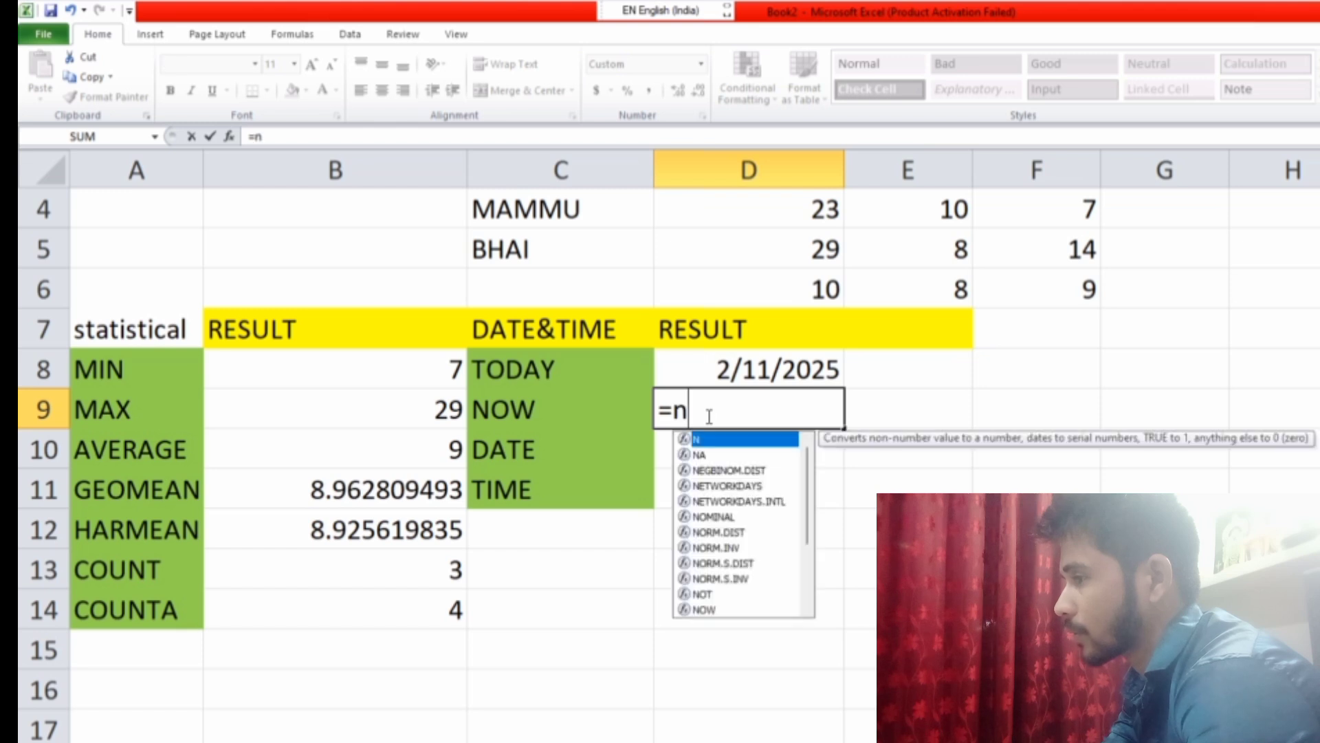
pyautogui.write('ow')
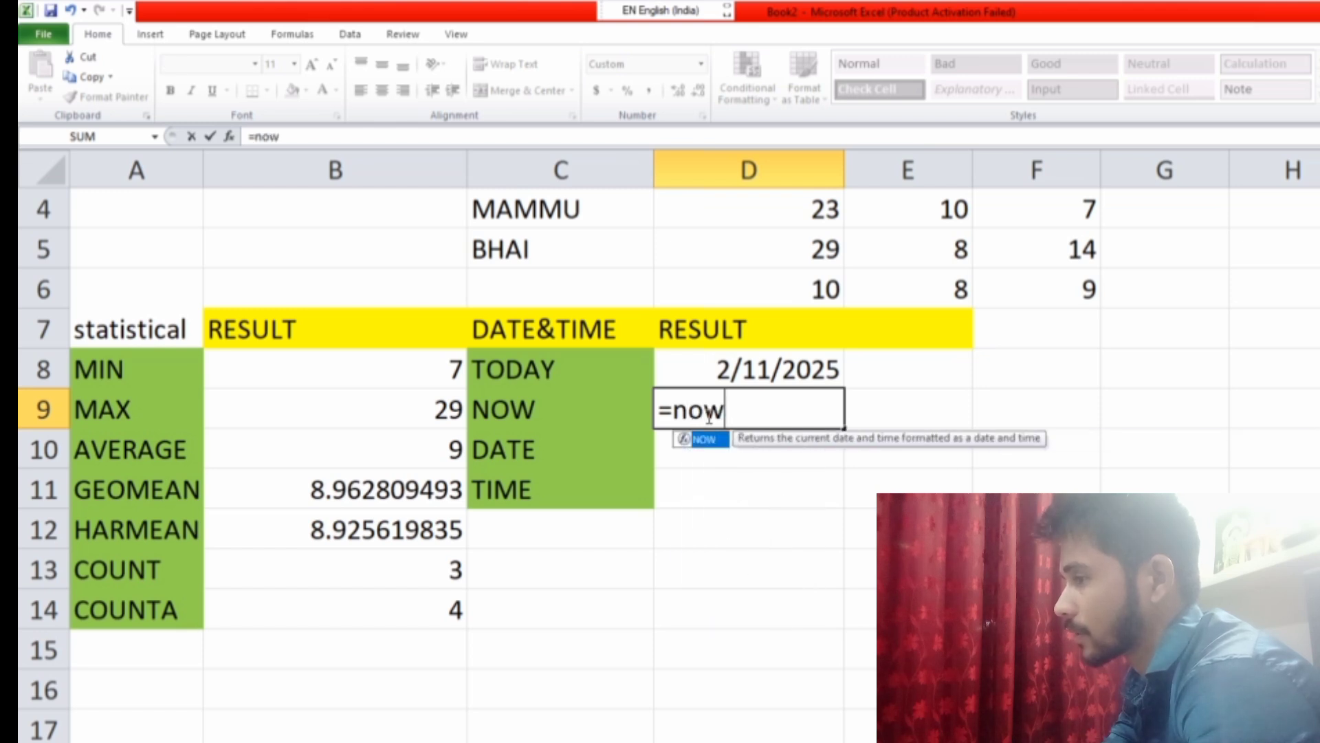
pyautogui.write('(')
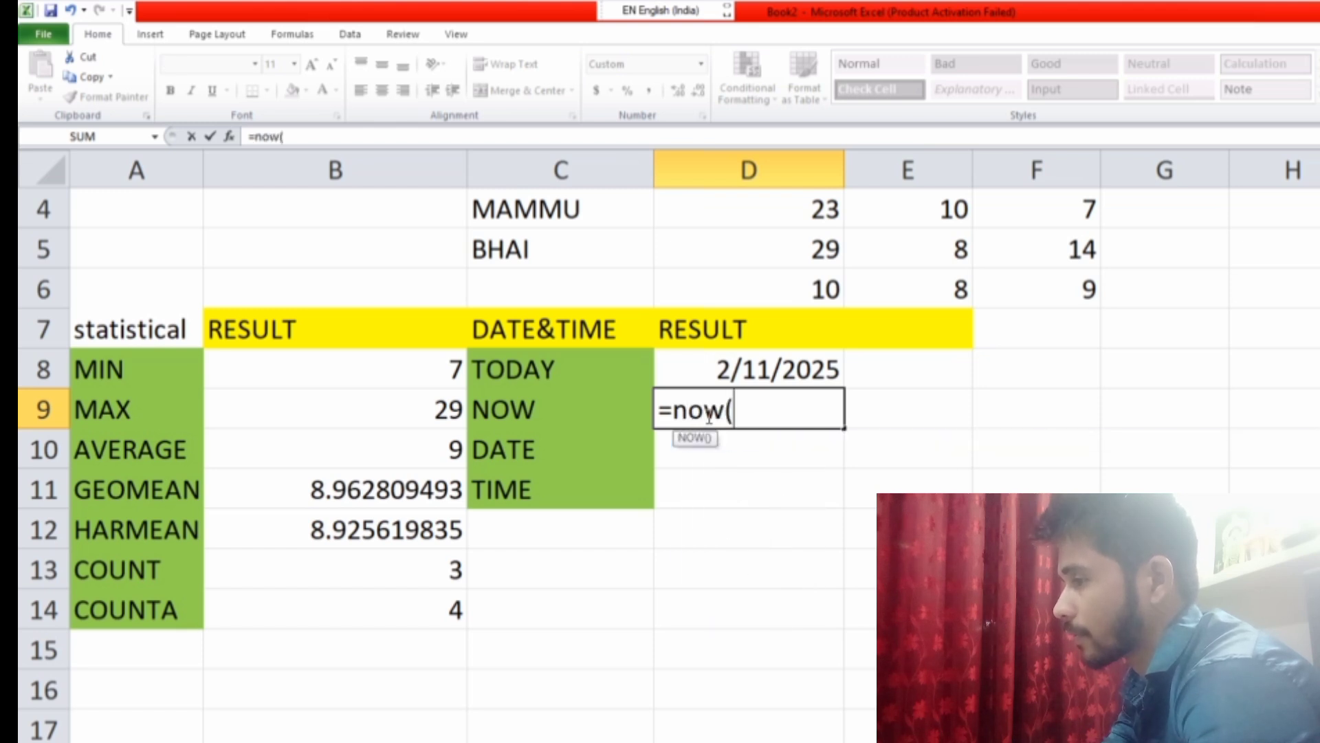
pyautogui.write(')')
pyautogui.press('Return')
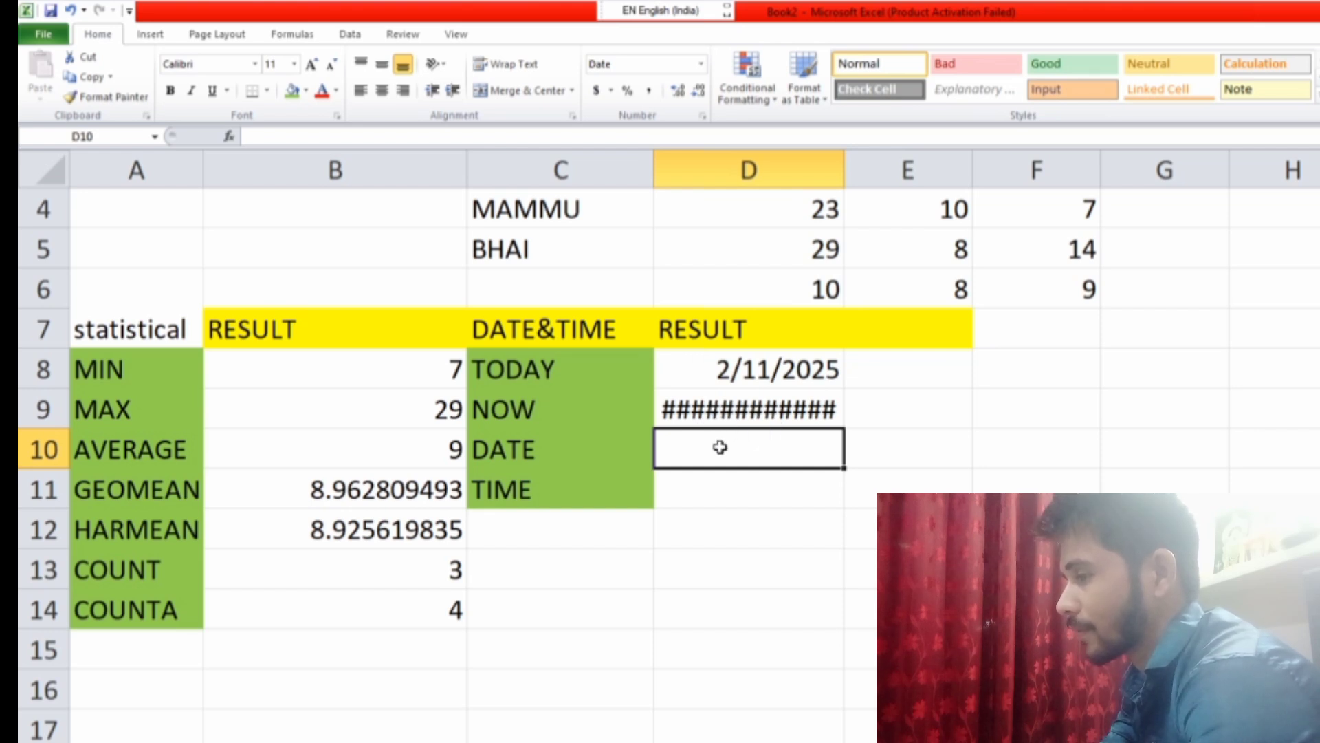
# Enter the formula =date(2025,02,11) in cell D10, the result cell beside the DATE label
pyautogui.write('=')
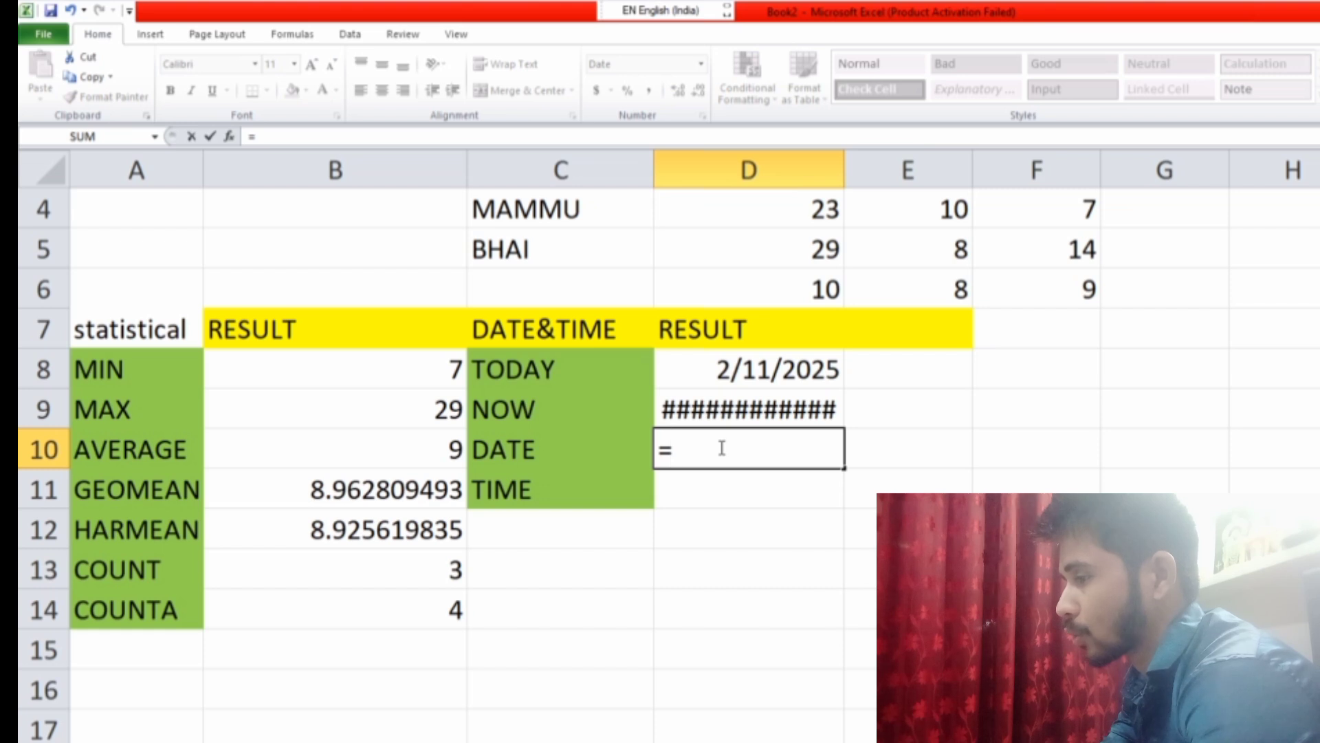
pyautogui.write('dat')
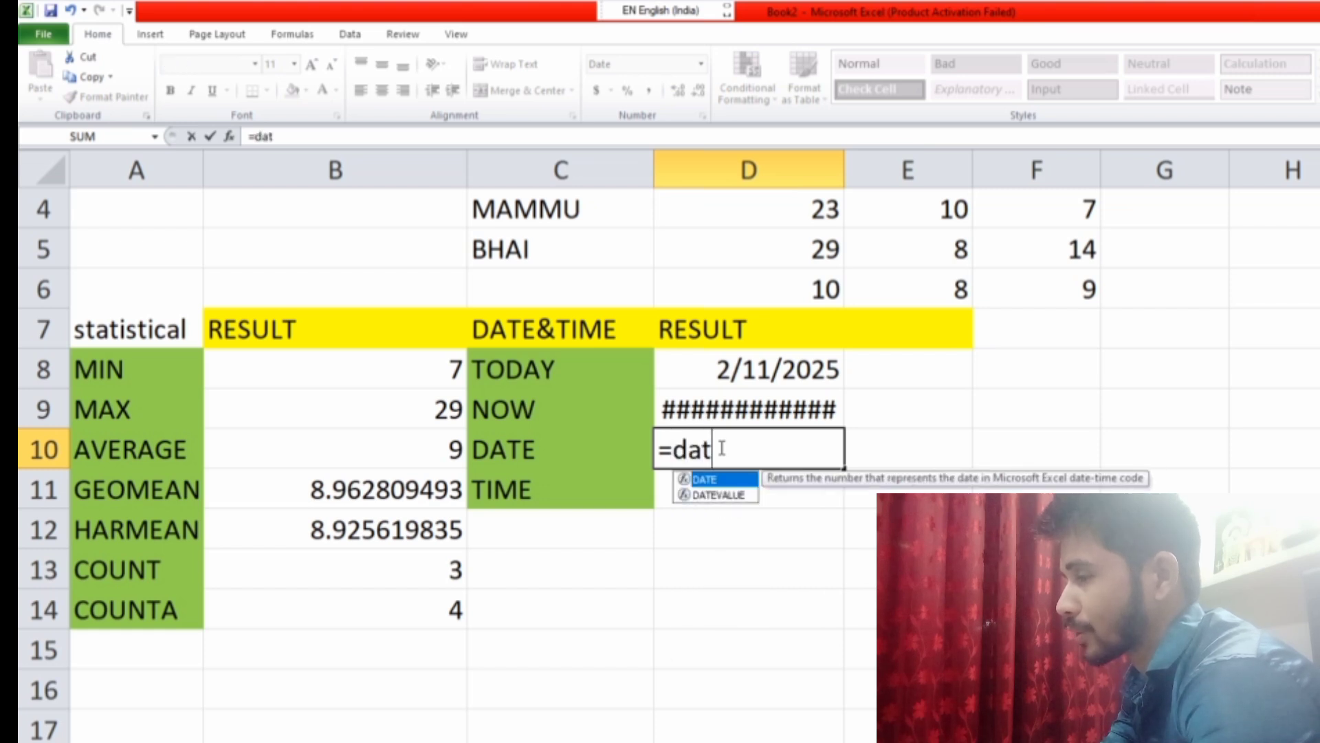
pyautogui.write('e')
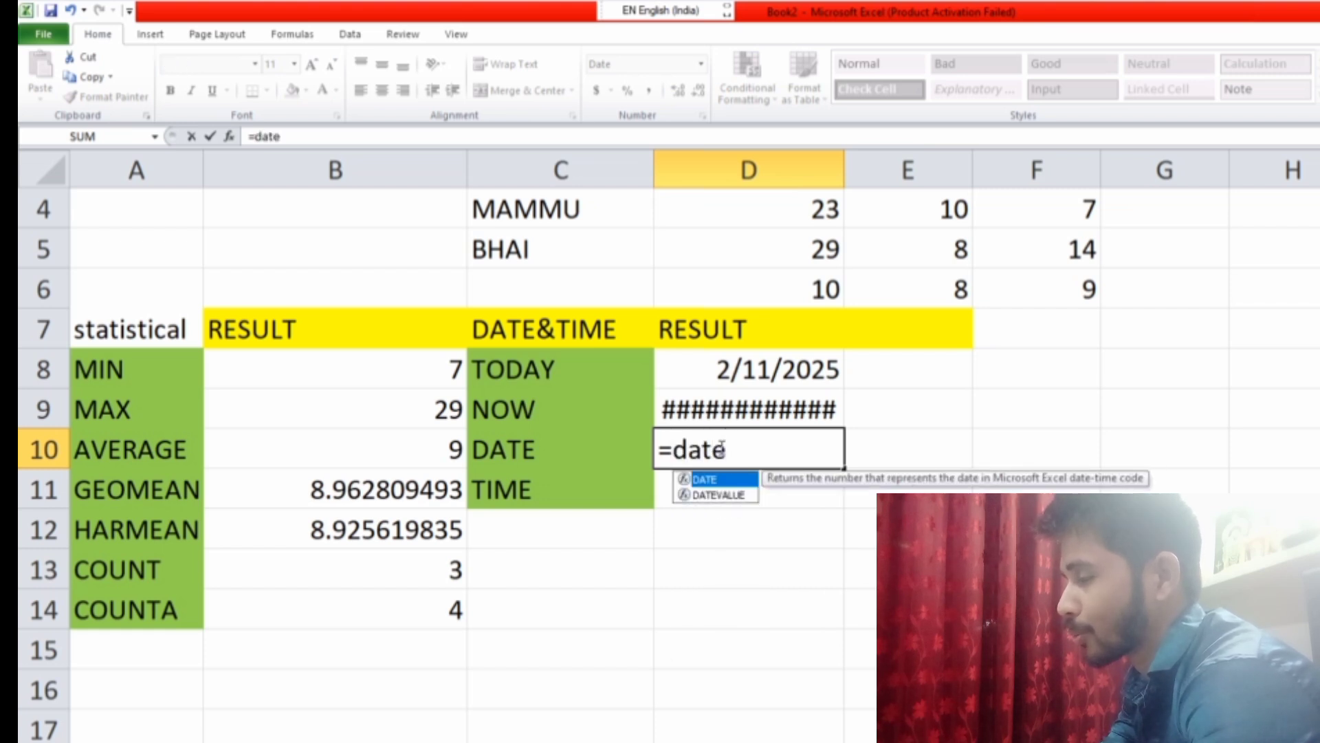
pyautogui.write('(')
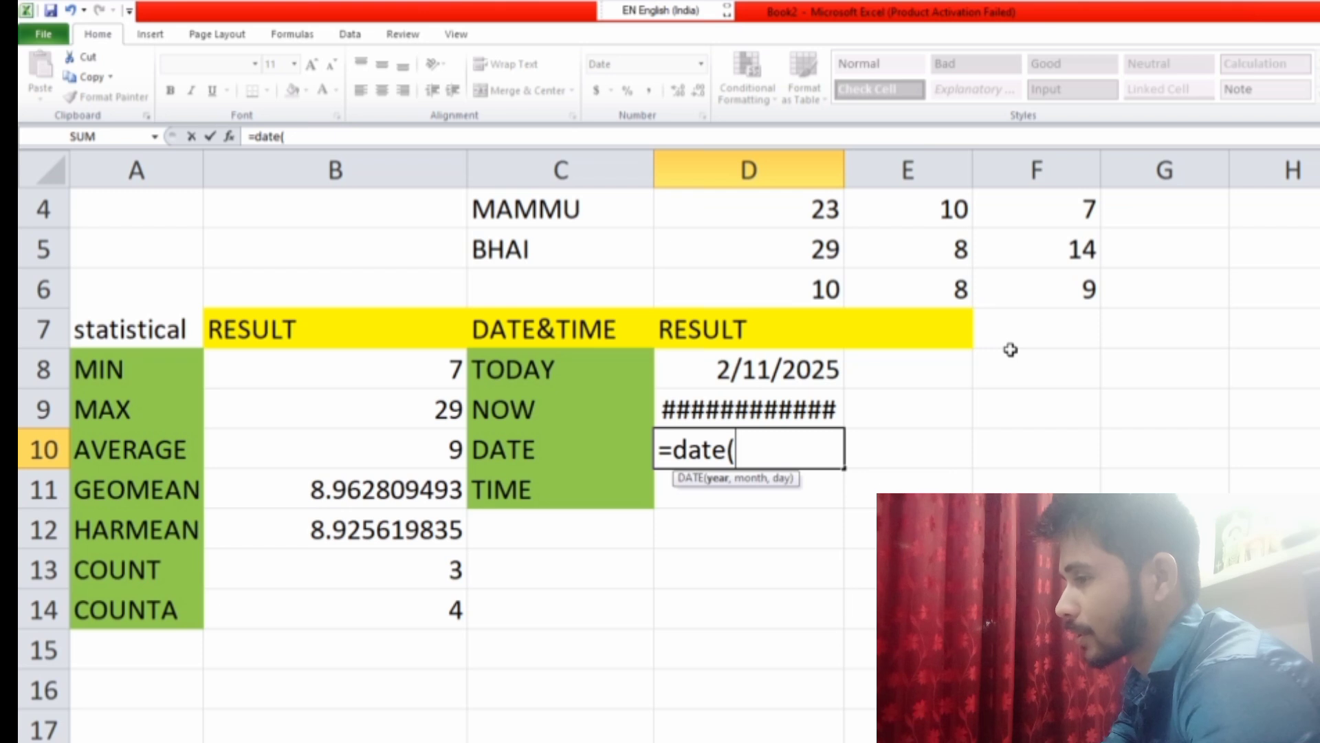
pyautogui.write('2025')
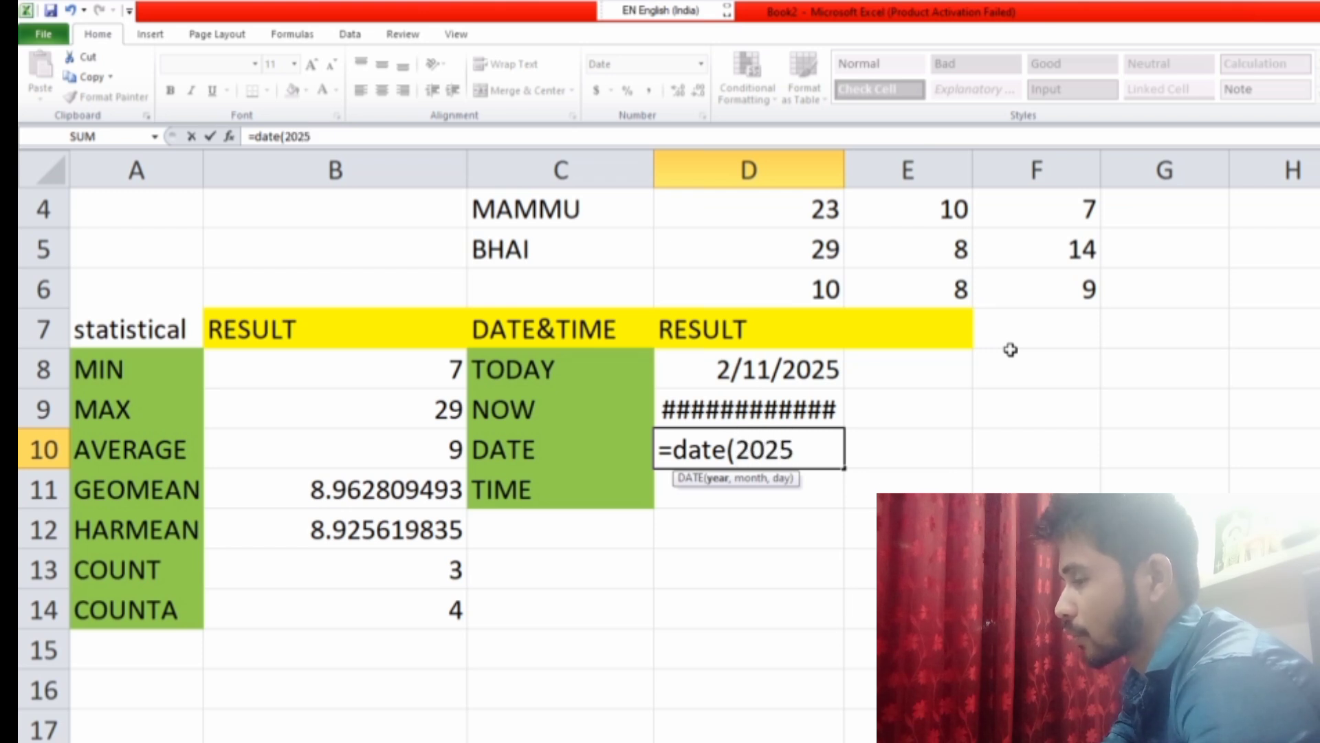
pyautogui.write(',')
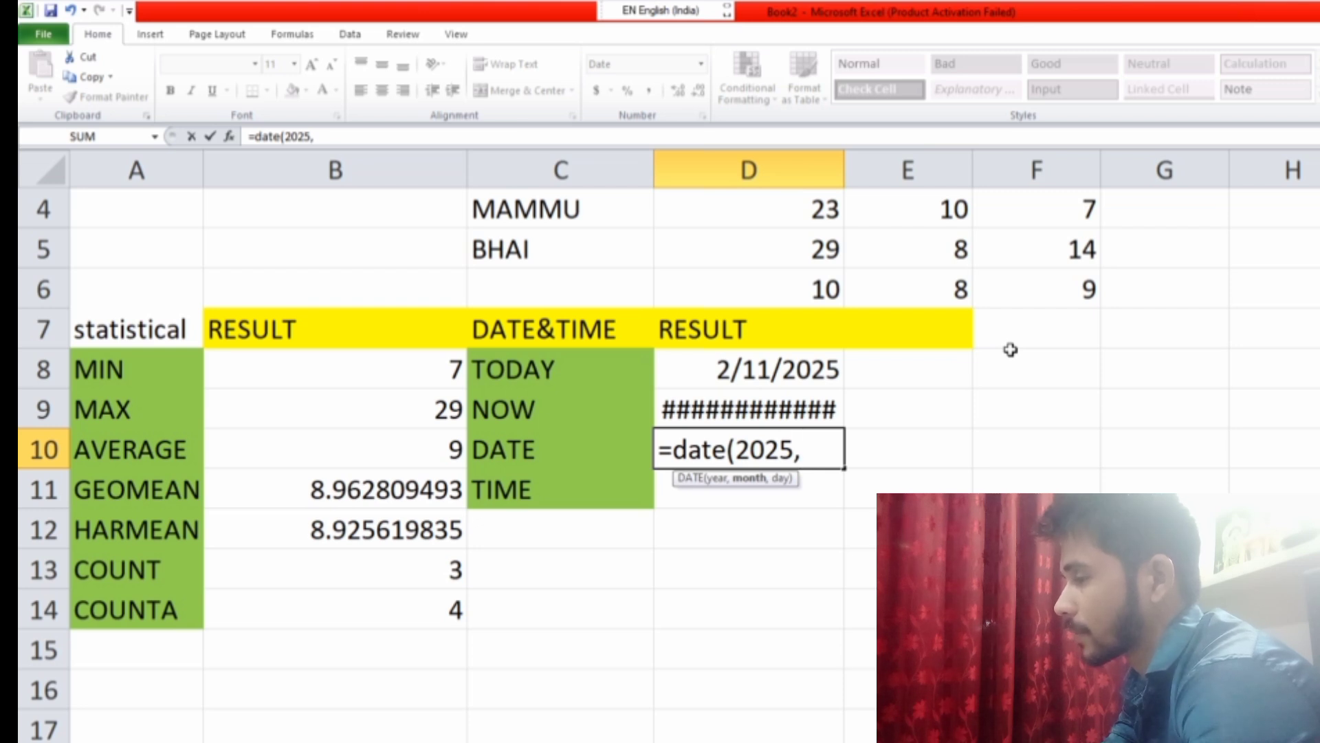
pyautogui.write('02,')
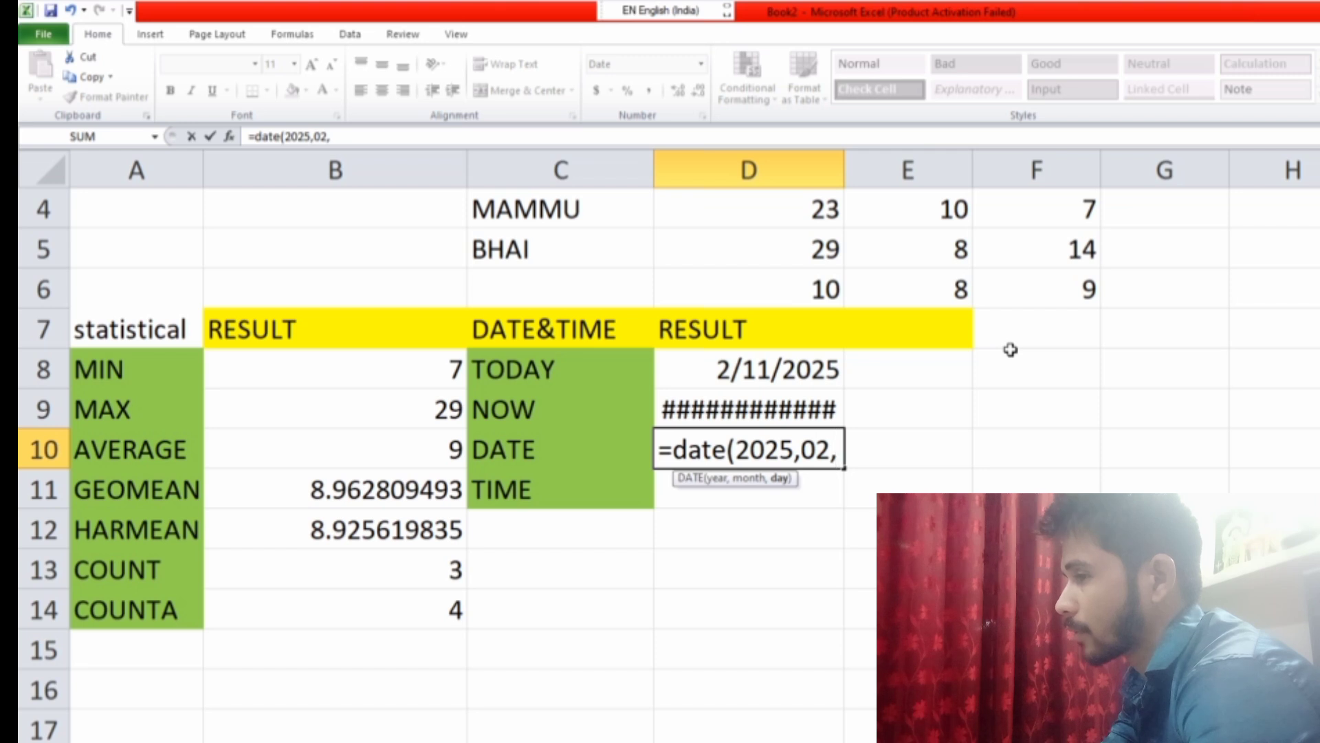
pyautogui.write('11)')
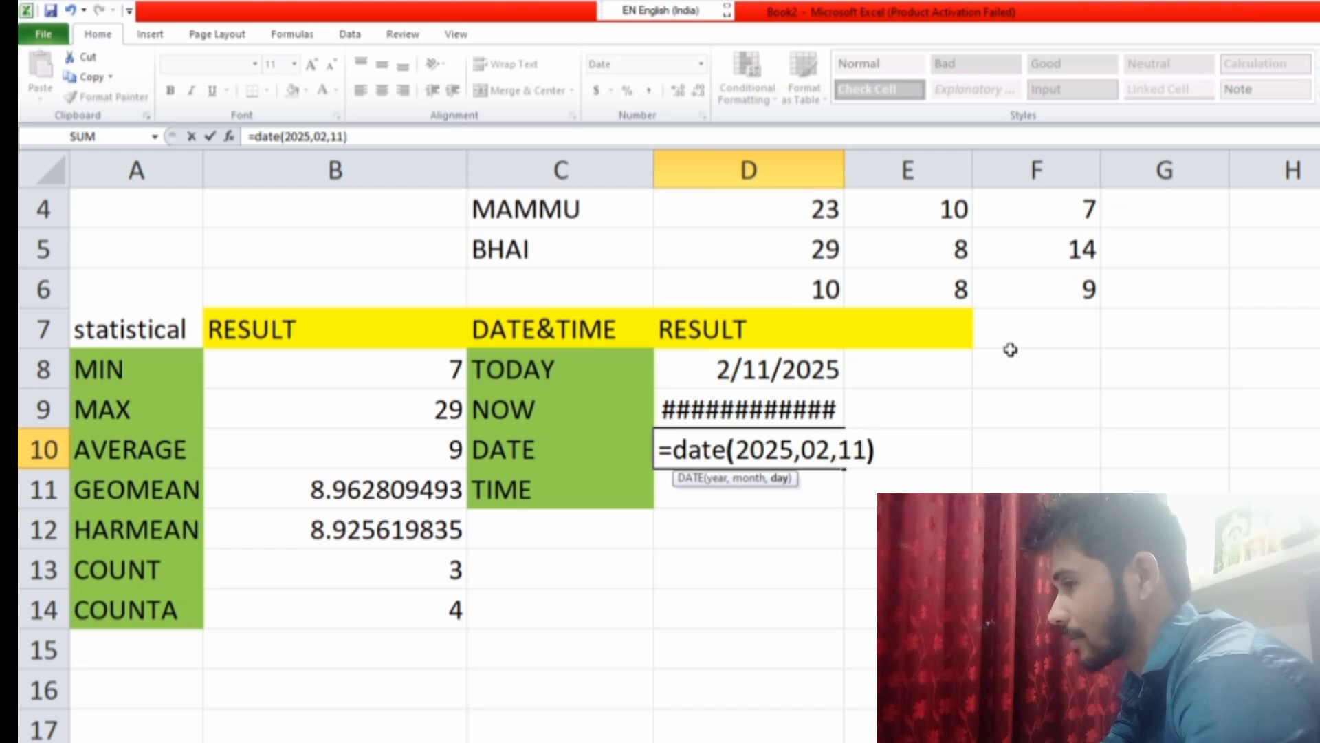
pyautogui.press('Return')
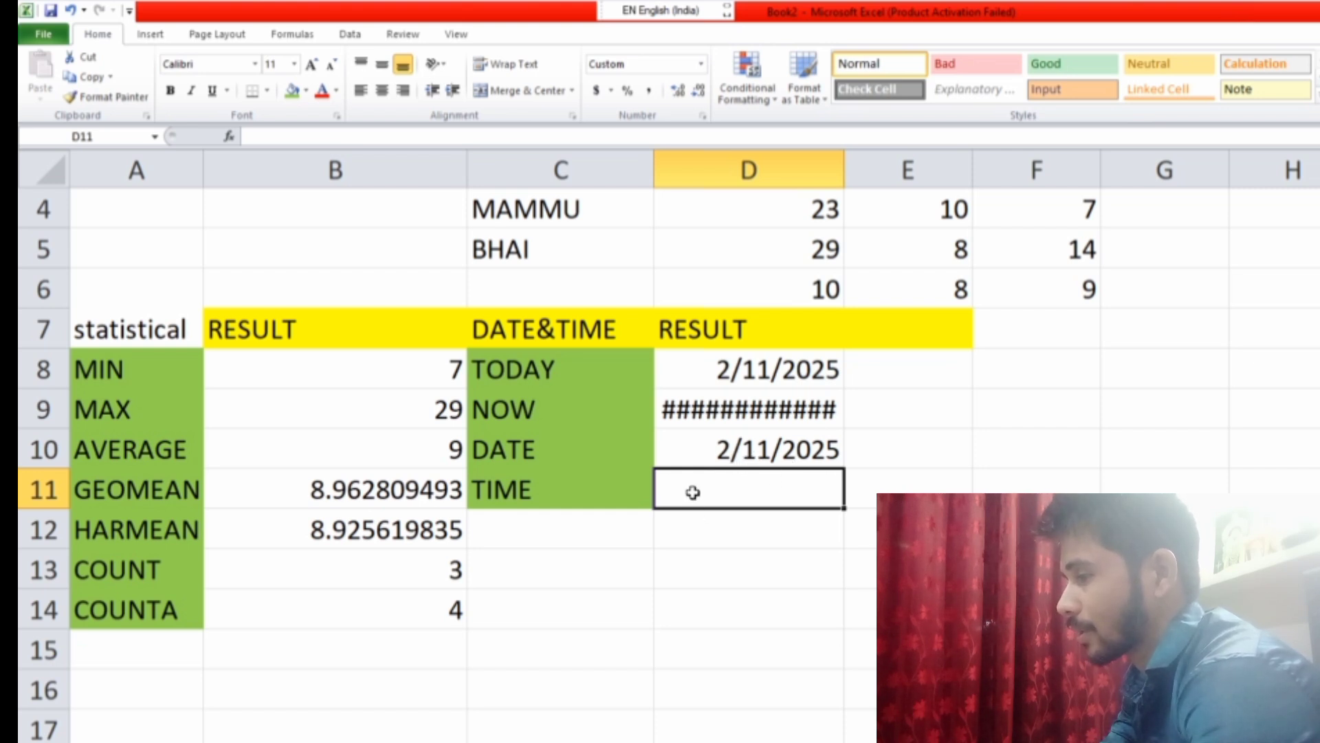
# Enter the formula =time(04,05,04) in cell D11, the result cell beside the TIME label
pyautogui.write('=')
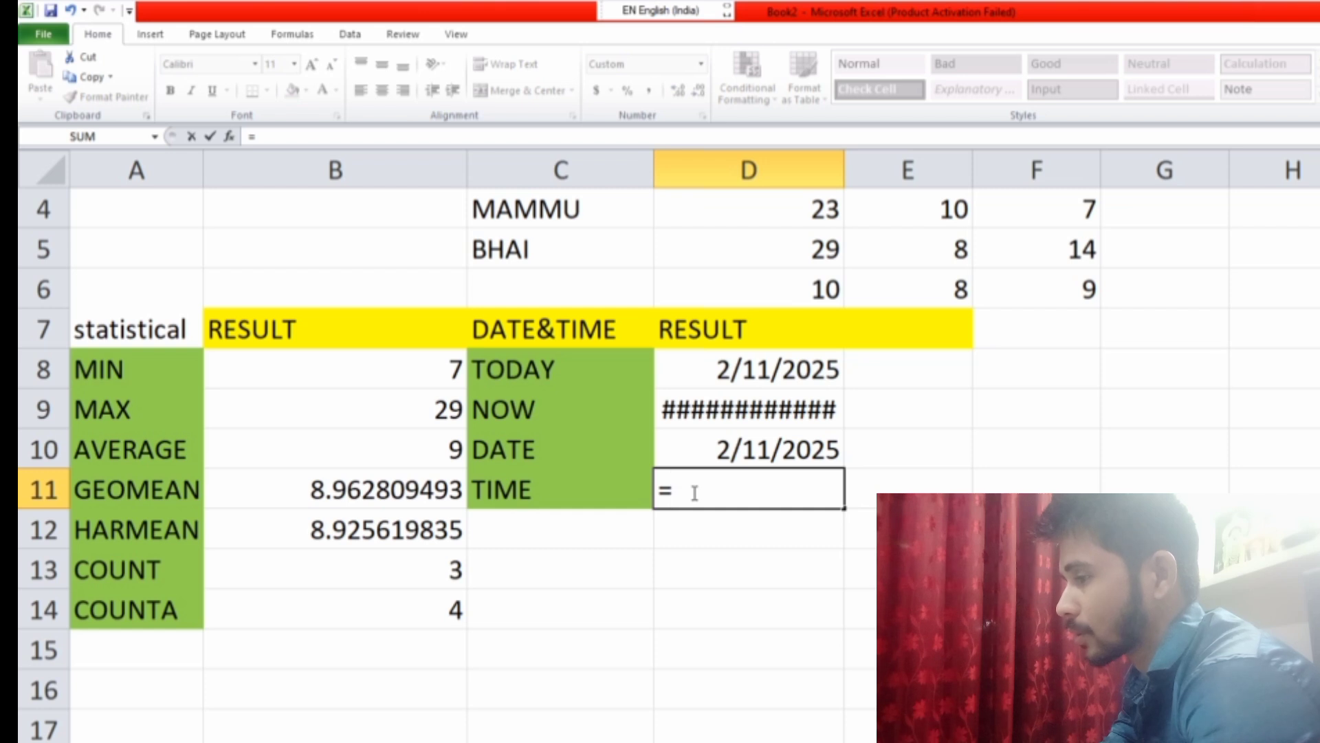
pyautogui.write('time')
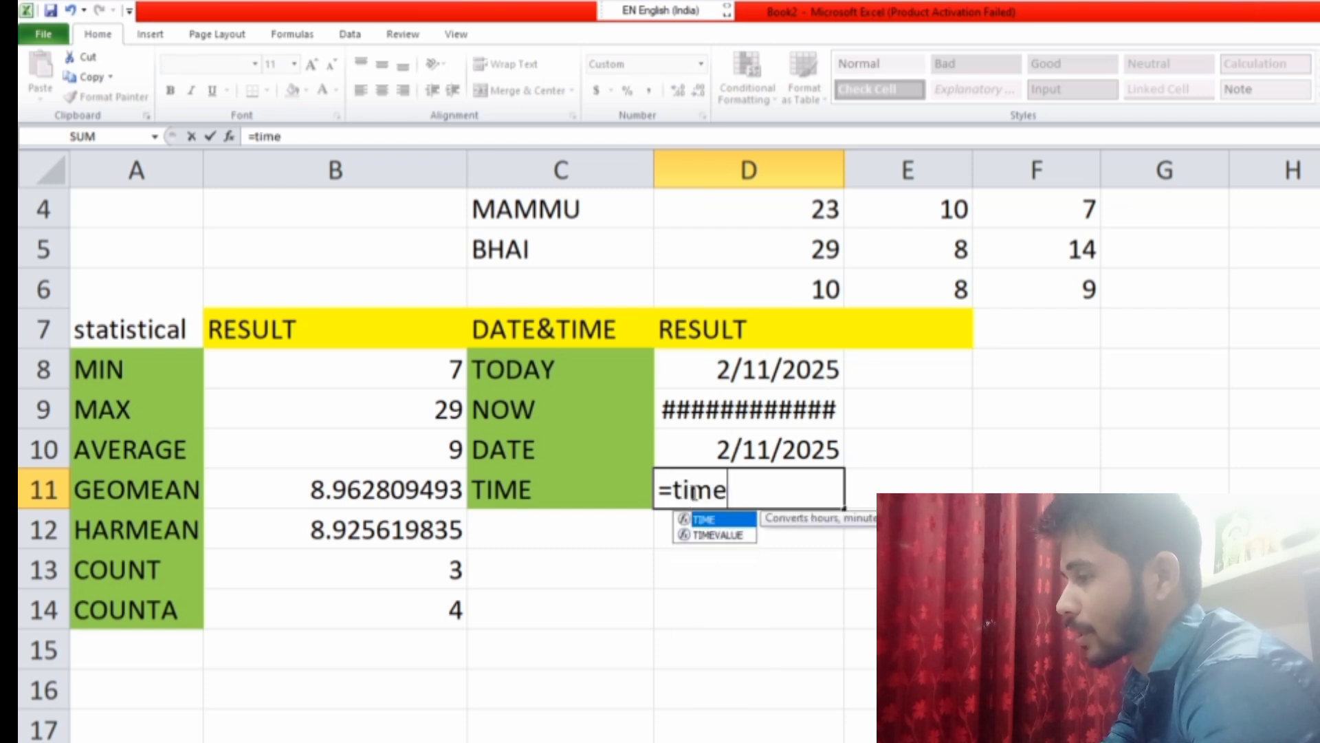
pyautogui.write('(')
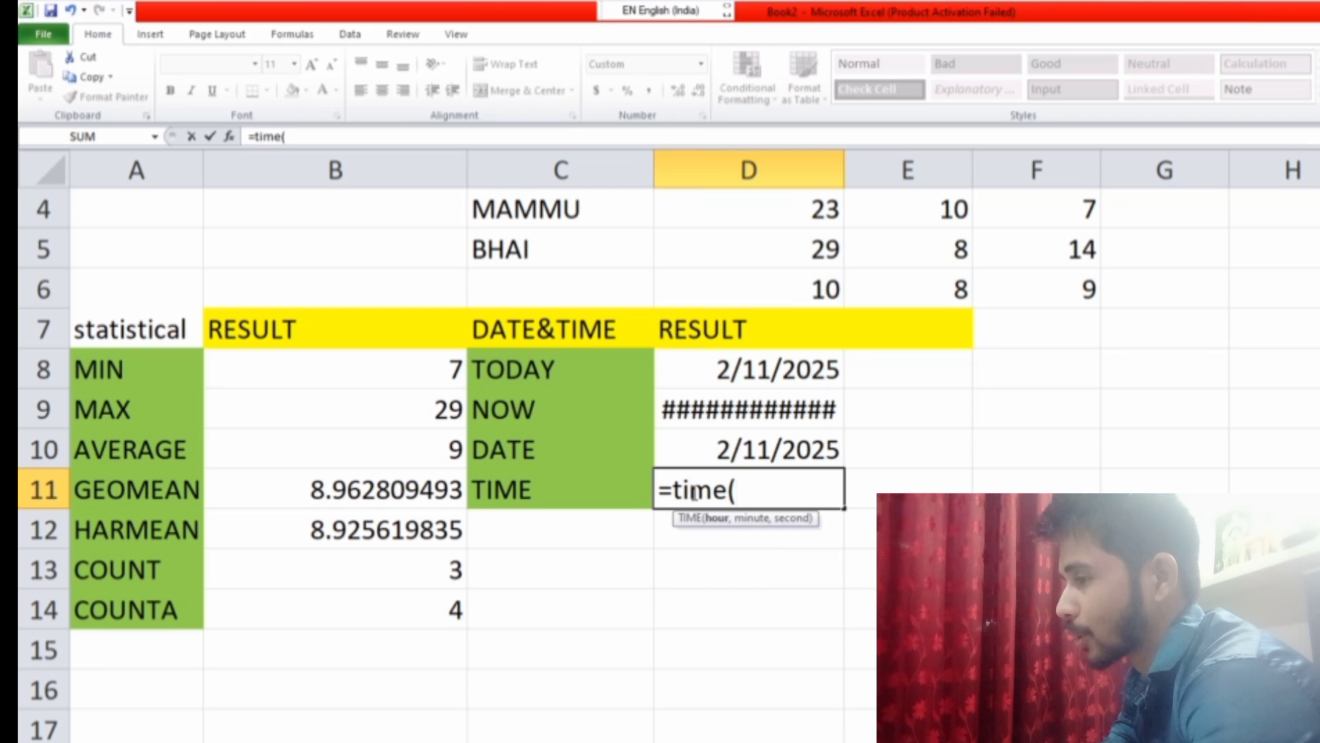
pyautogui.write('04')
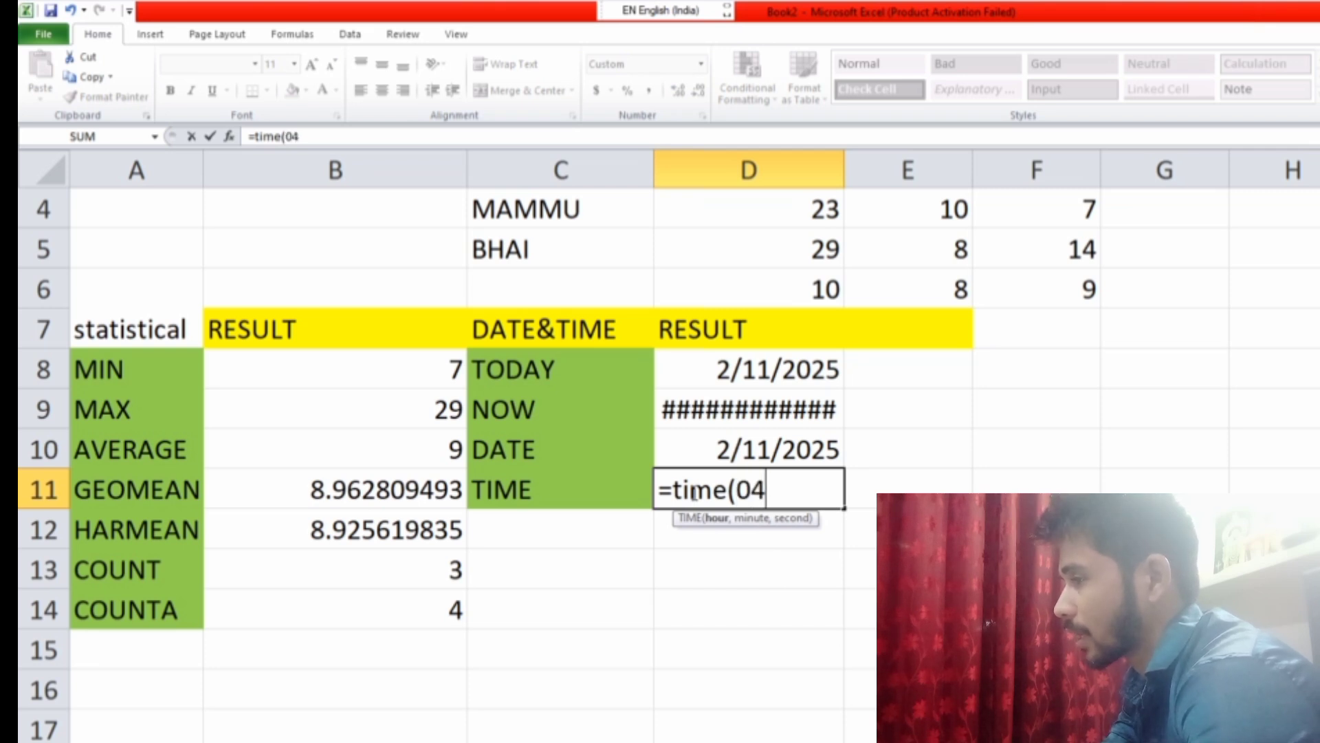
pyautogui.write(',')
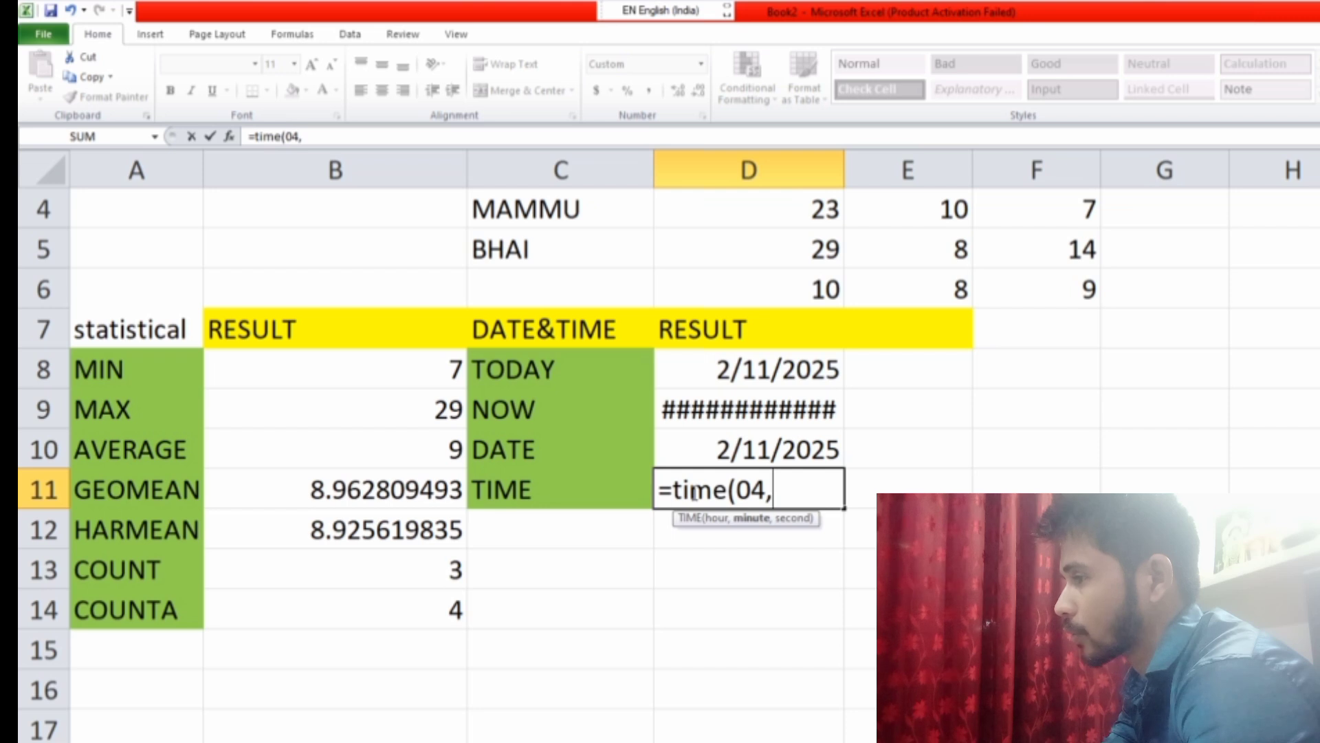
pyautogui.write('0')
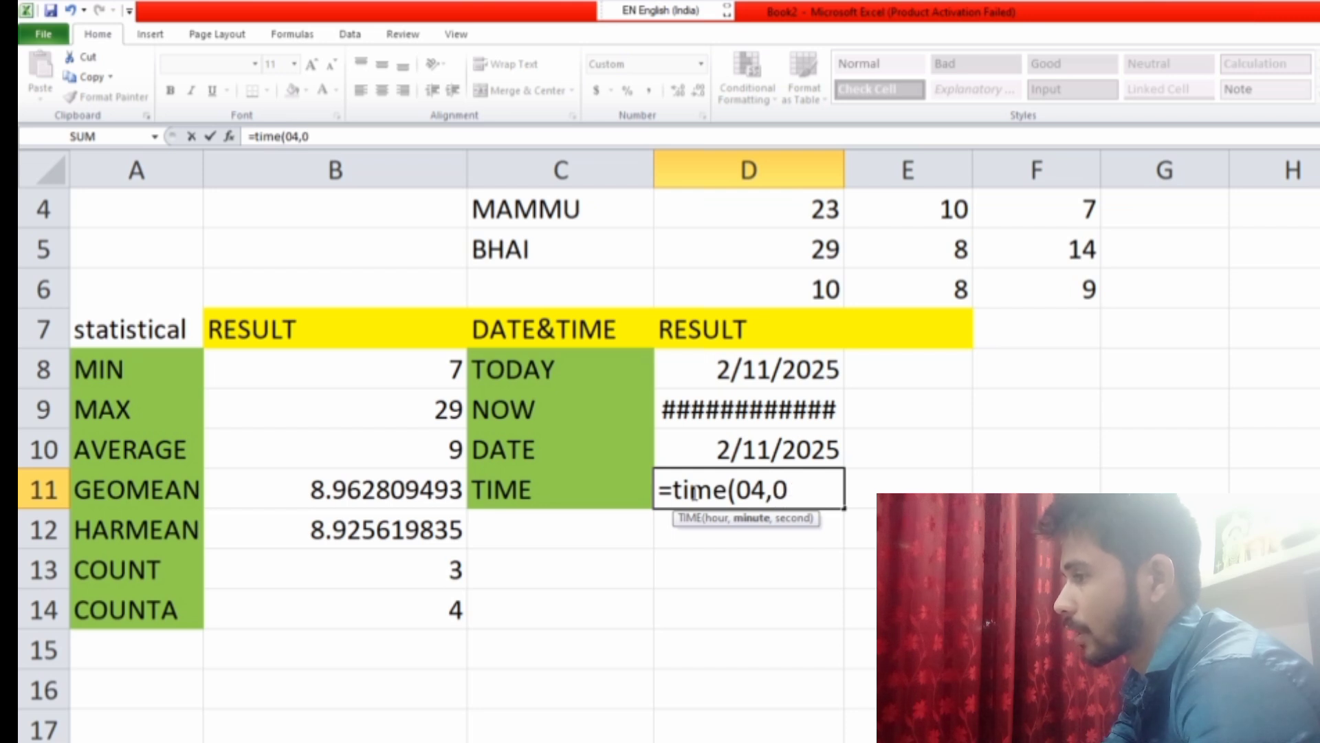
pyautogui.write('5,')
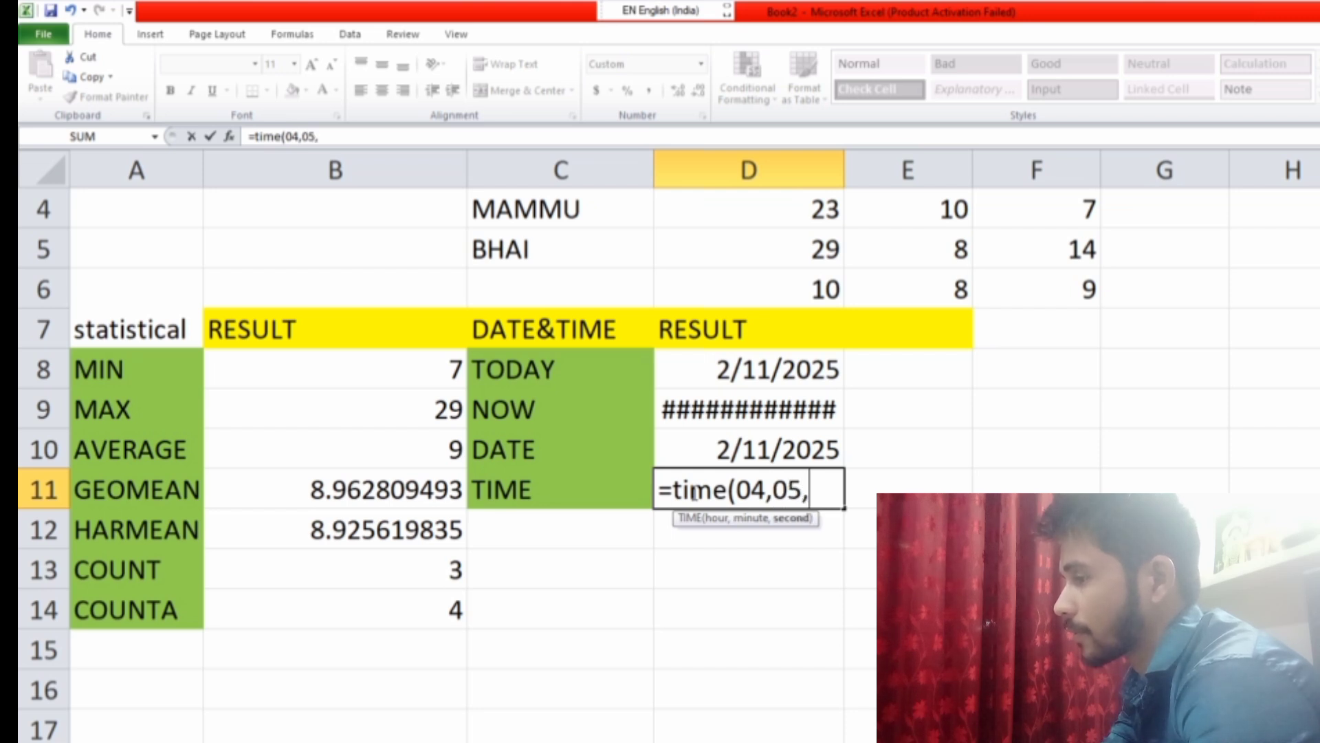
pyautogui.write('04)')
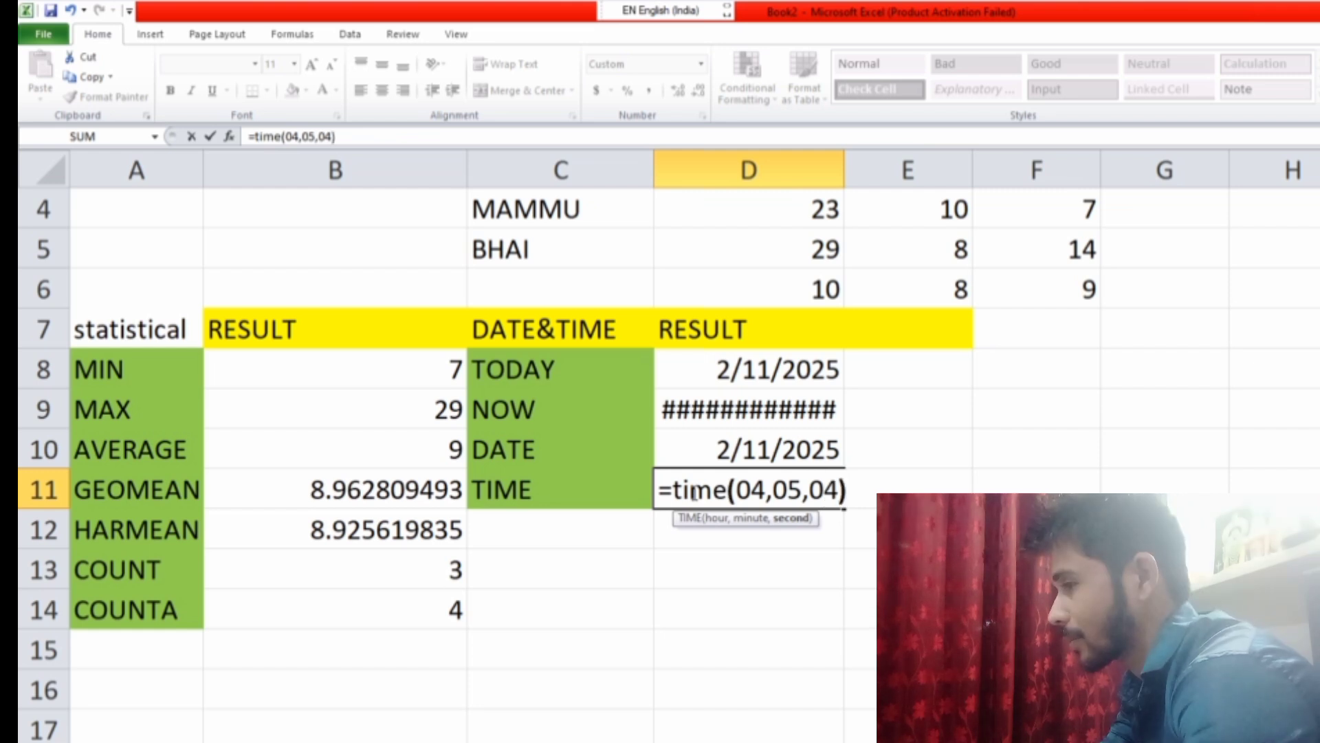
pyautogui.press('Return')
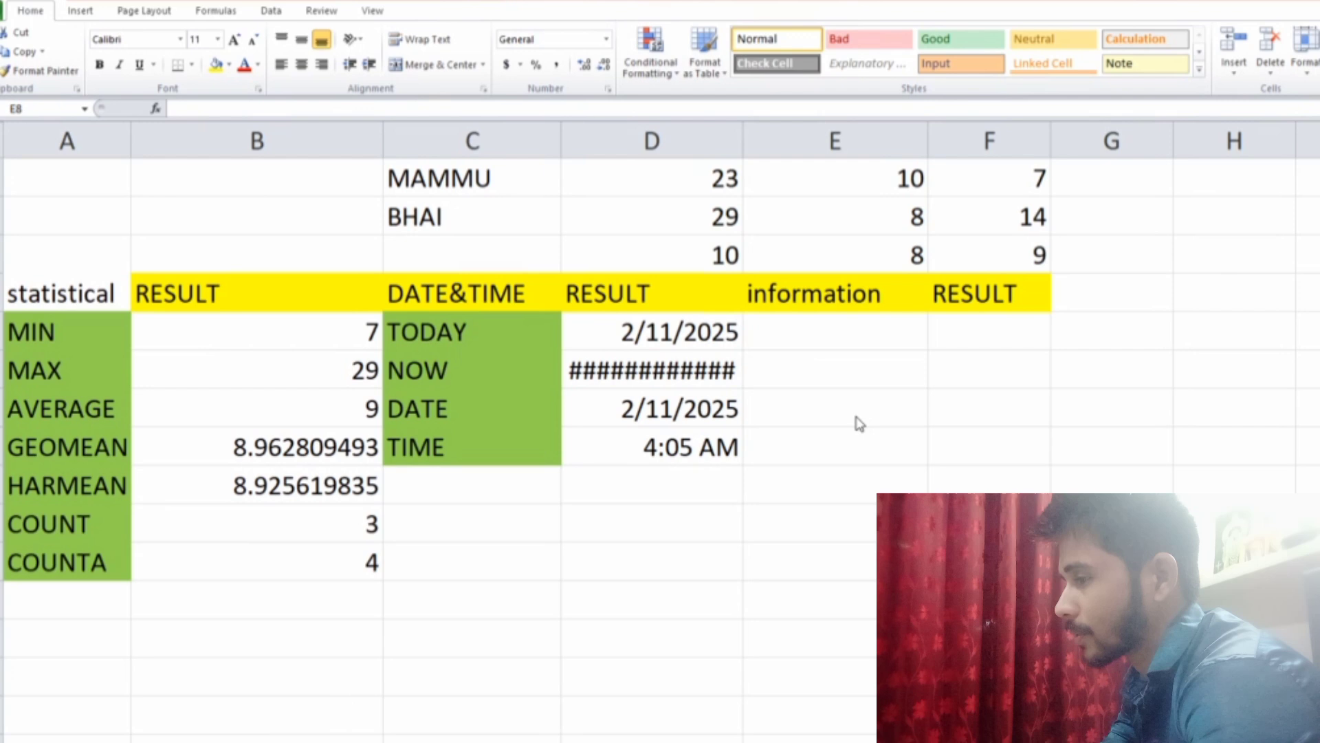
# Enter the labels ISTEXT in cell E8 and ISNUMBER in cell E9 under the information heading
pyautogui.click(848, 334)
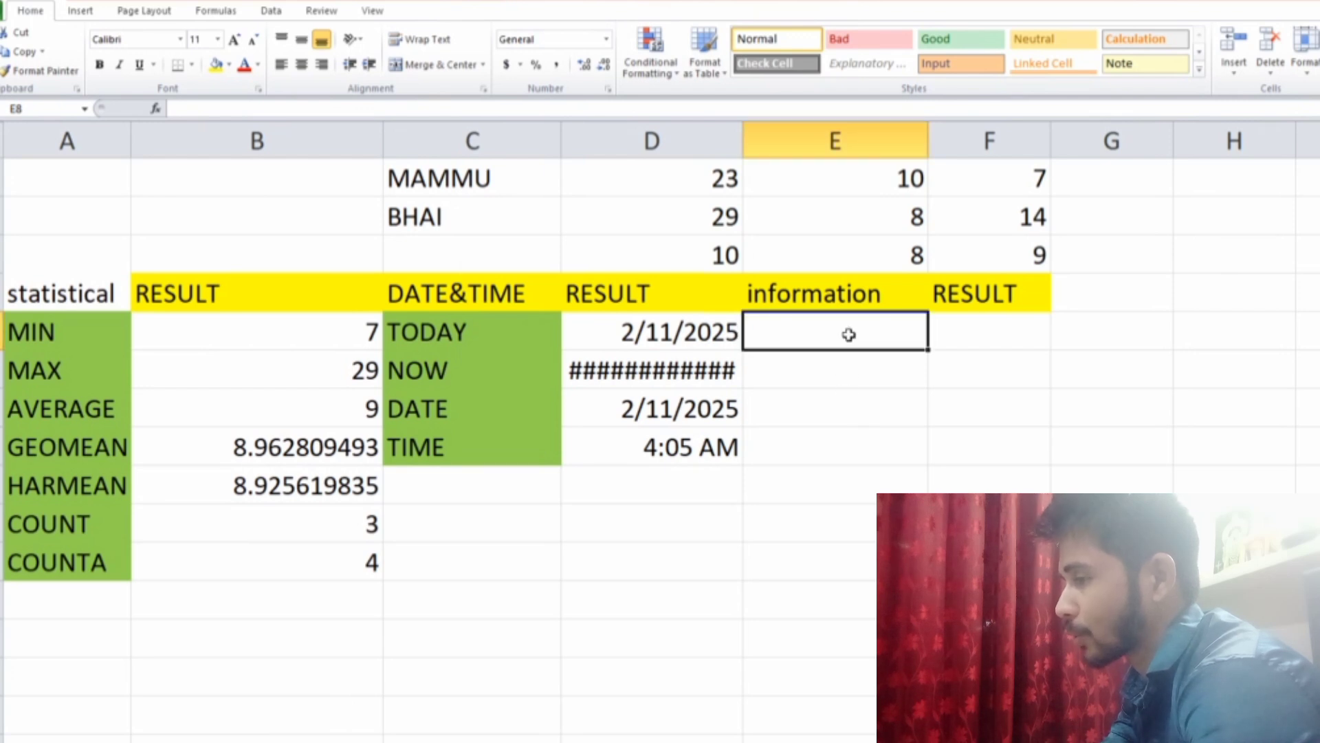
pyautogui.write('IST')
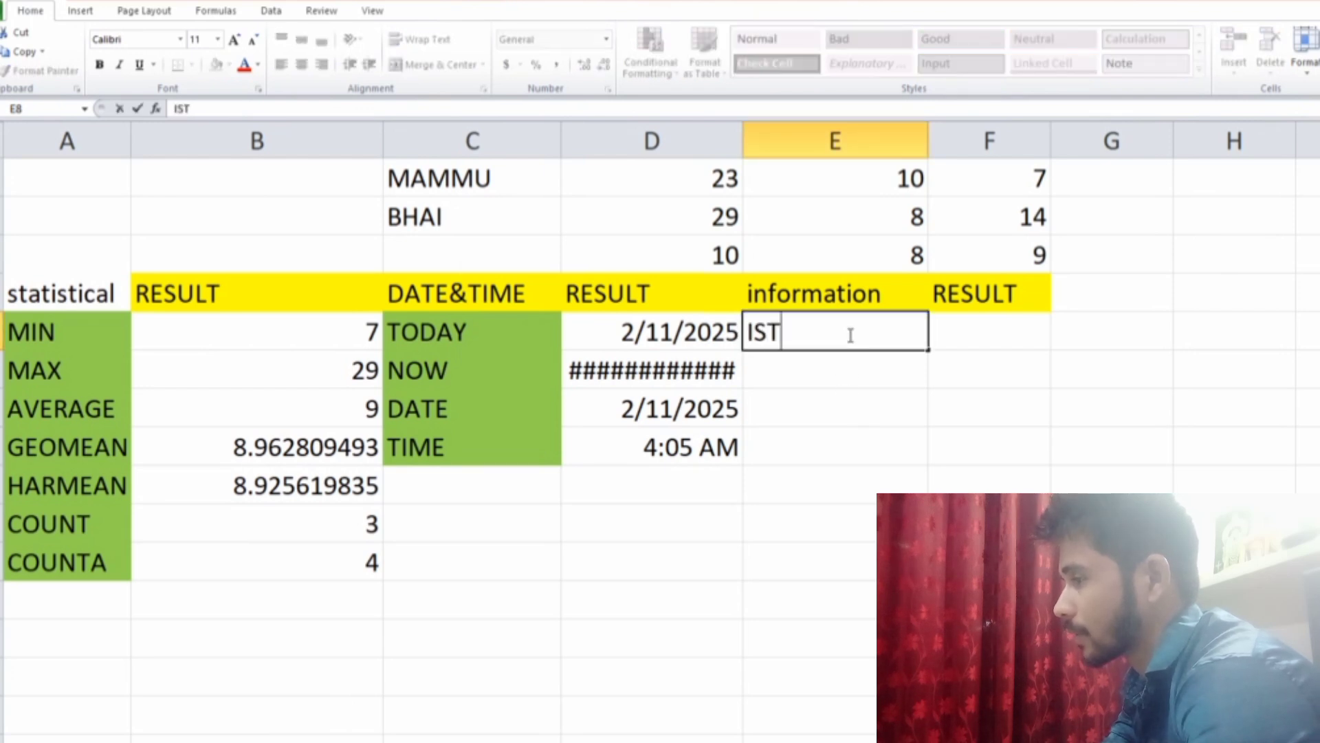
pyautogui.write('EXT')
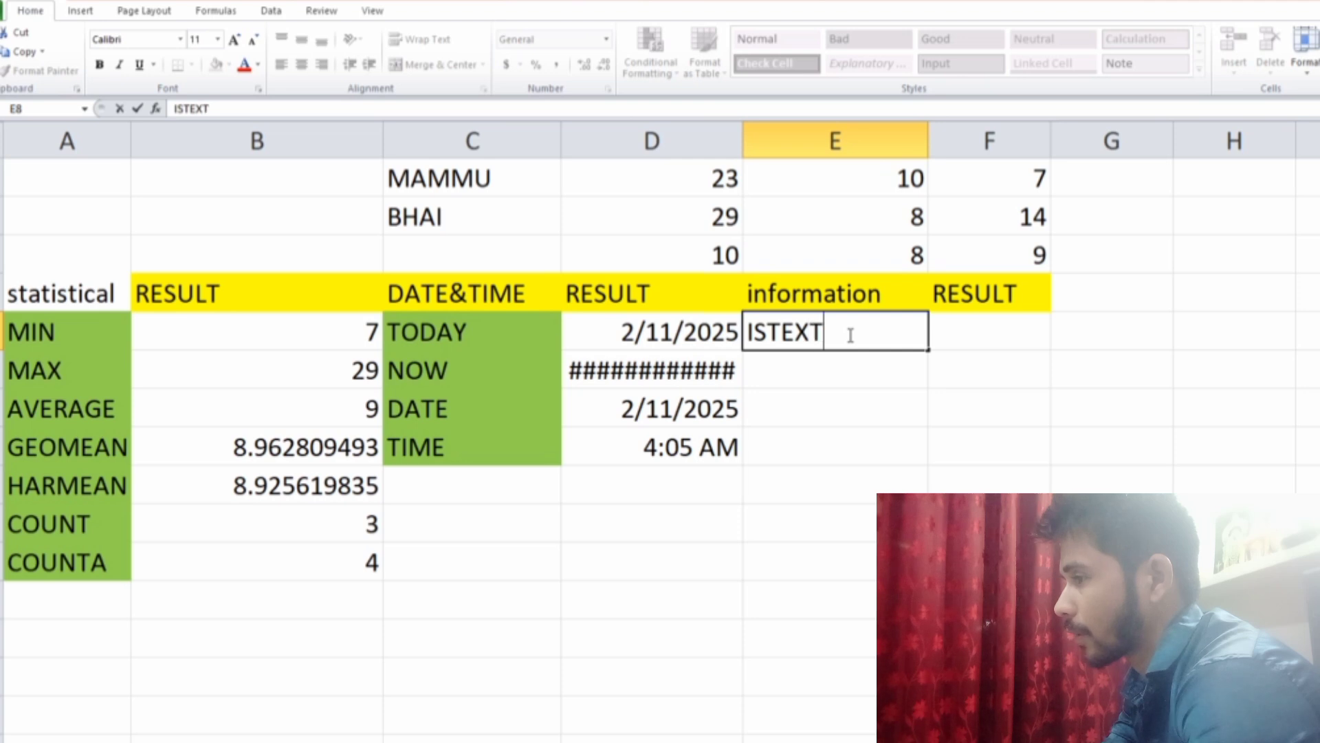
pyautogui.click(846, 369)
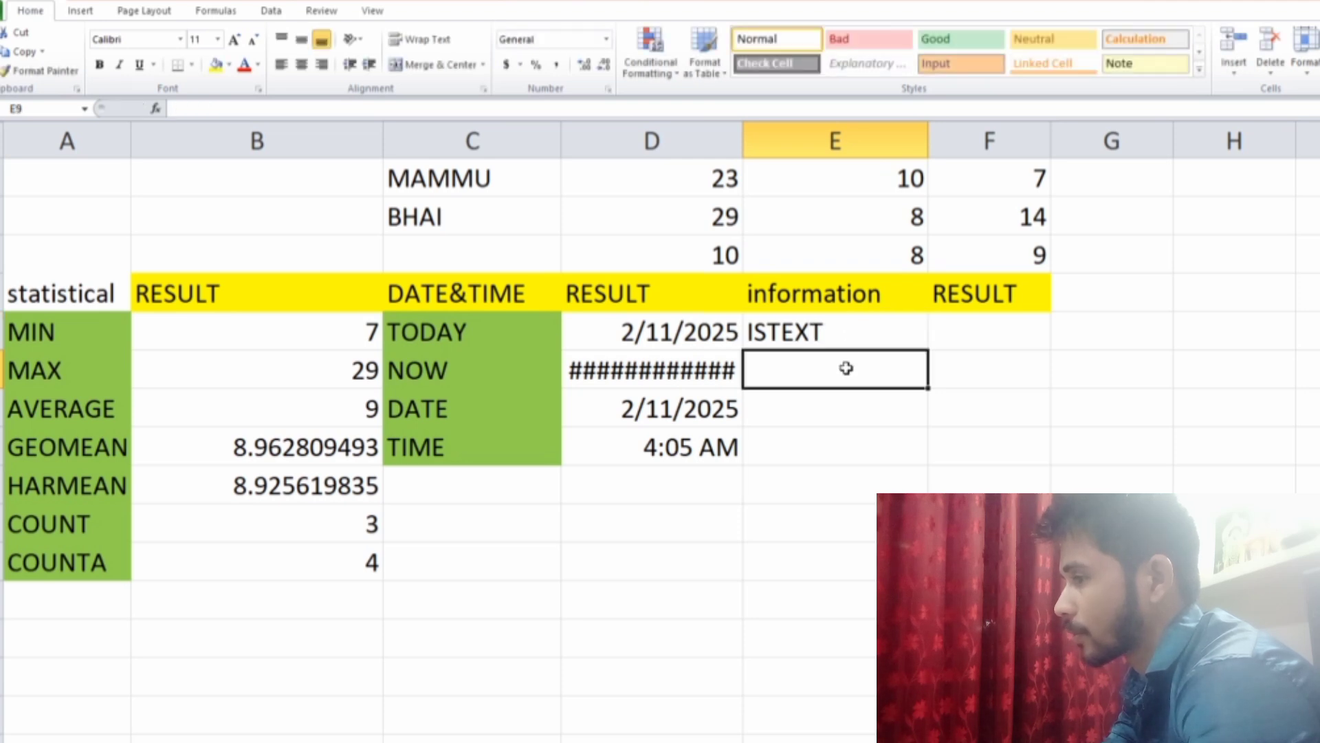
pyautogui.write('IS')
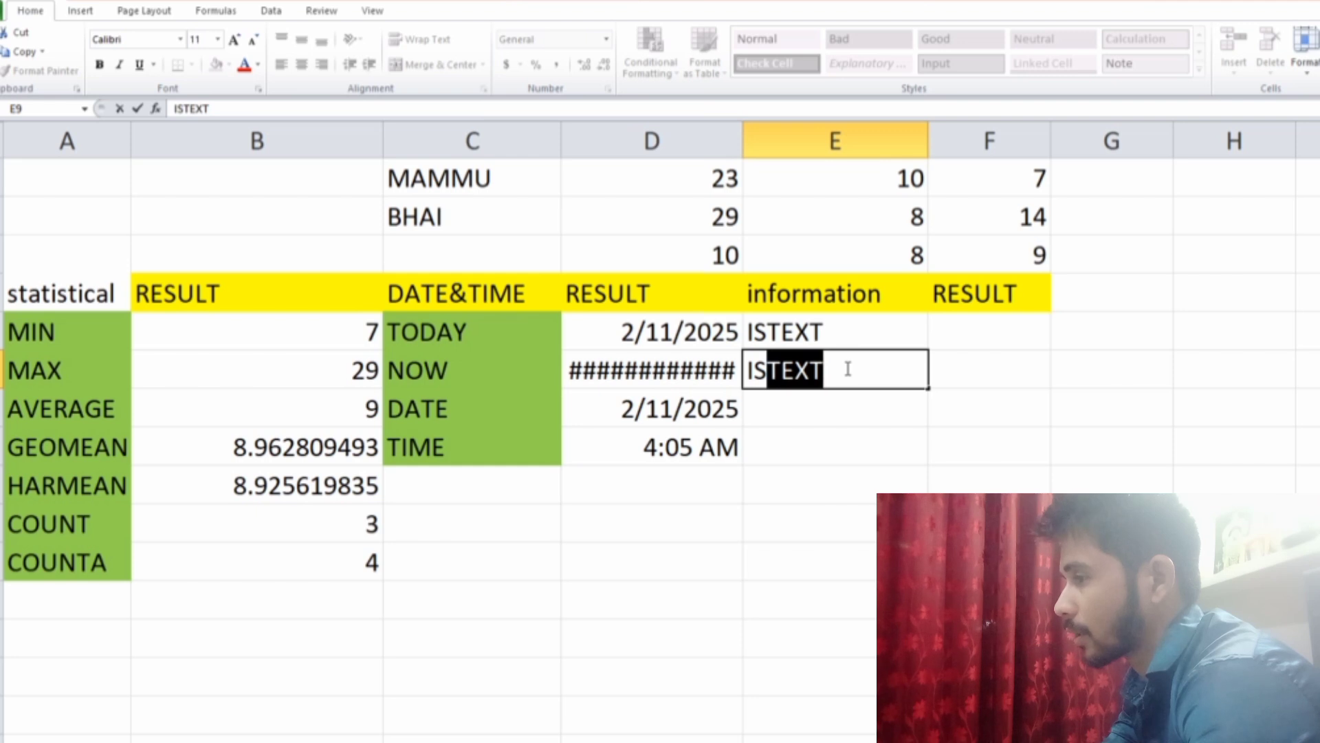
pyautogui.write('NUMB')
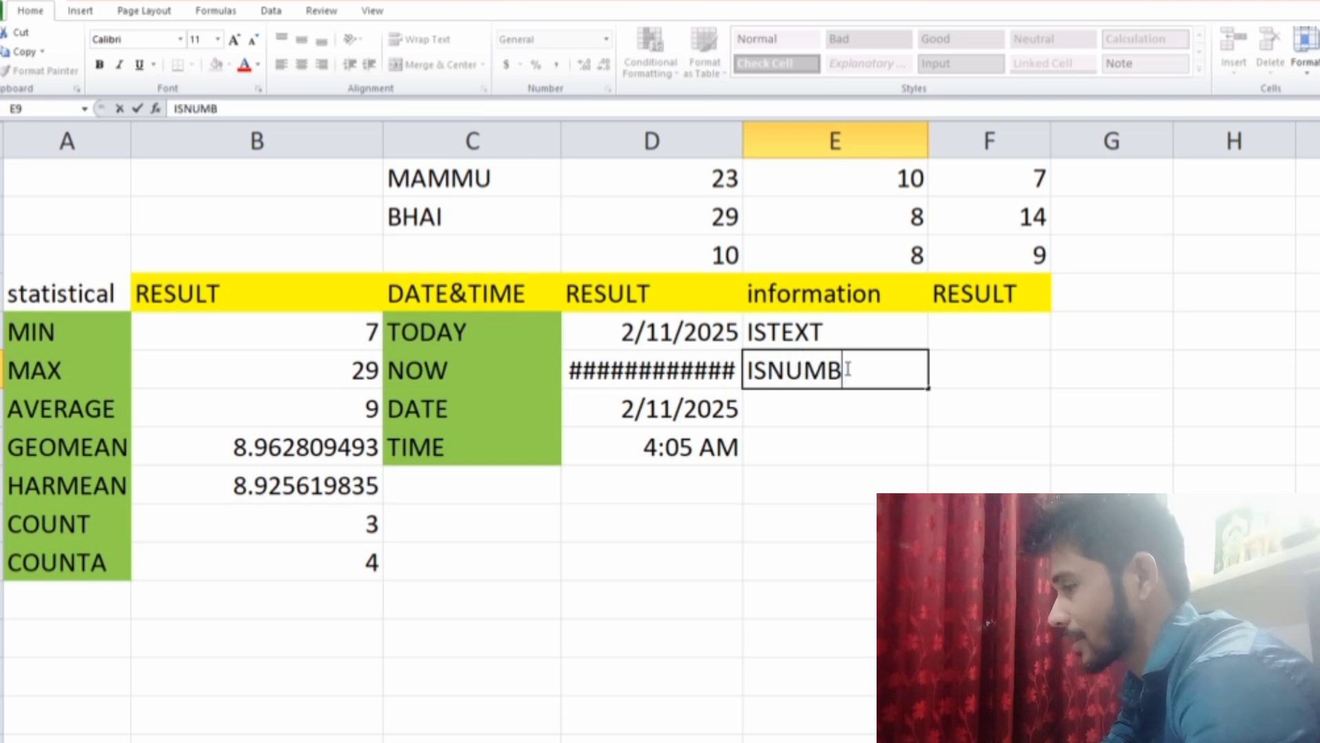
pyautogui.write('ER')
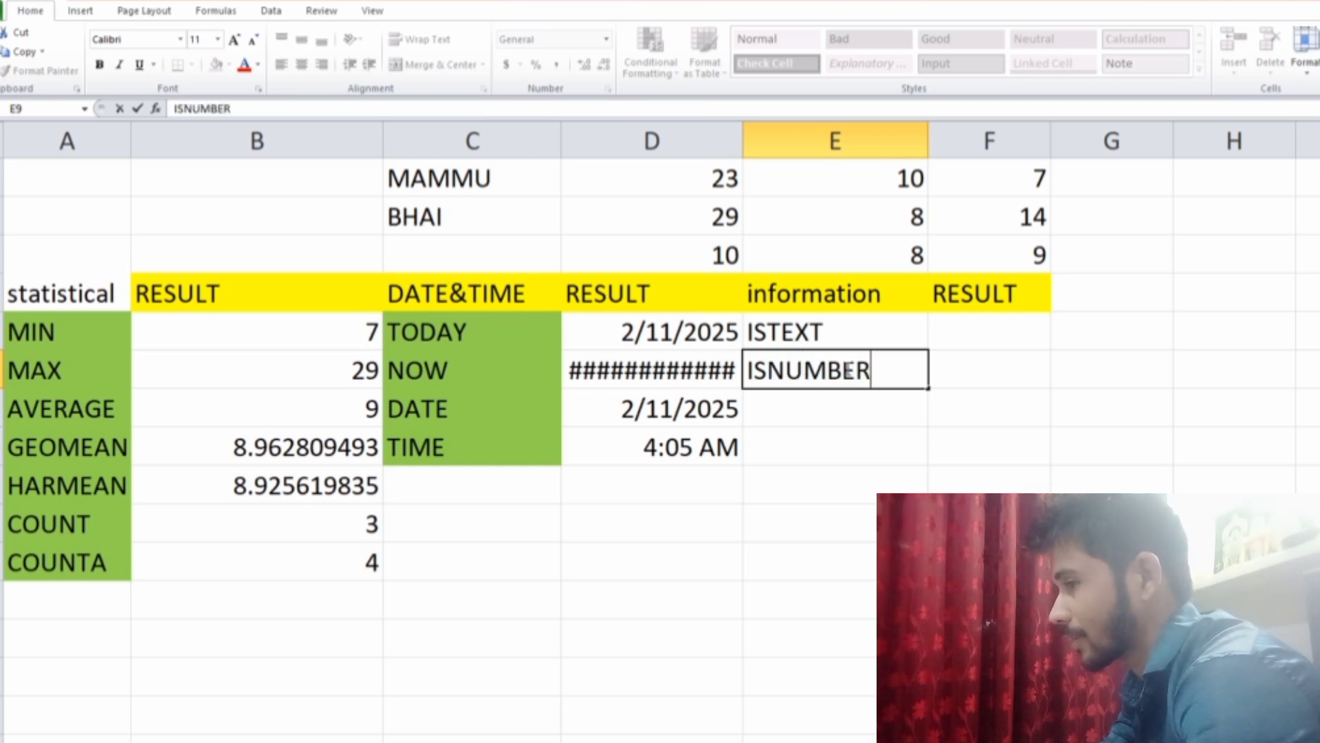
# Enter the labels ISLOGICAL in cell E10 and ISBLANK in cell E11, continuing the information column
pyautogui.click(834, 405)
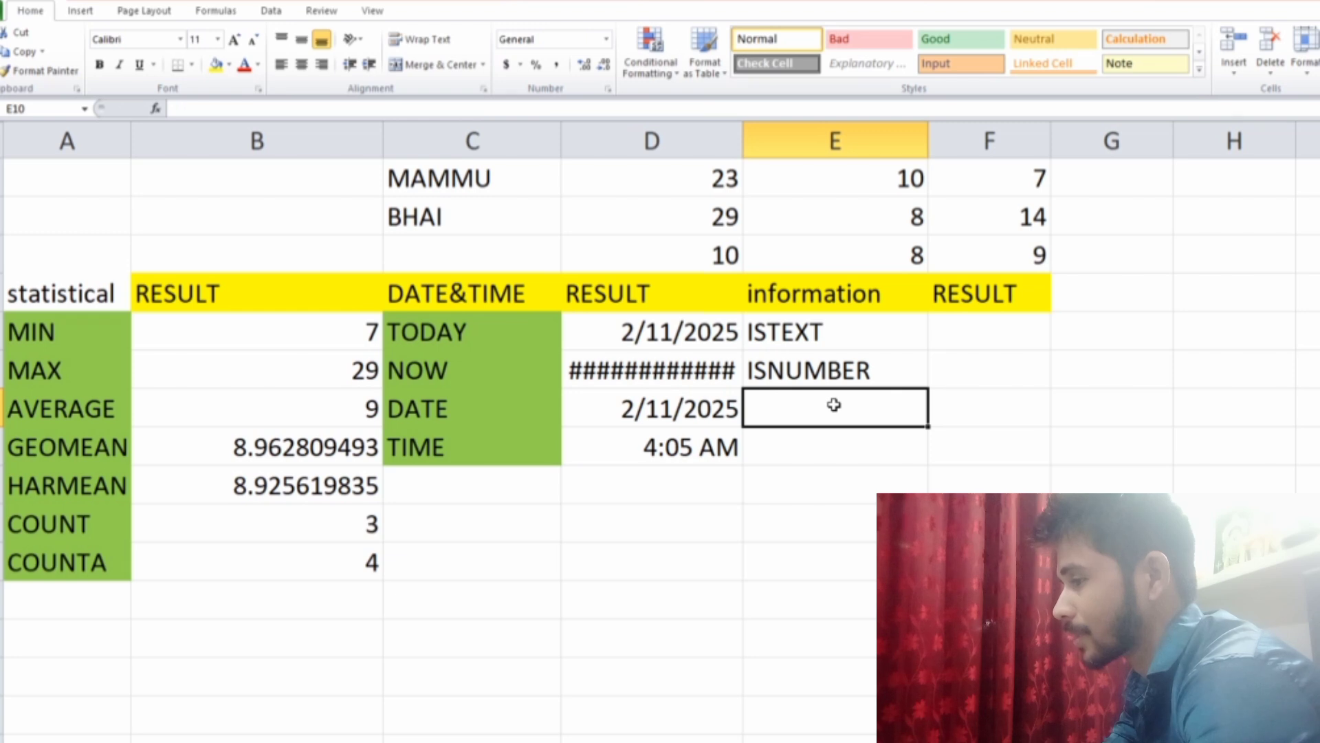
pyautogui.write('IS')
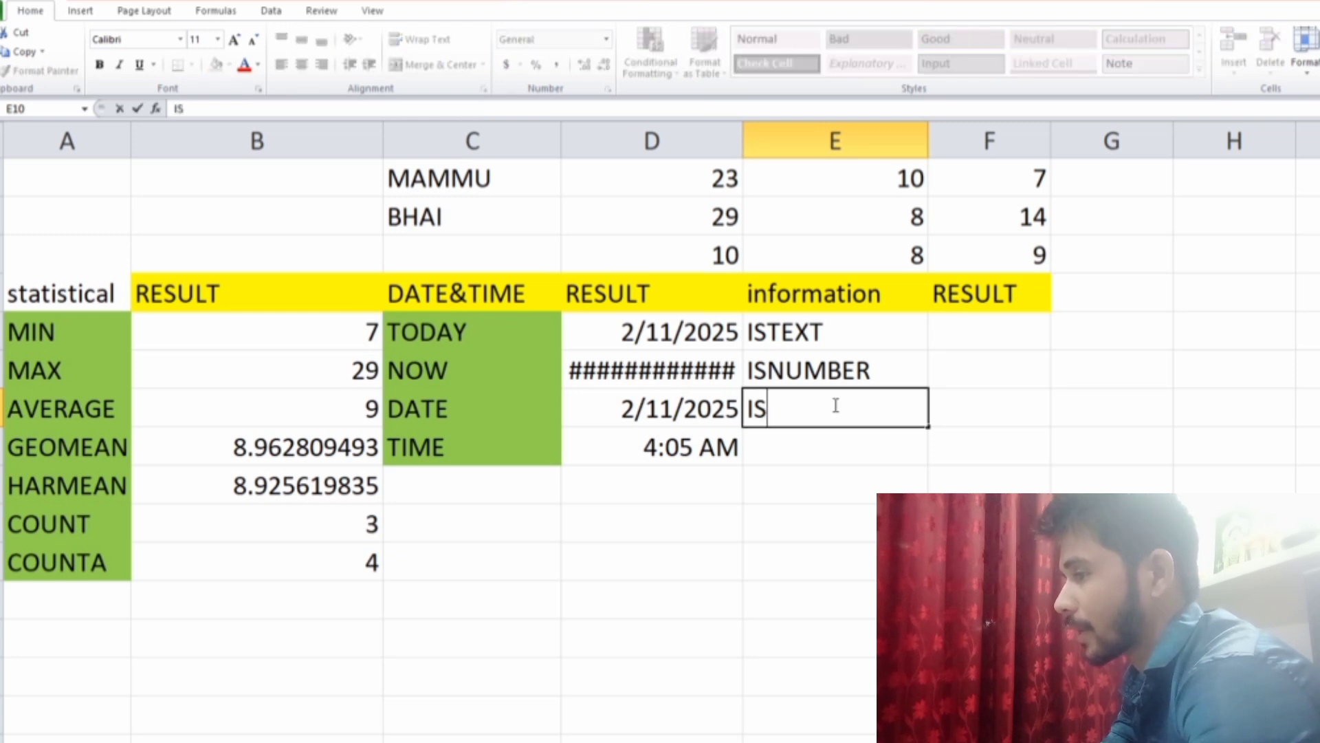
pyautogui.write('LOG')
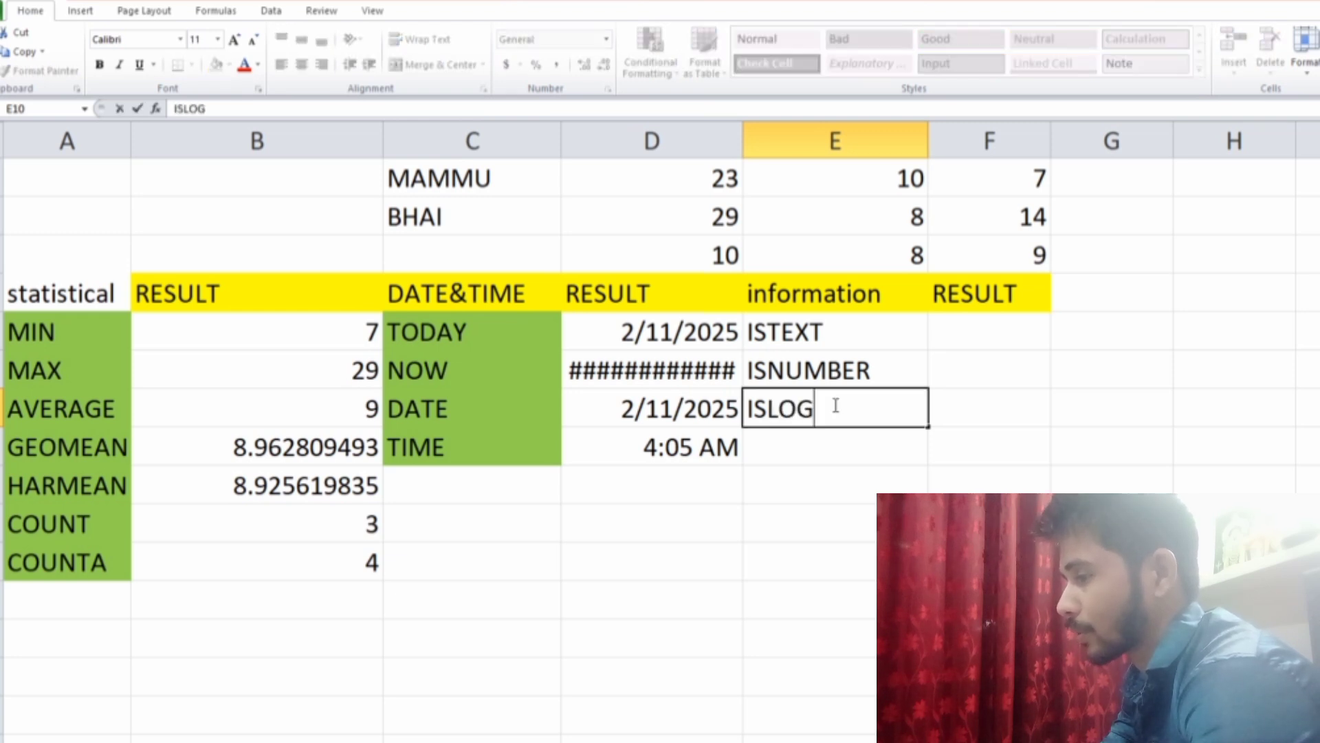
pyautogui.write('ICAL')
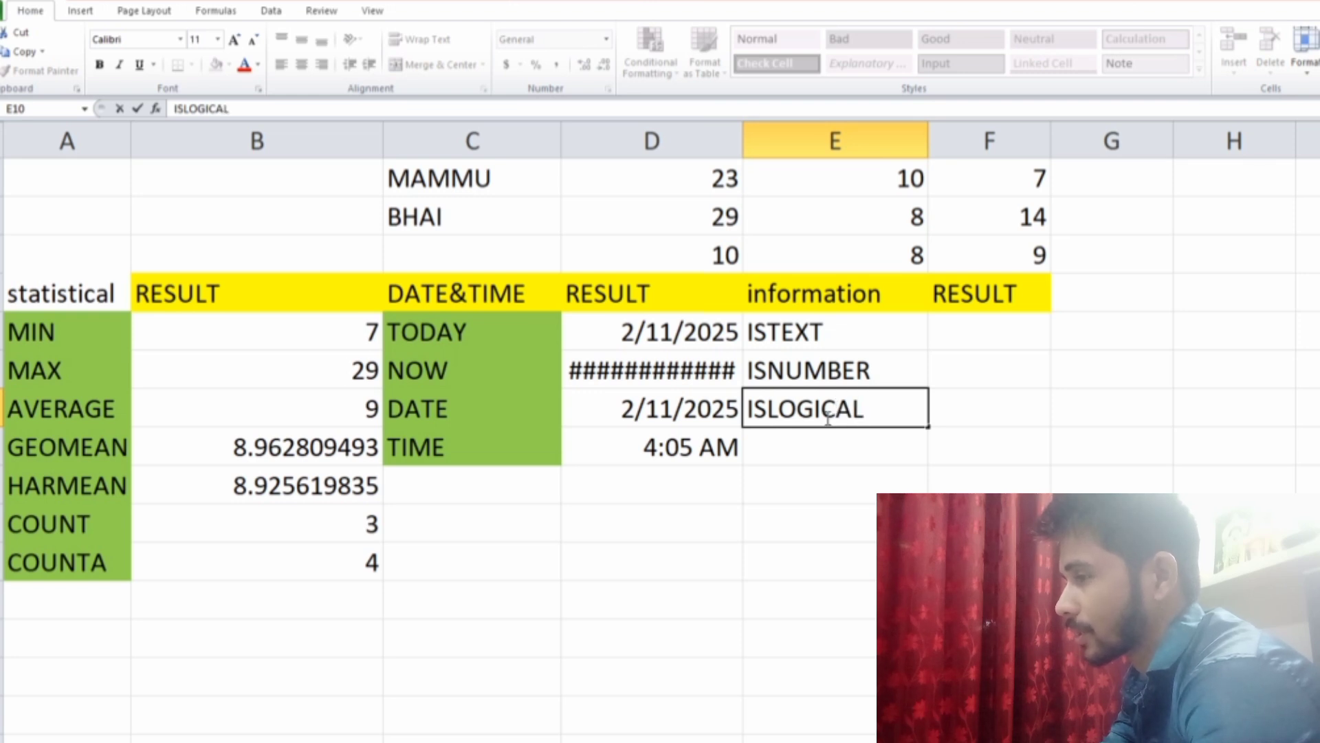
pyautogui.click(815, 440)
pyautogui.write('I')
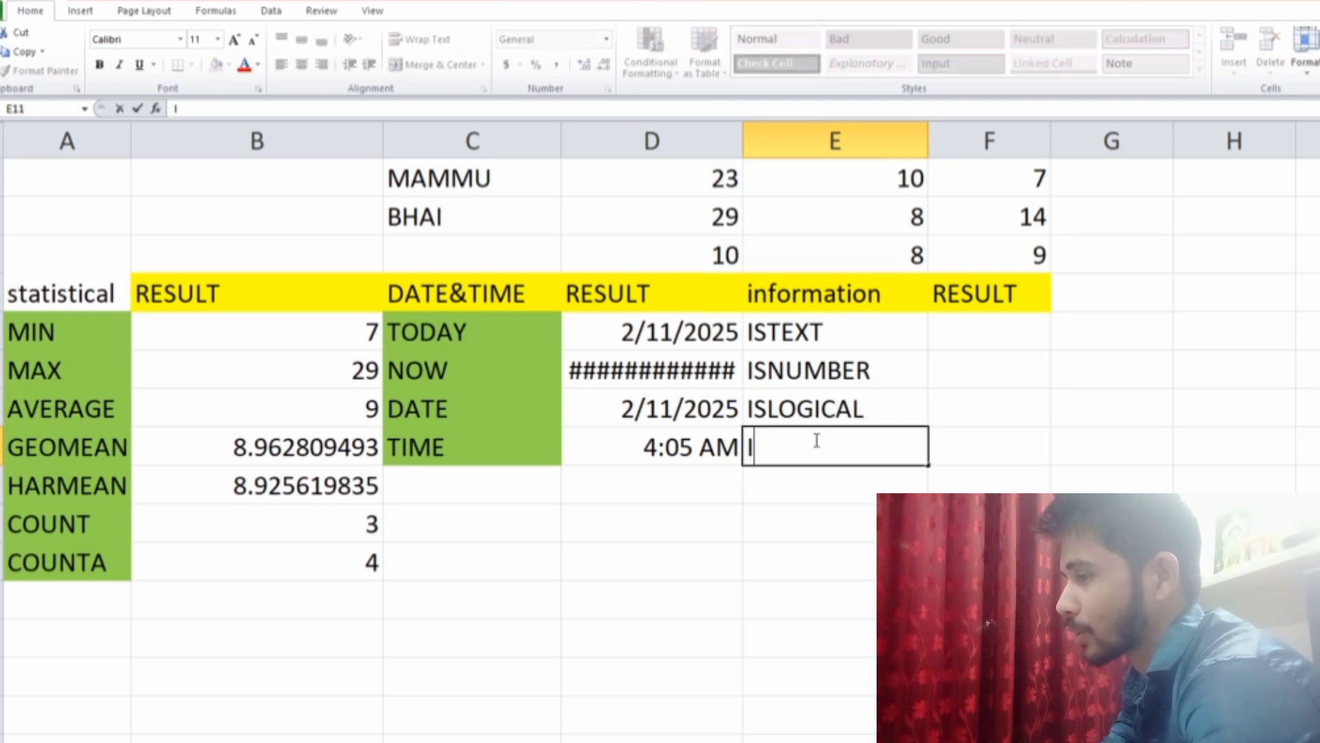
pyautogui.write('SBLAM')
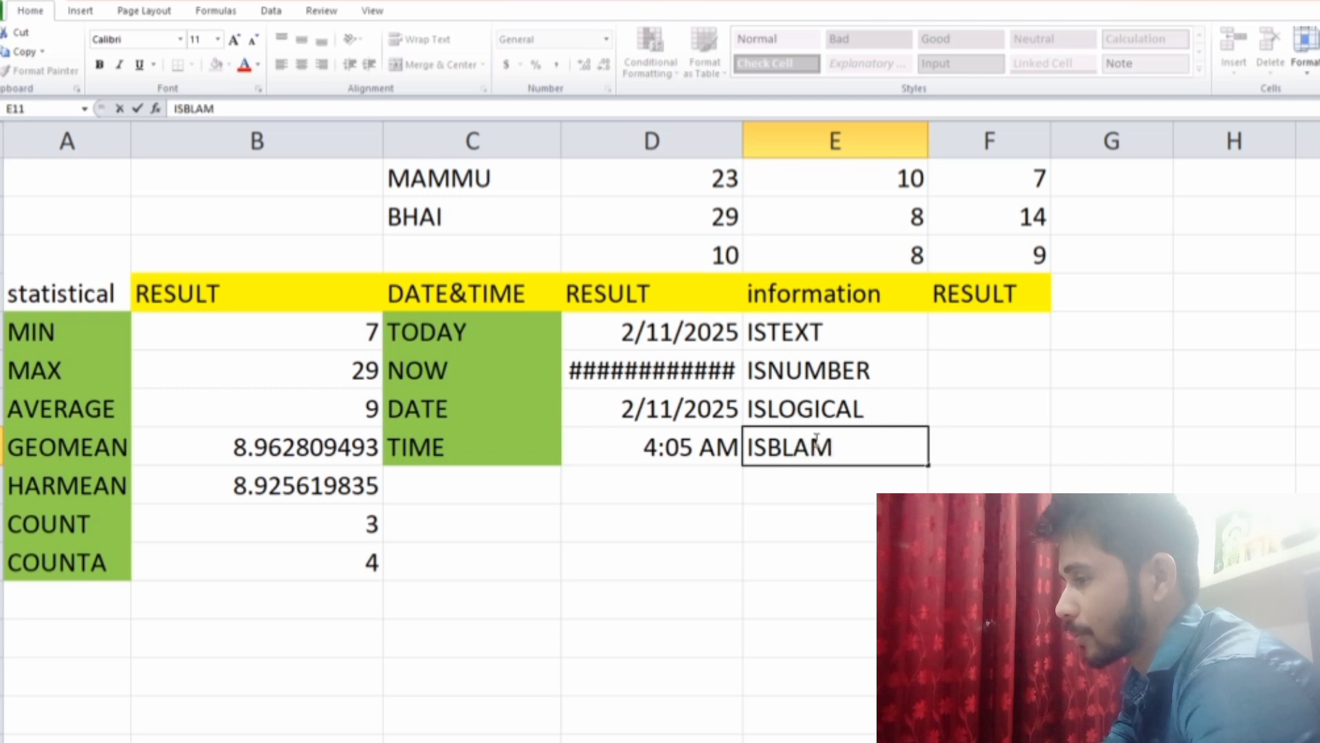
pyautogui.press('BackSpace')
pyautogui.write('NK')
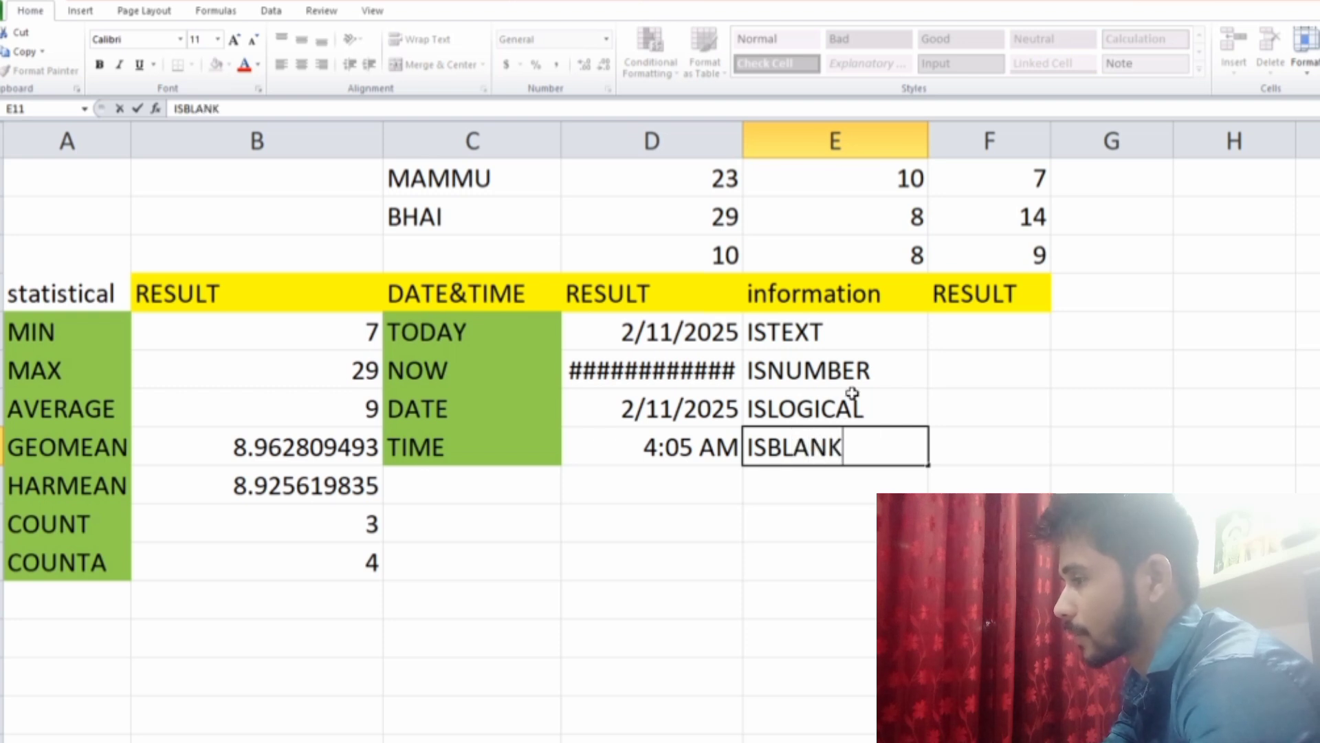
# Fill the information labels in cells E8 to E11 with the standard dark green colour
pyautogui.moveTo(872, 340); pyautogui.dragTo(875, 447)
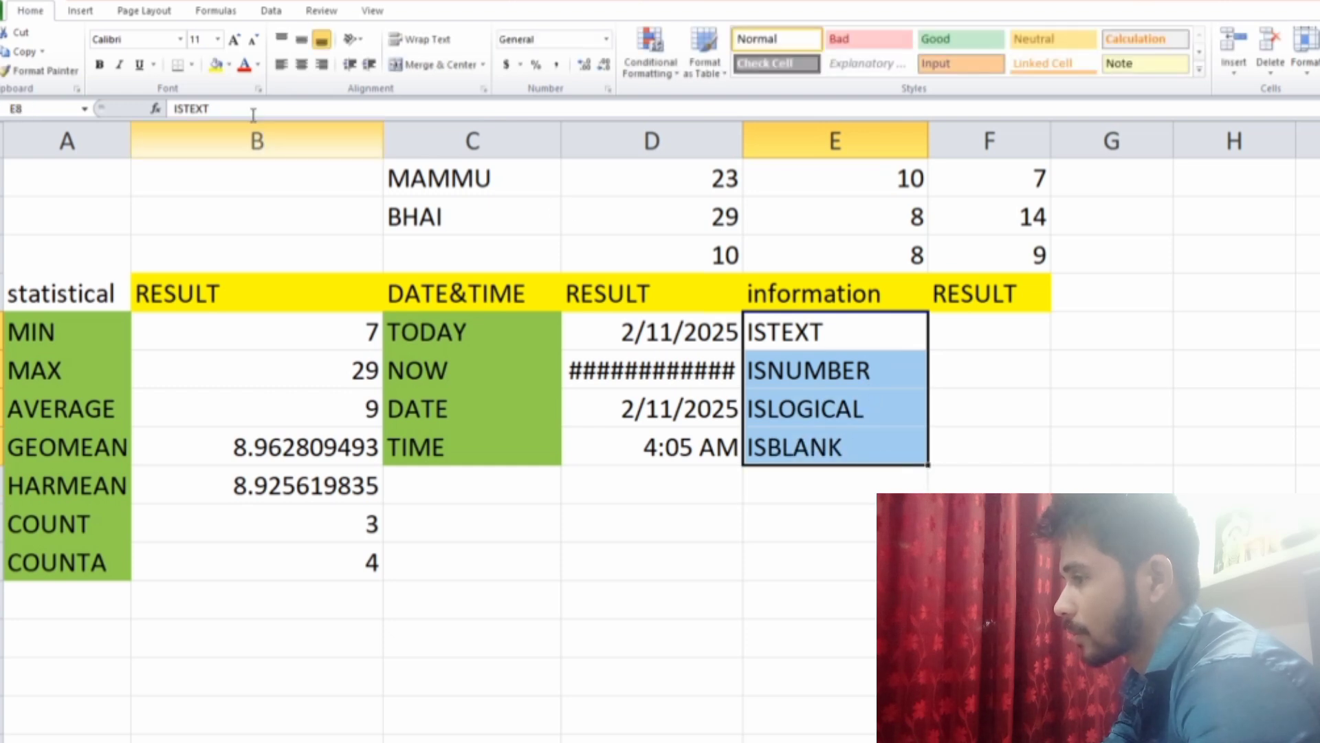
pyautogui.click(229, 65)
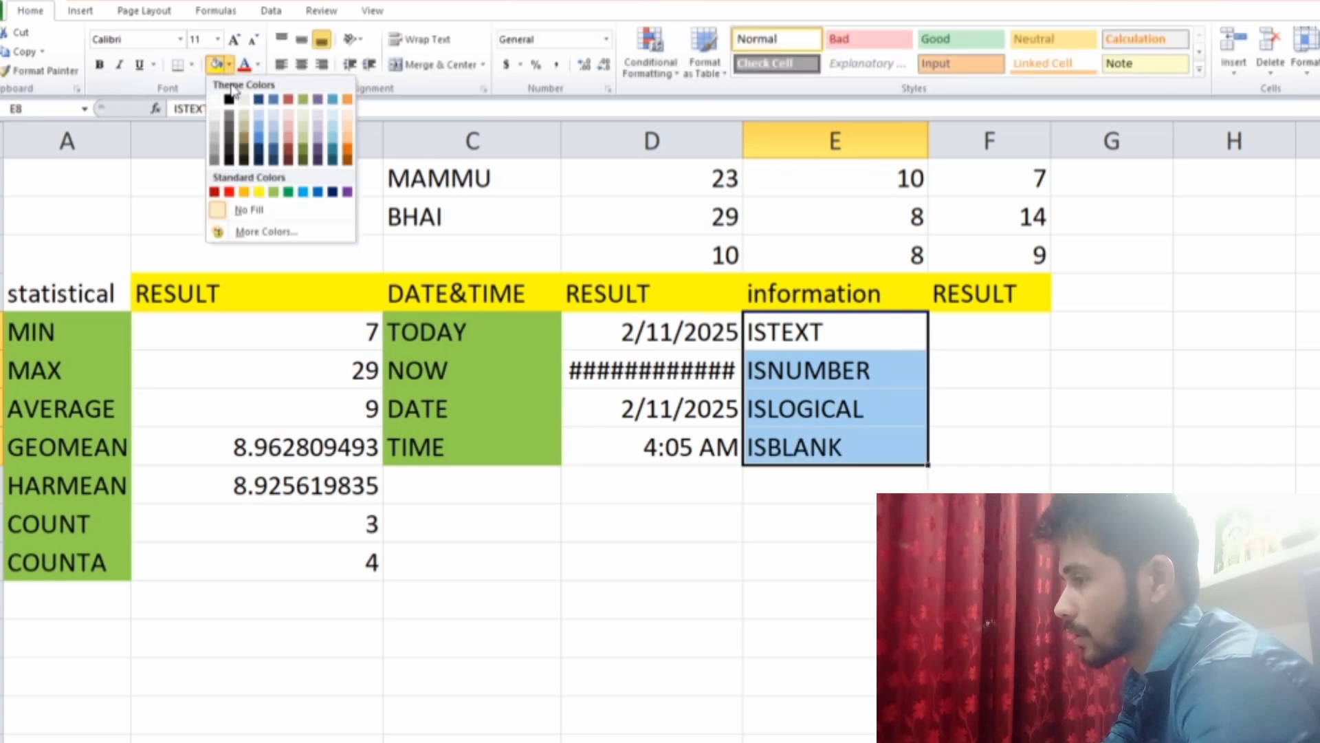
pyautogui.click(289, 192)
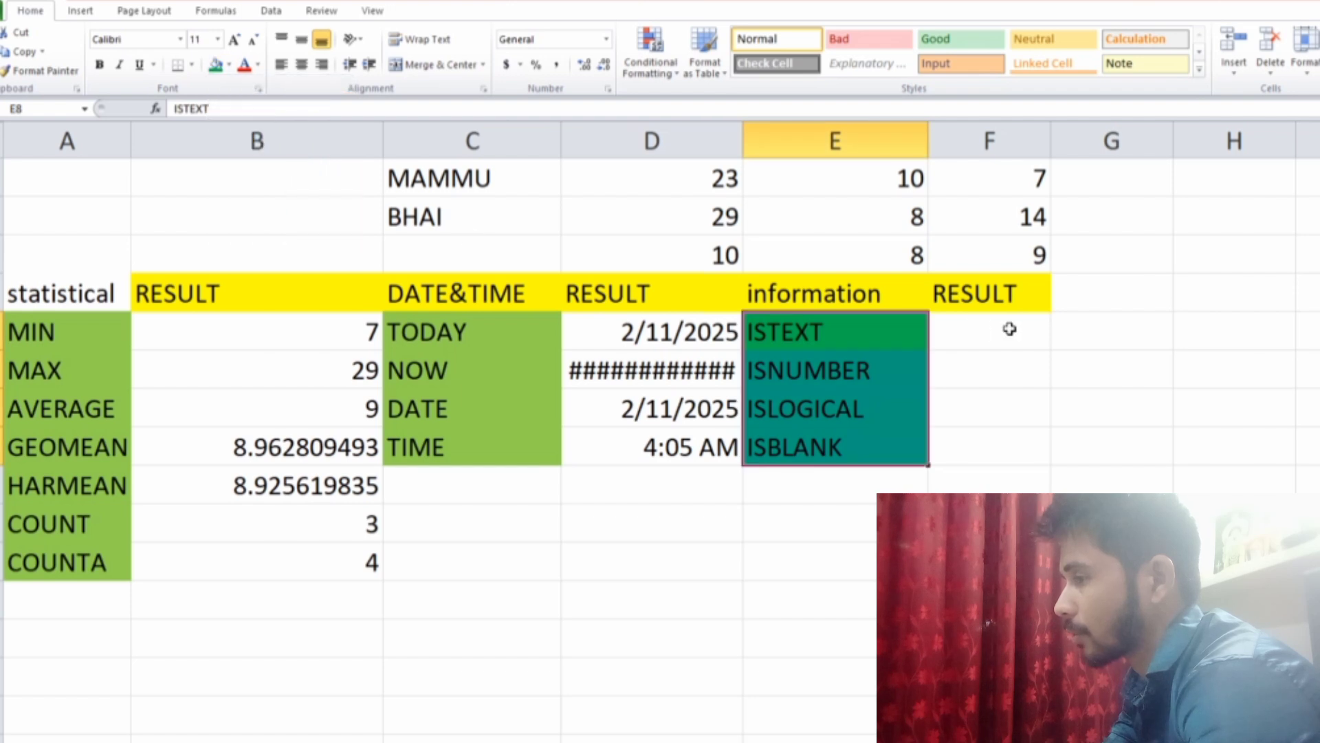
# Enter the formula =ISTEXT(C4) in cell F8, the result cell beside the ISTEXT label
pyautogui.click(907, 341)
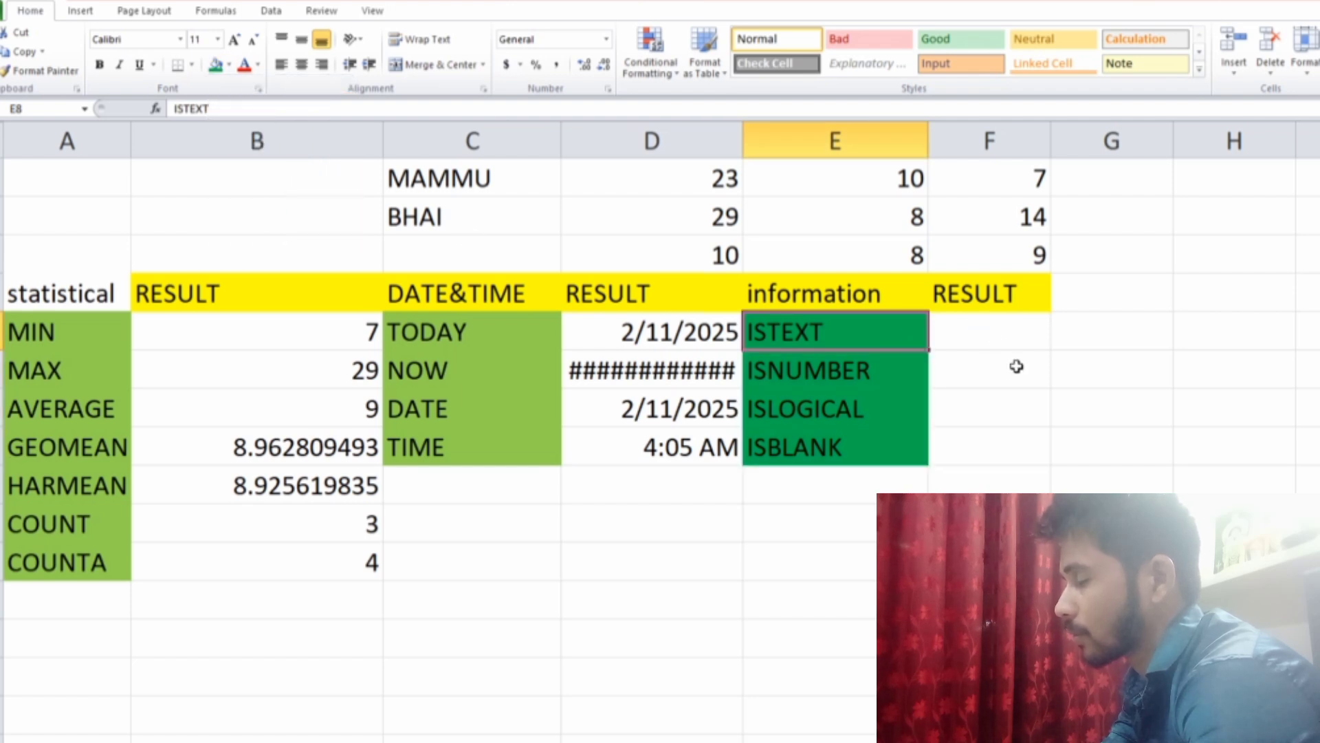
pyautogui.click(988, 342)
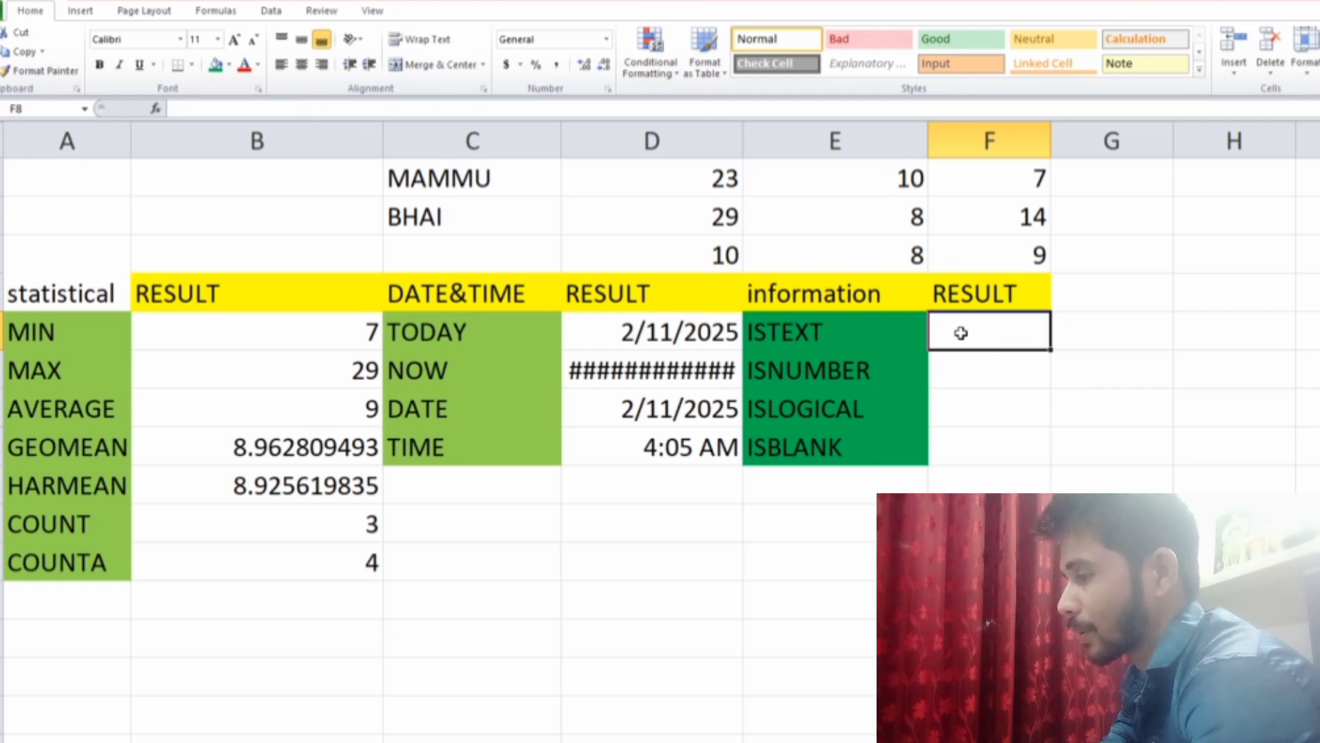
pyautogui.write('=')
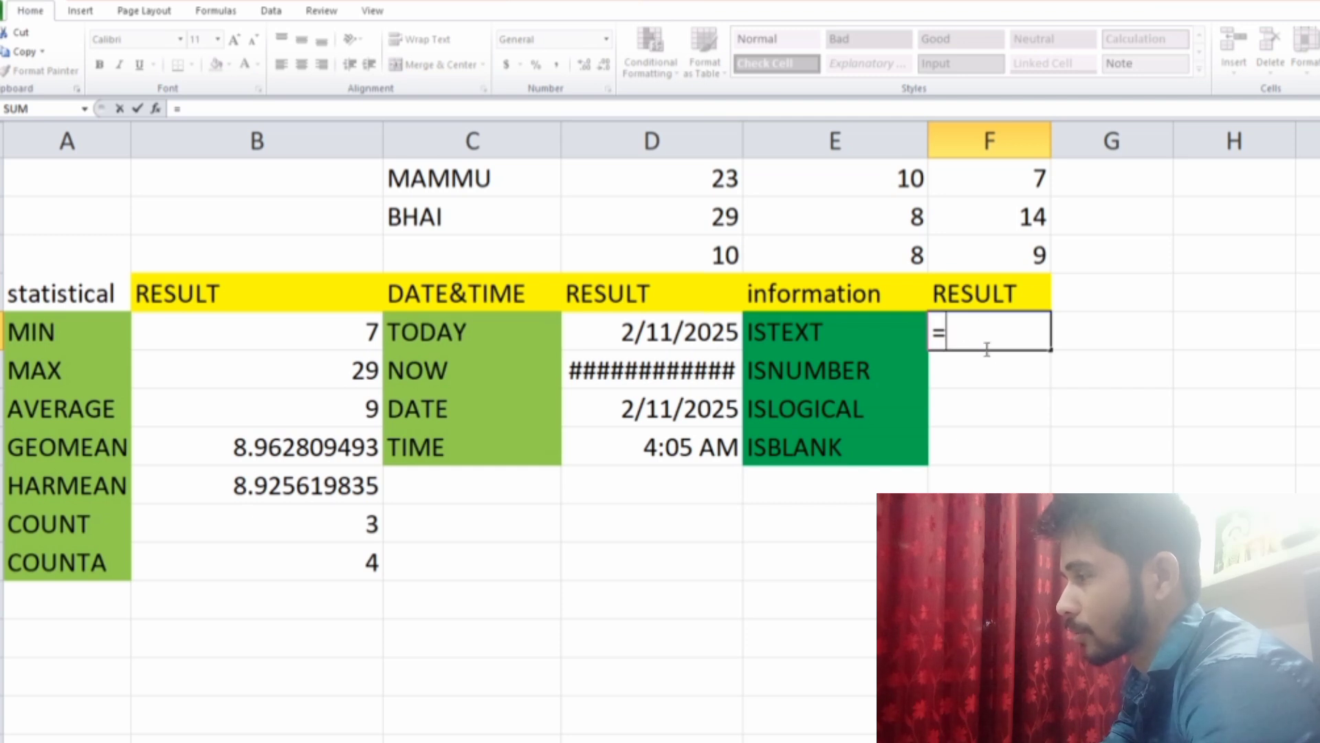
pyautogui.write('TE')
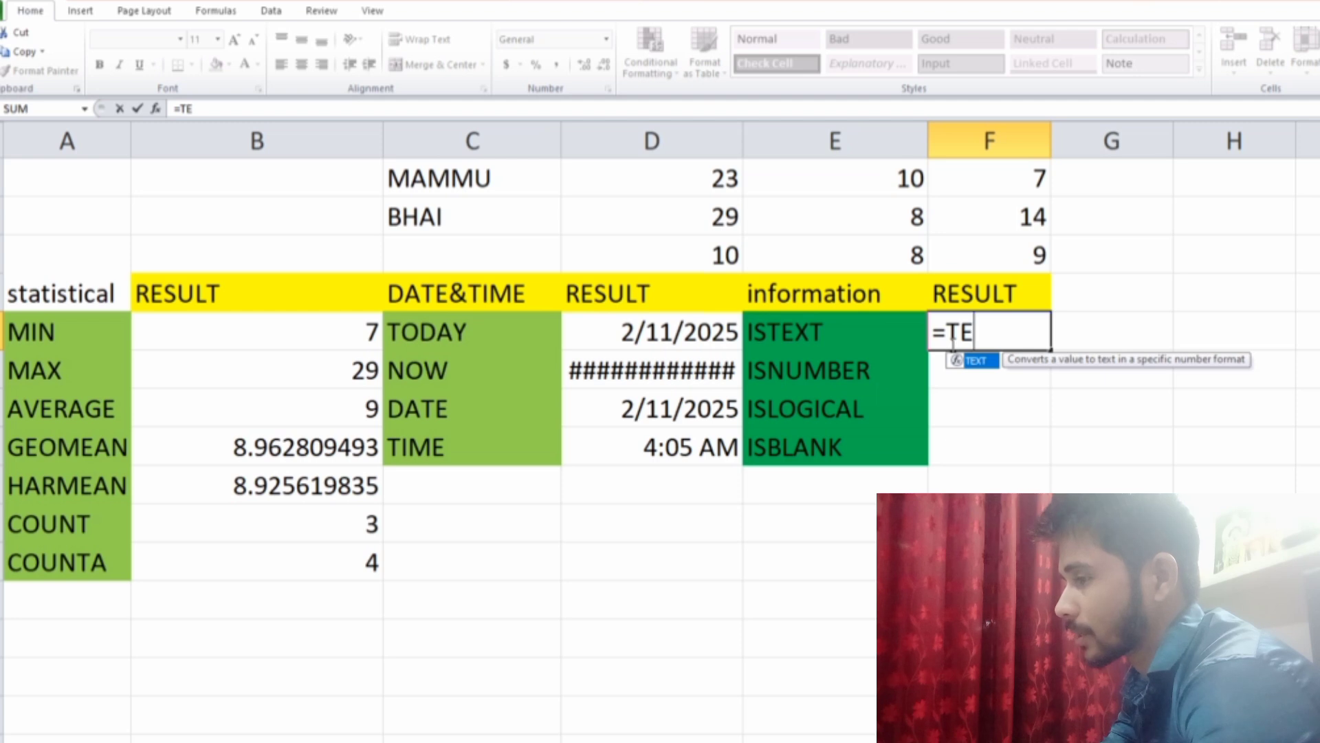
pyautogui.press('BackSpace')
pyautogui.press('BackSpace')
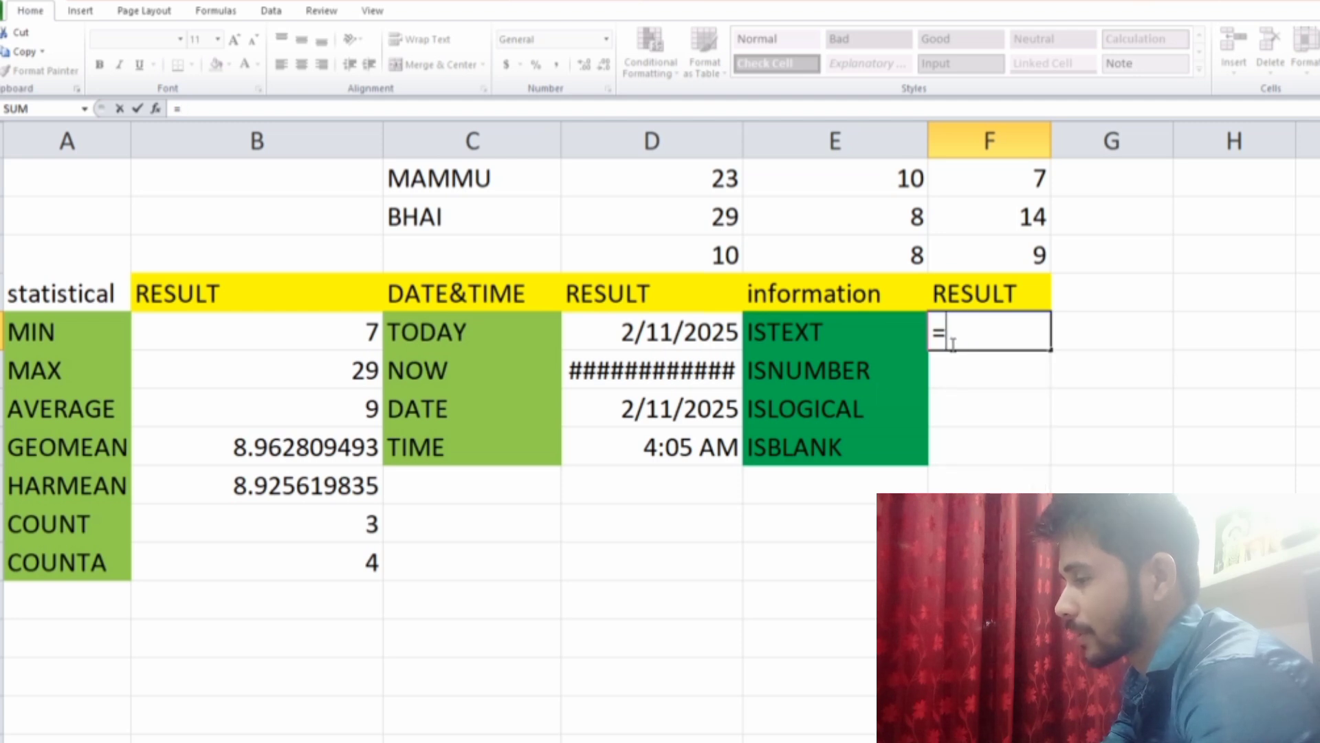
pyautogui.write('IST')
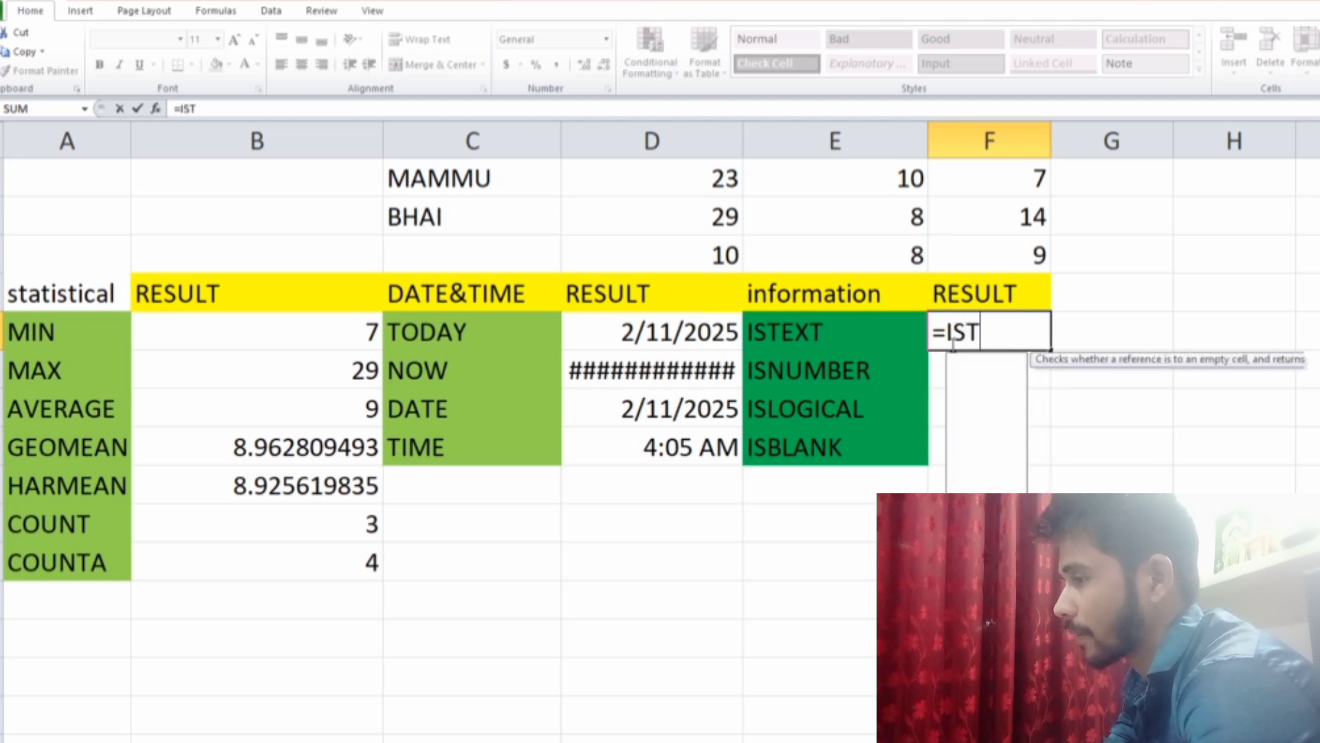
pyautogui.write('EXT')
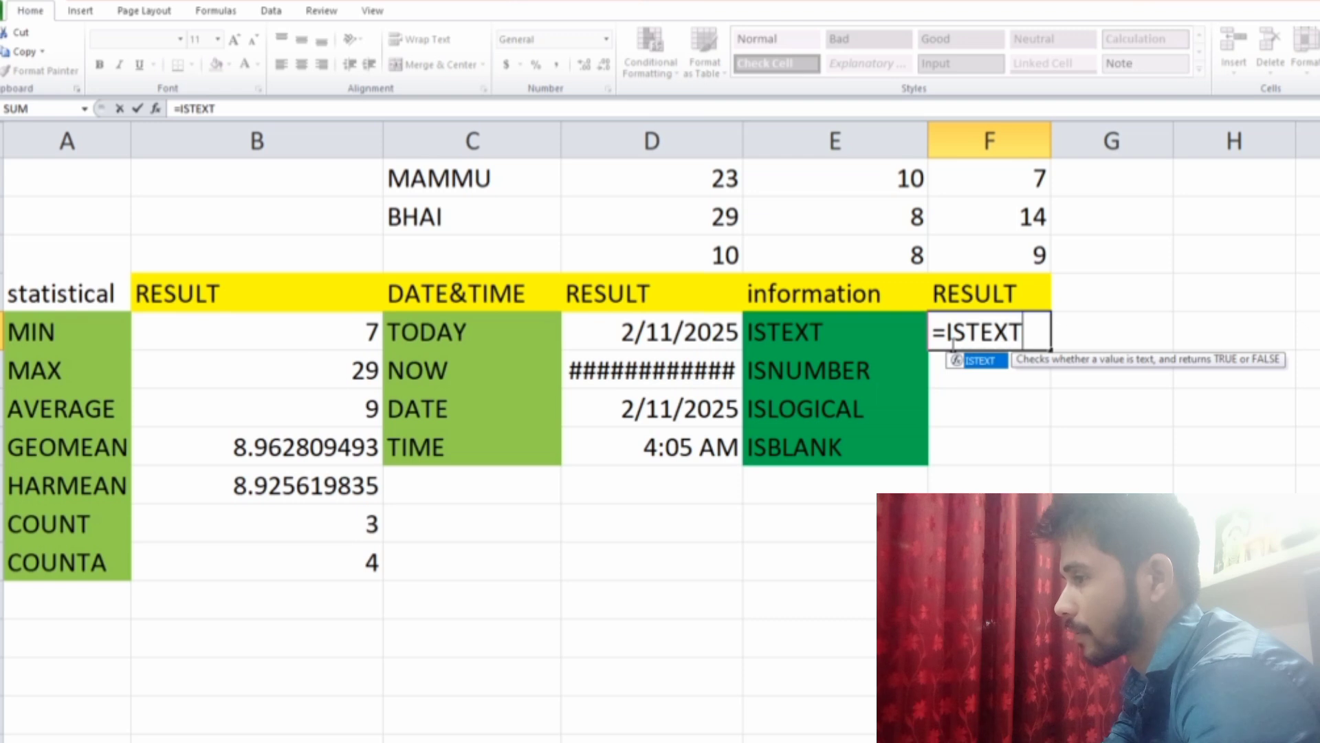
pyautogui.write('(')
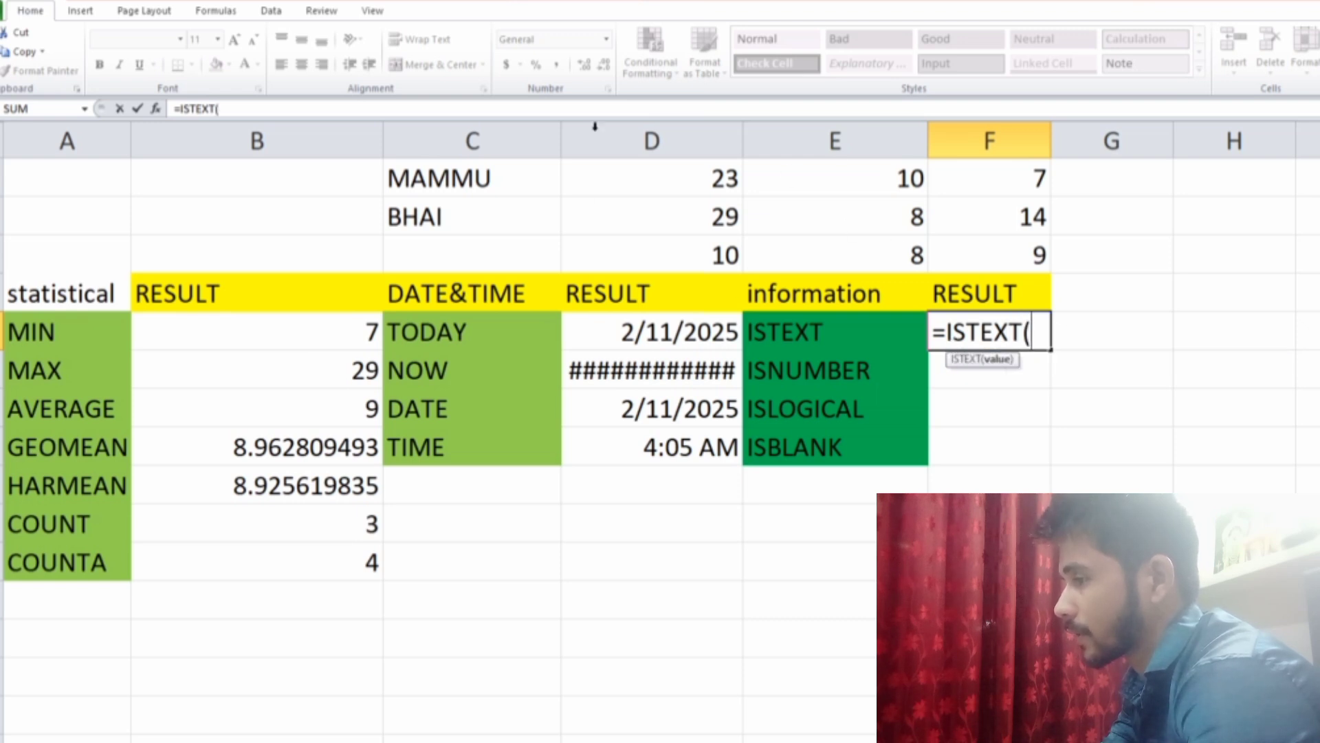
pyautogui.click(437, 182)
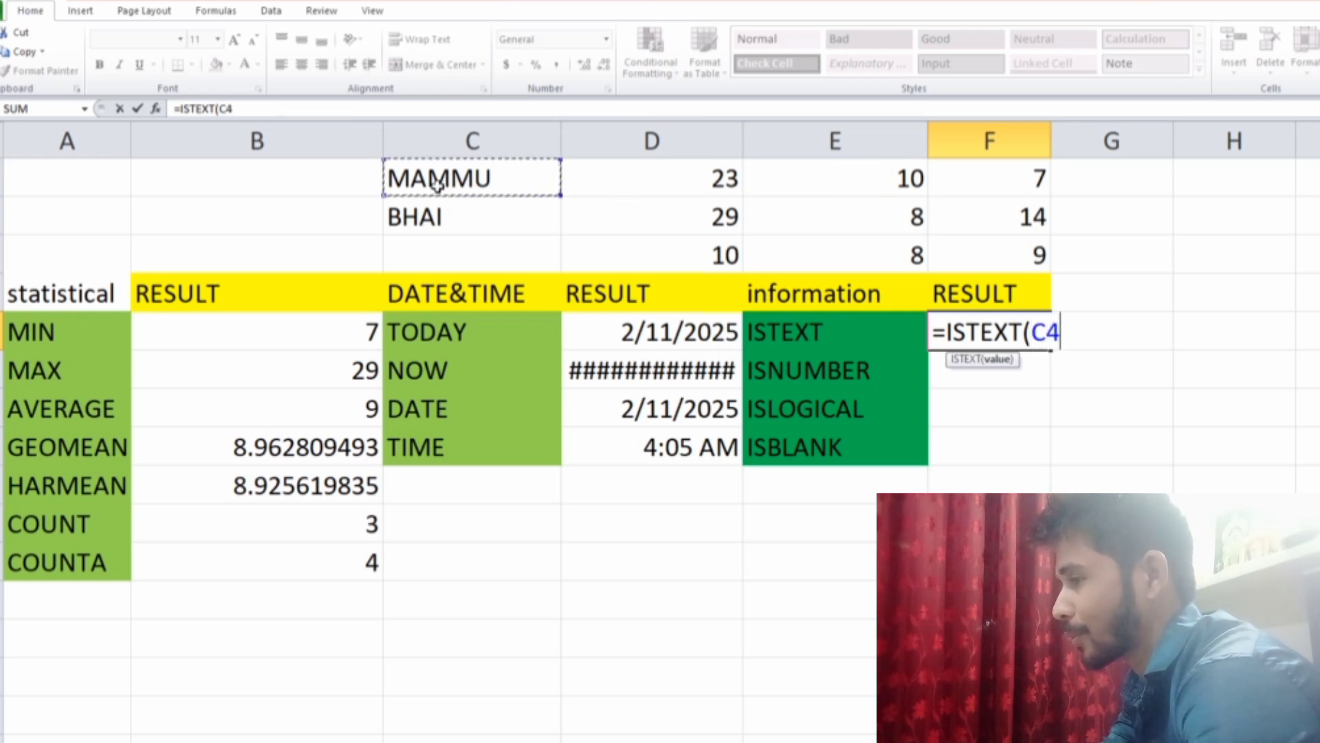
pyautogui.write(')')
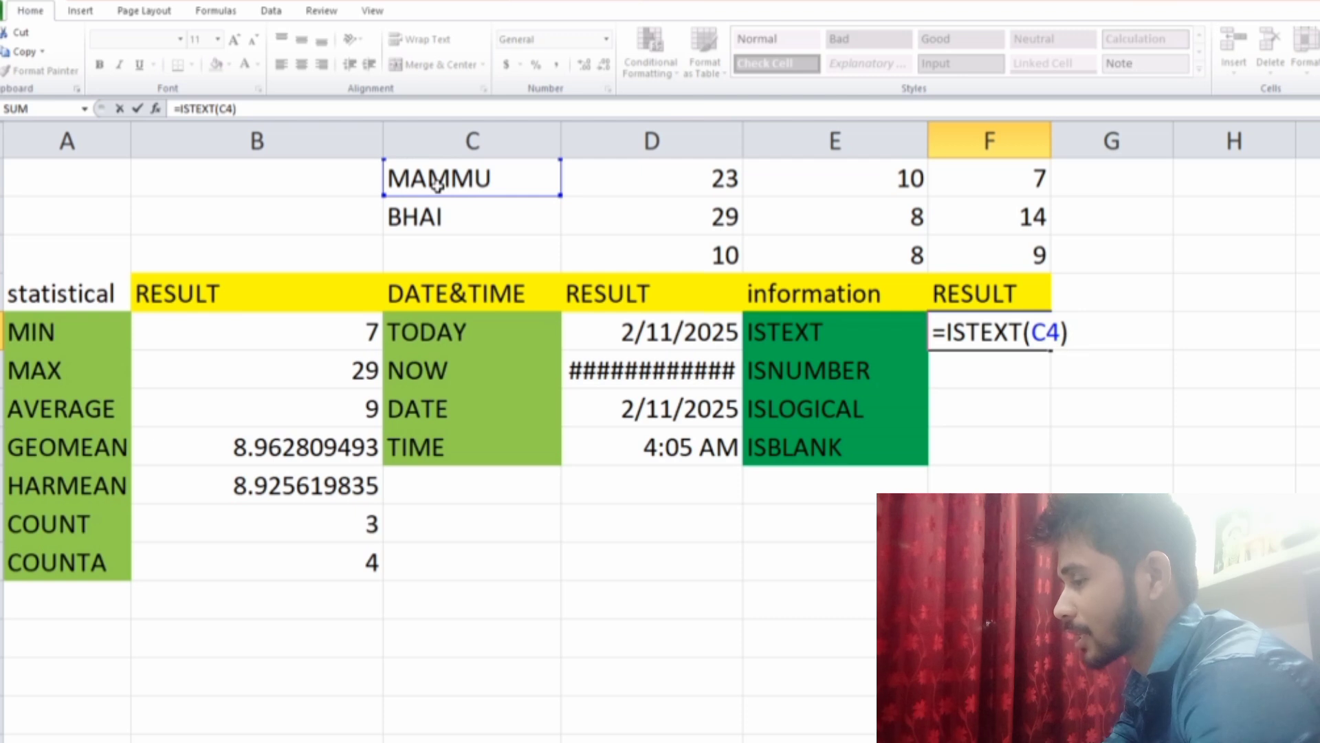
pyautogui.press('Return')
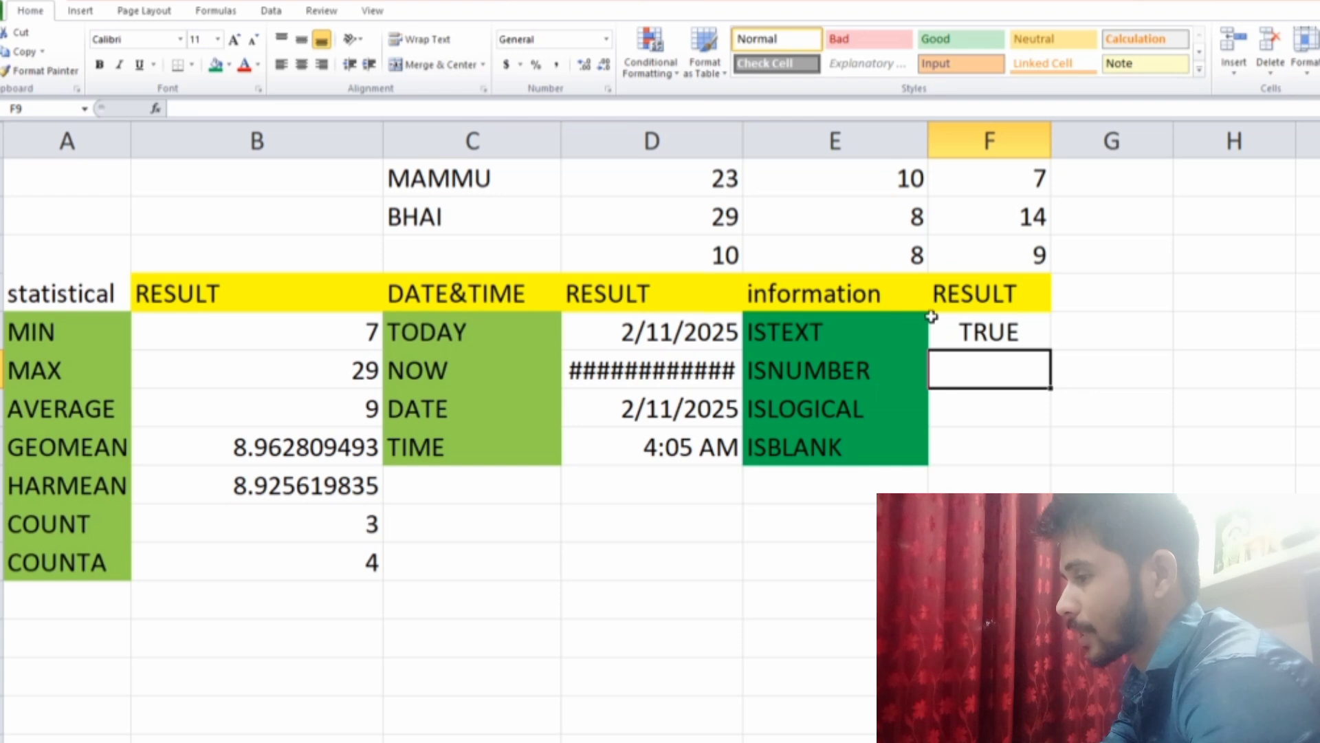
# Replace the formula in cell F8 with =ISTEXT(D4) to test a numeric cell instead of a text cell
pyautogui.click(990, 327)
pyautogui.press('Delete')
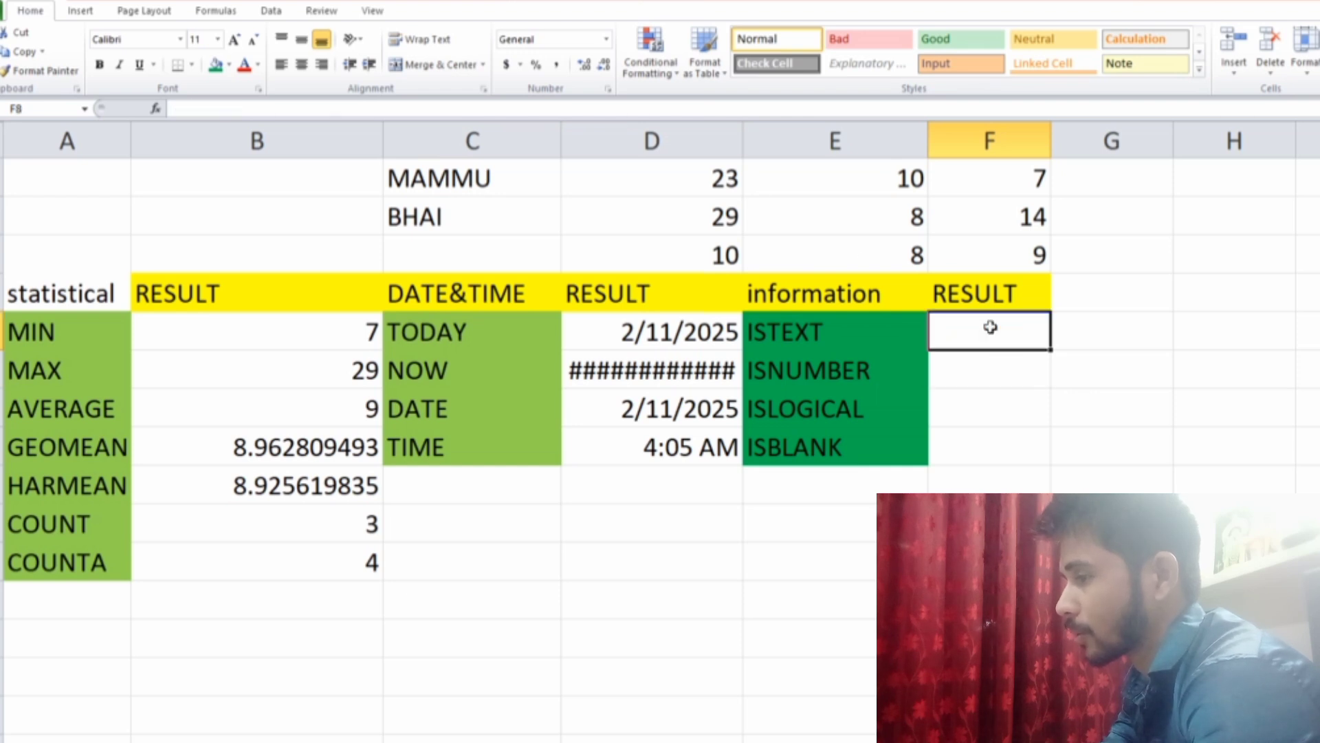
pyautogui.write('=')
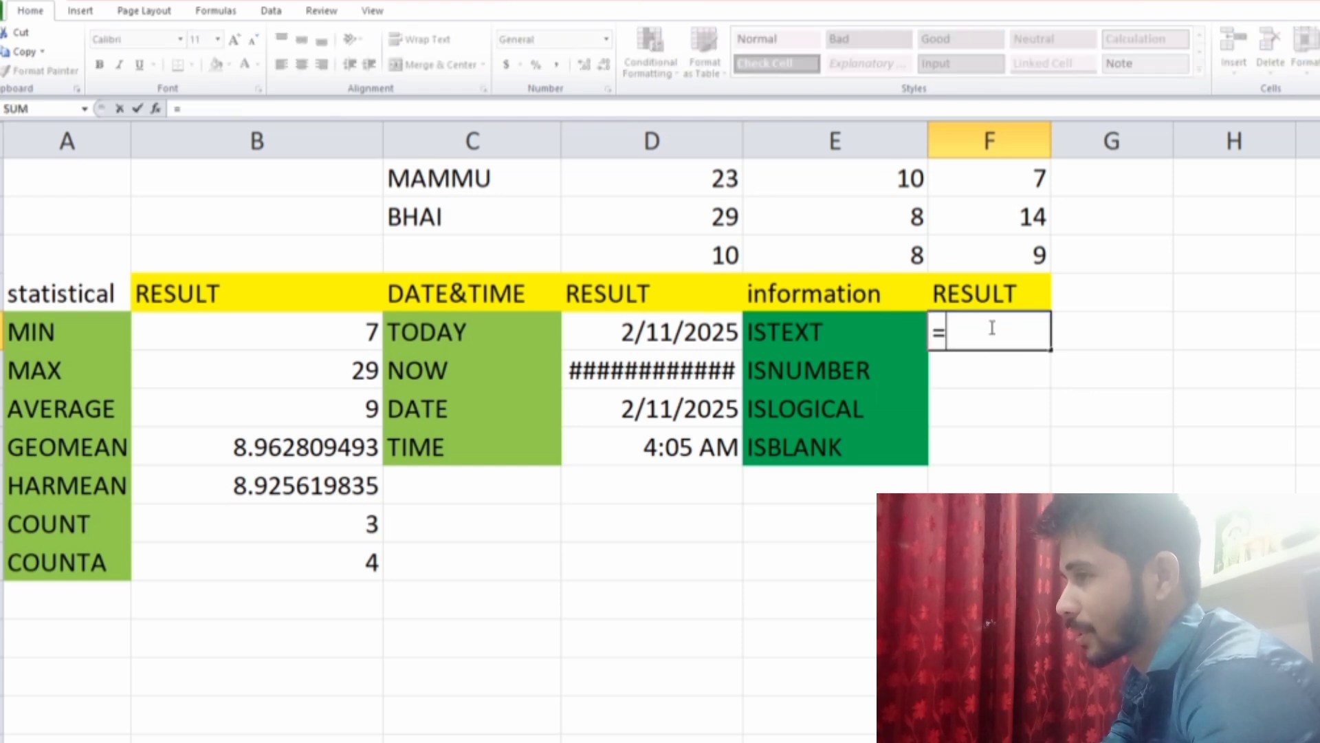
pyautogui.write('IS')
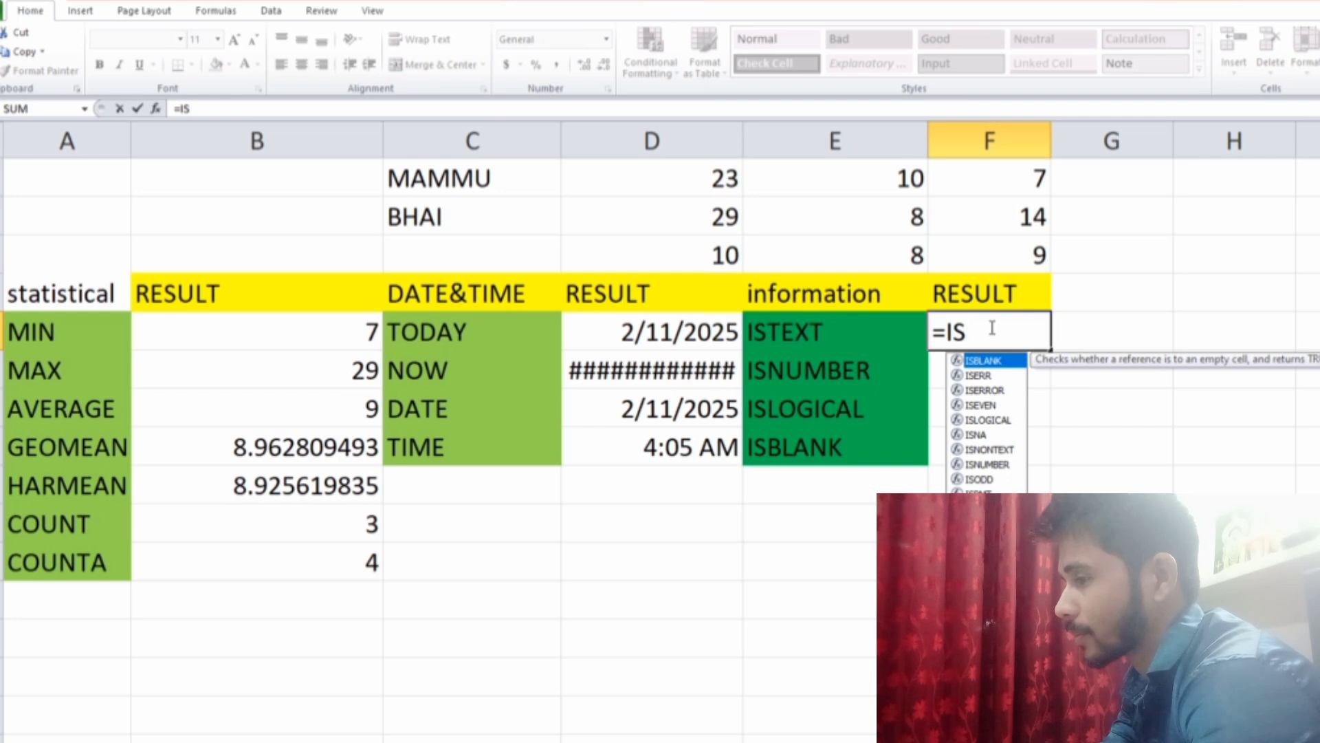
pyautogui.write('TE')
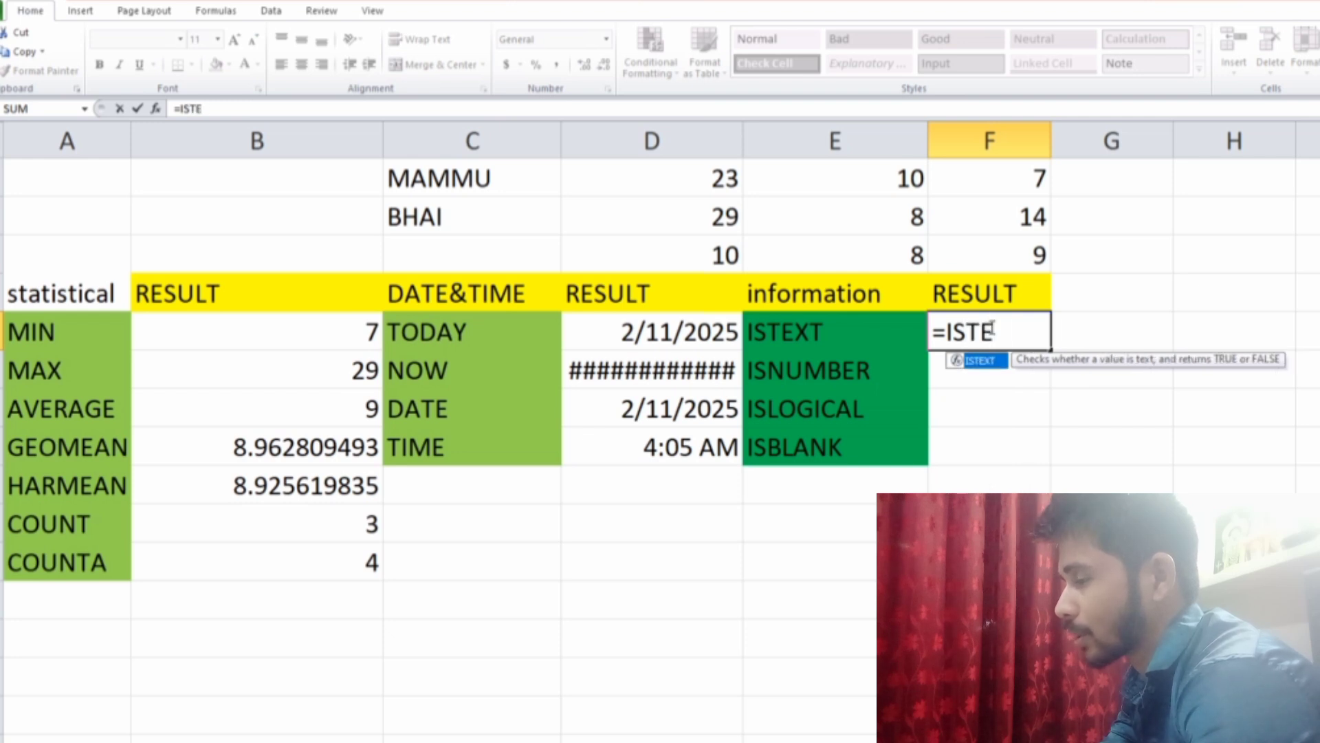
pyautogui.write('XT')
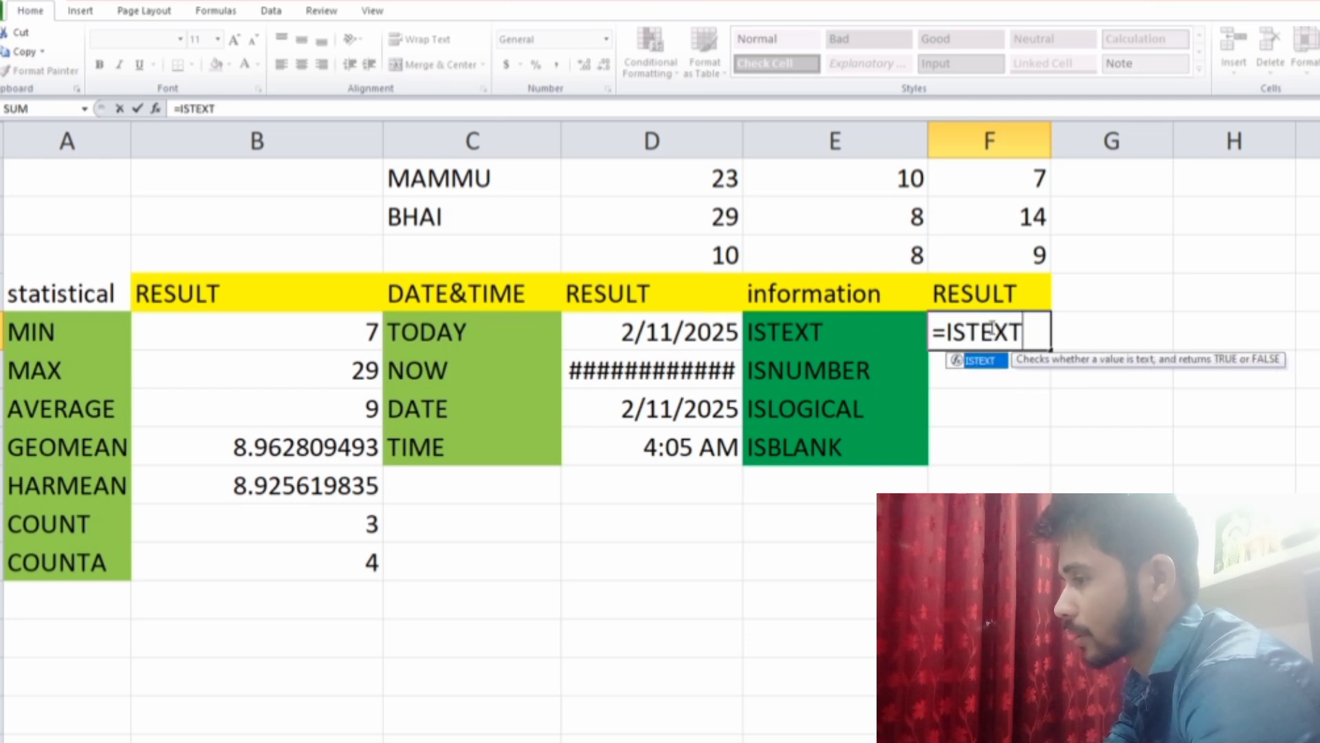
pyautogui.write('(')
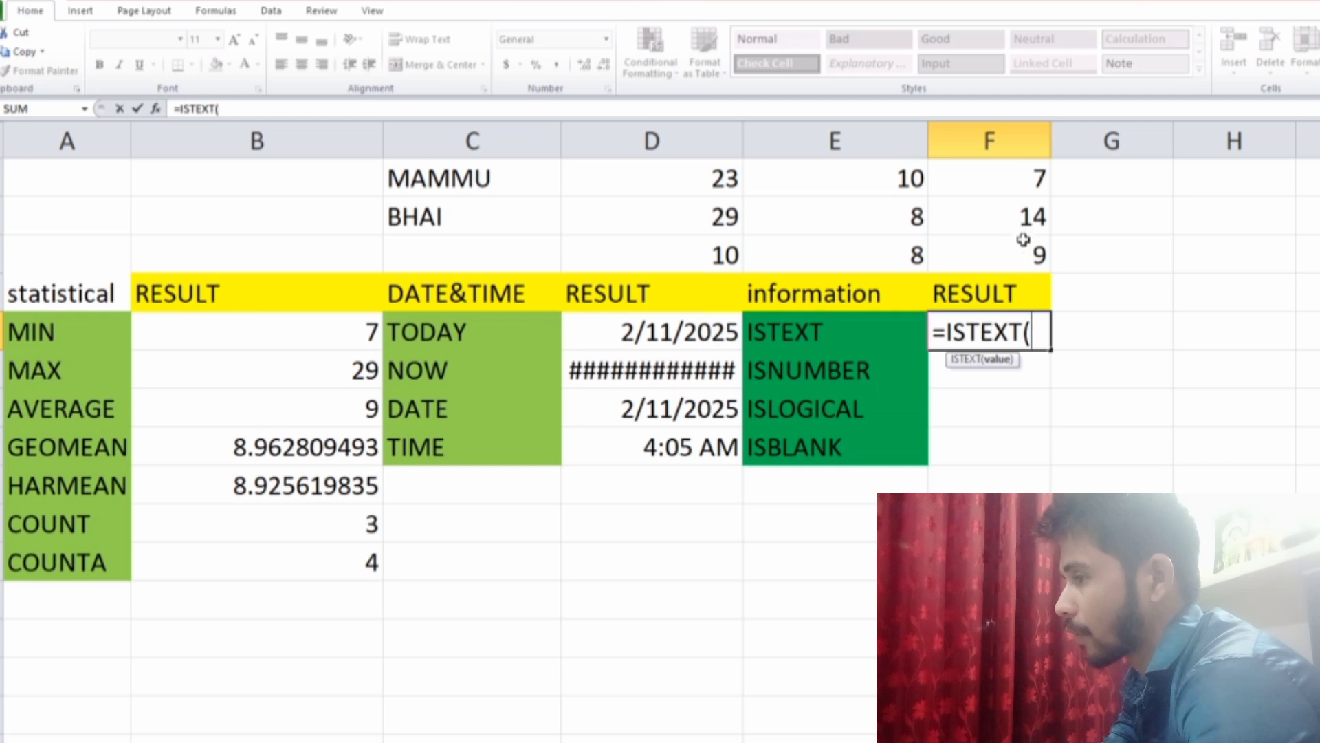
pyautogui.click(720, 185)
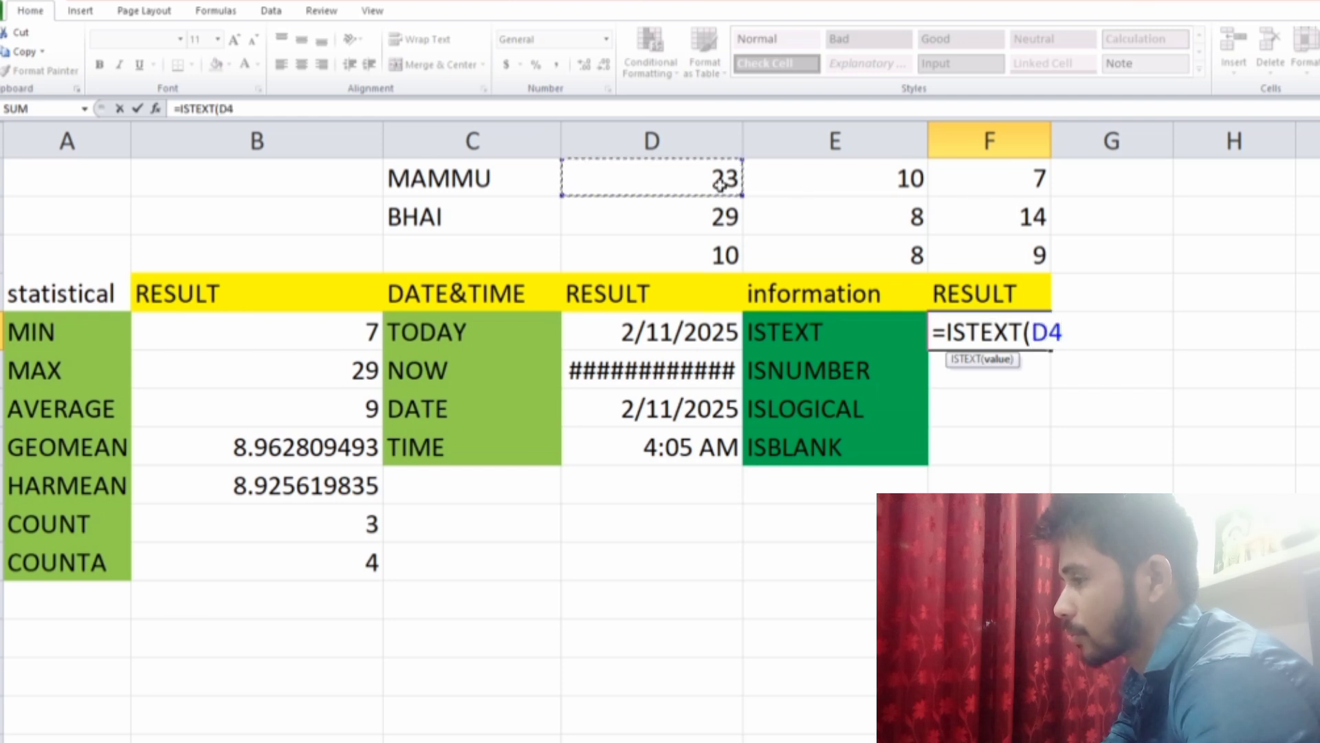
pyautogui.write(')')
pyautogui.press('Return')
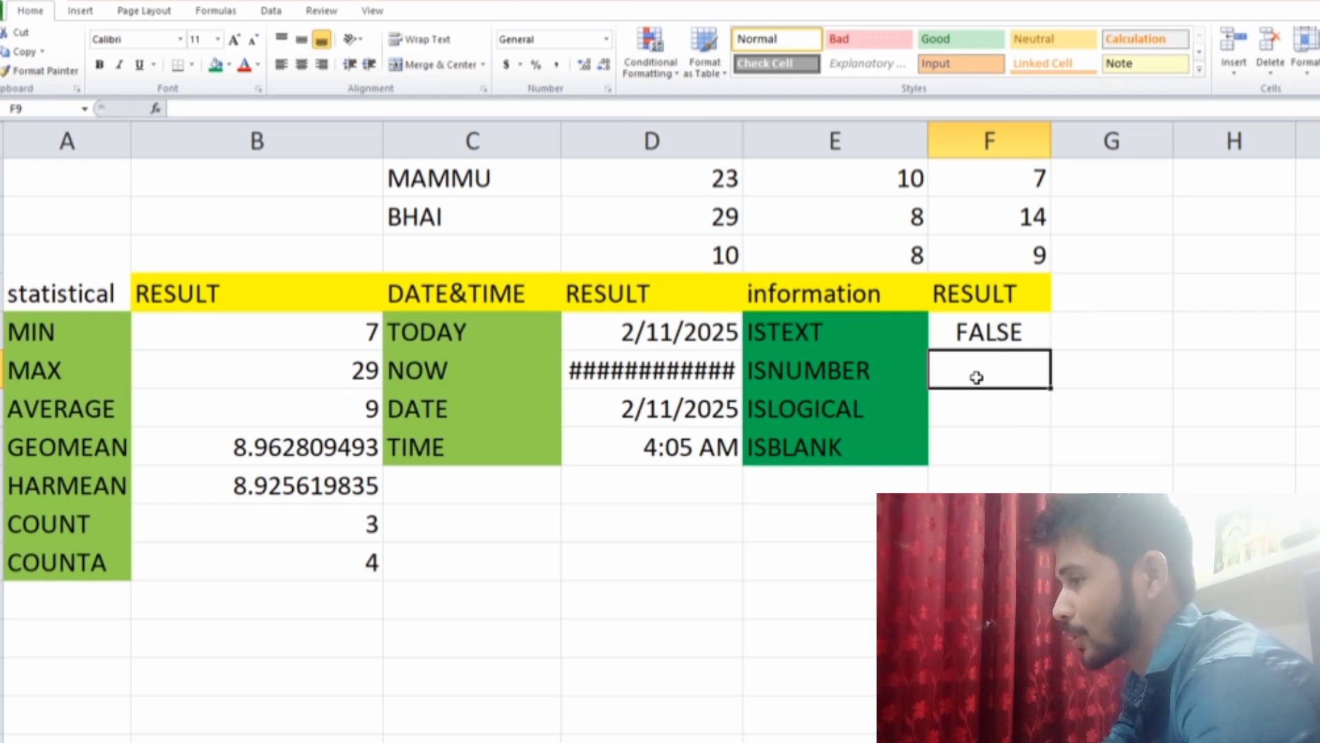
# Enter the formula =ISNUMBER(D4) in cell F9, the result cell beside the ISNUMBER label
pyautogui.write('=')
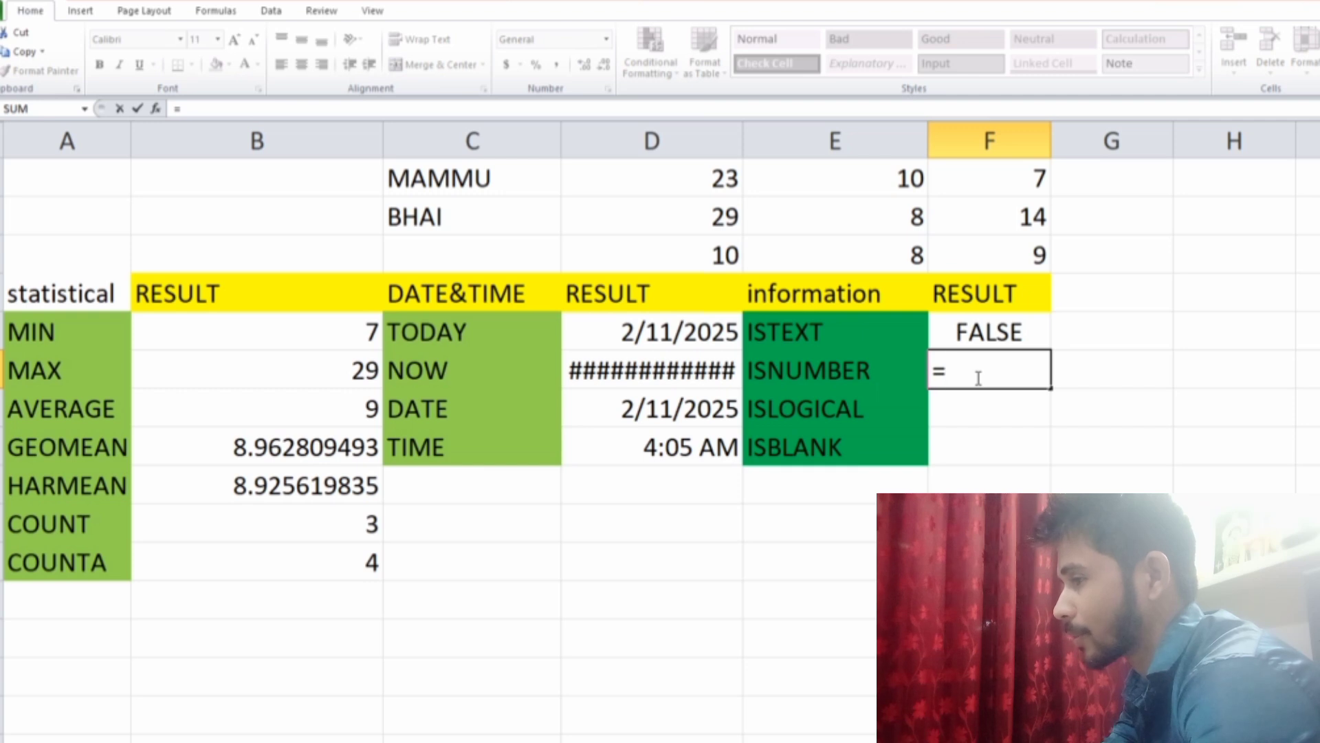
pyautogui.write('ISN')
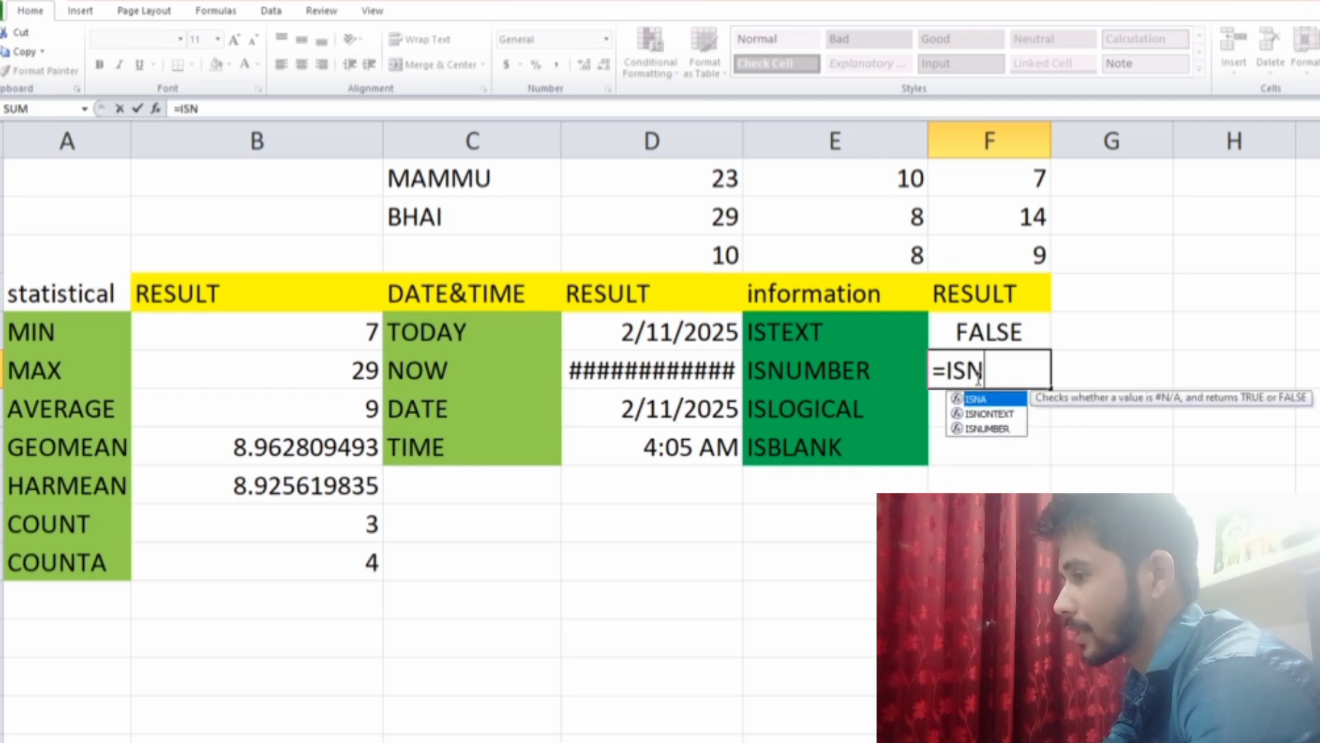
pyautogui.write('UMBER')
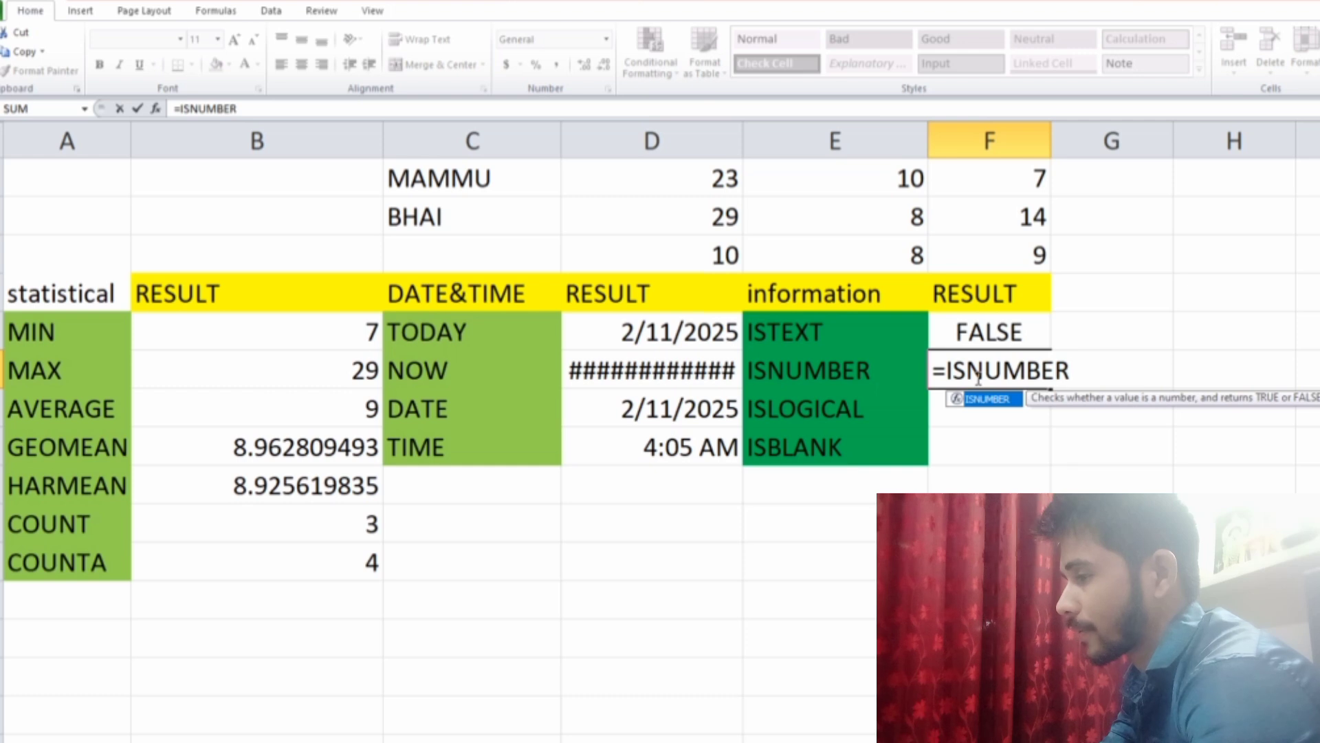
pyautogui.write('(')
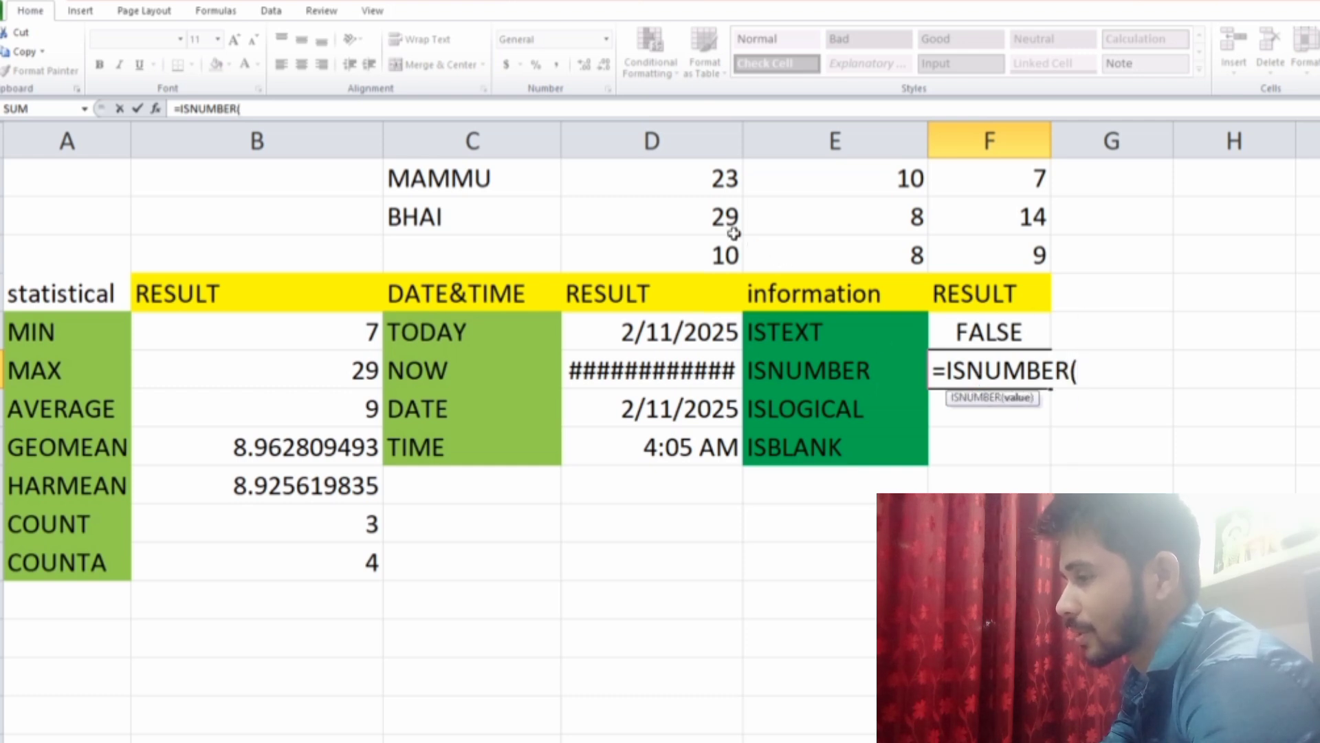
pyautogui.click(693, 181)
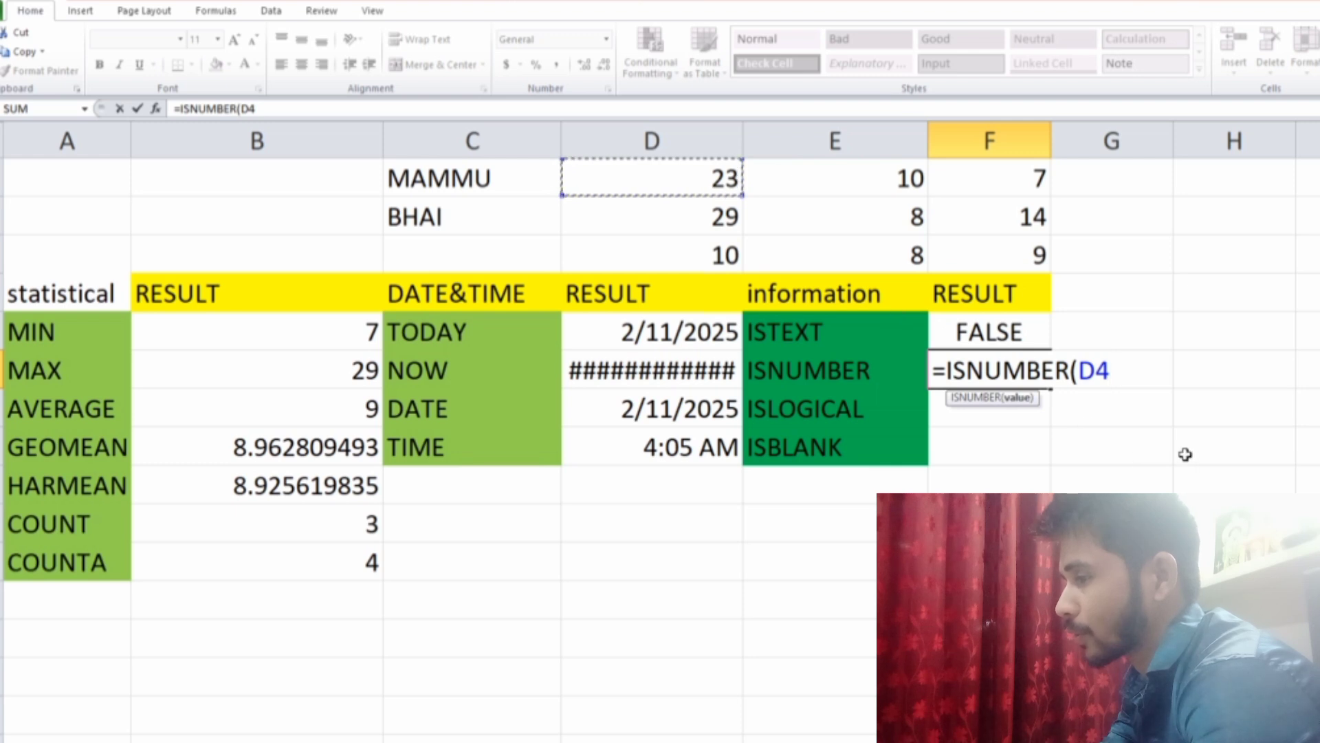
pyautogui.write(')')
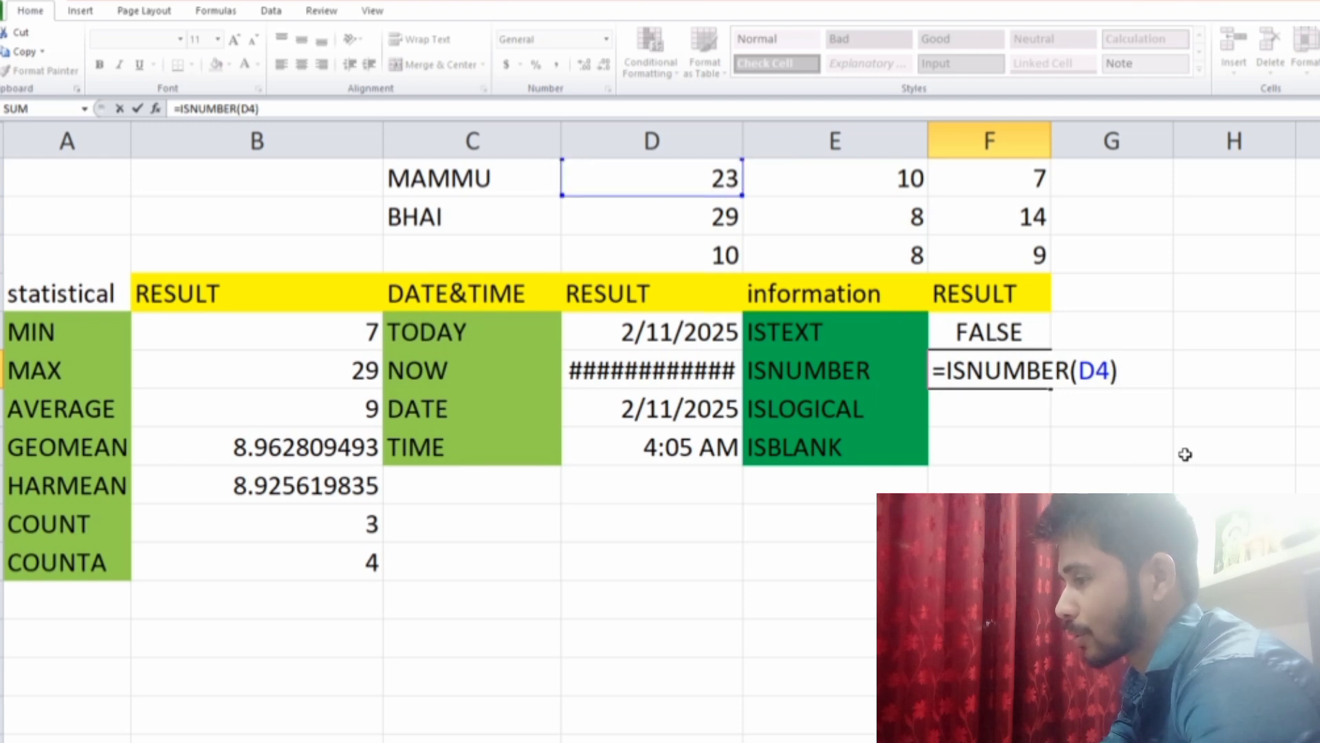
pyautogui.press('Return')
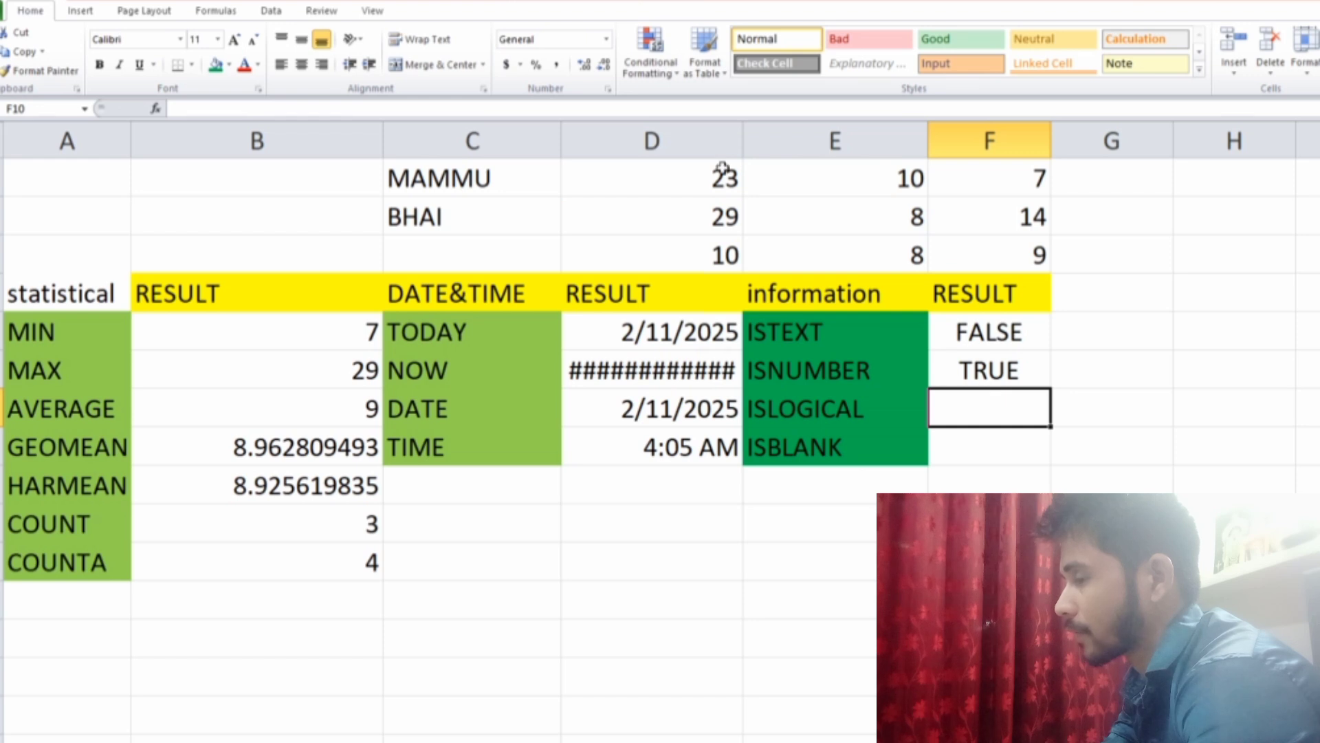
# Replace the formula in cell F9 with =ISNUMBER(C4) to test a text cell instead of a numeric cell
pyautogui.click(1021, 375)
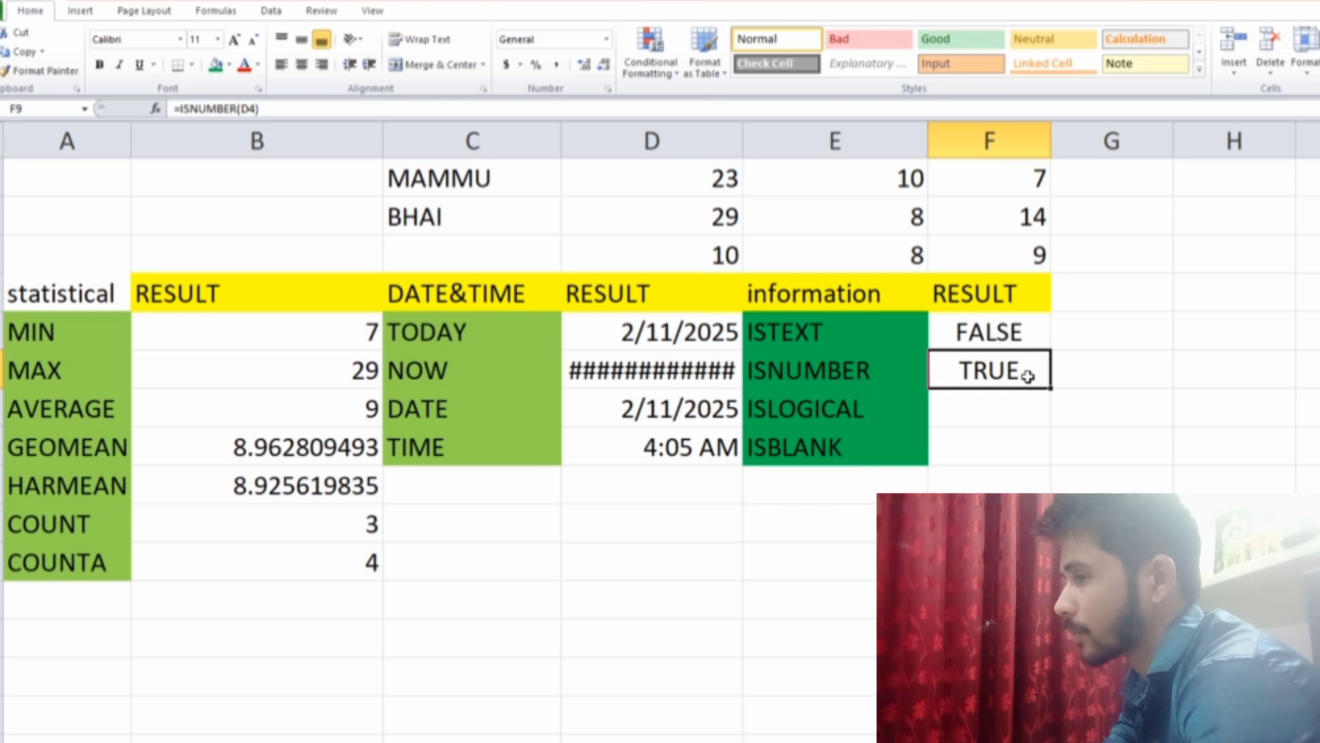
pyautogui.press('Delete')
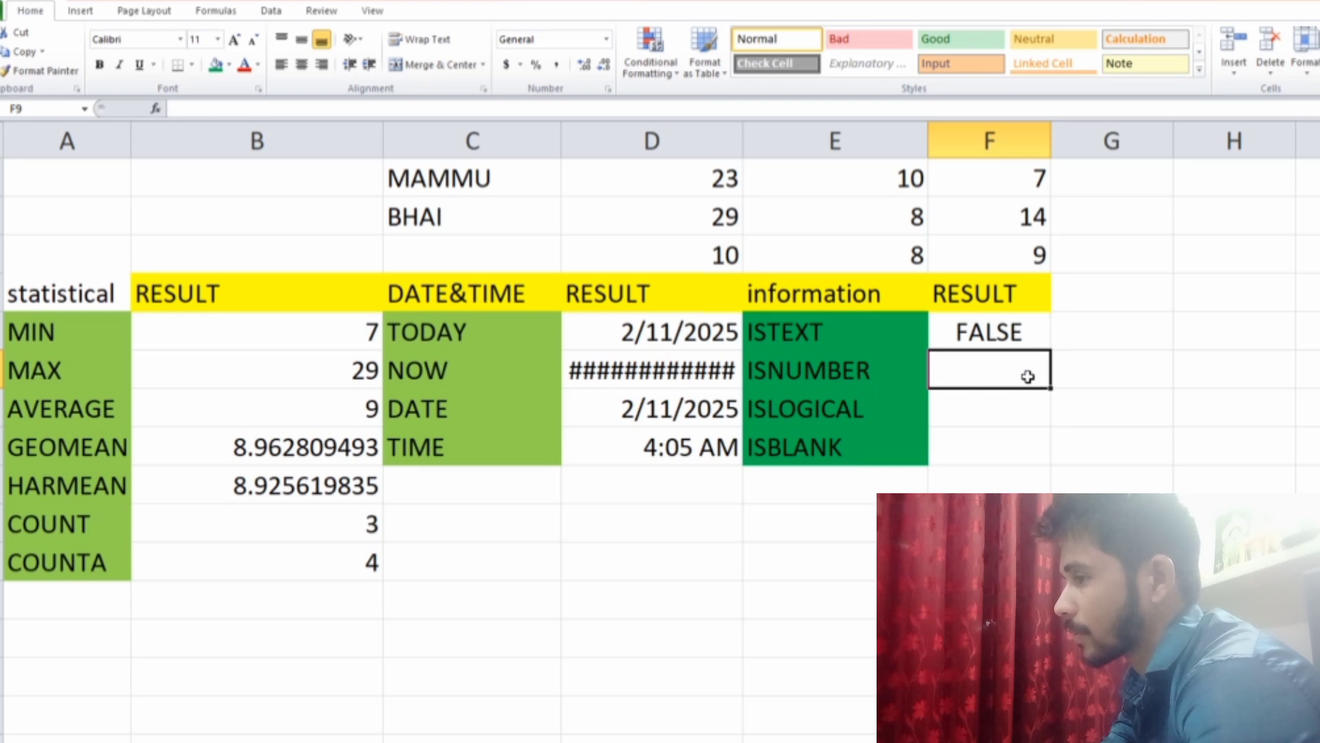
pyautogui.write('=')
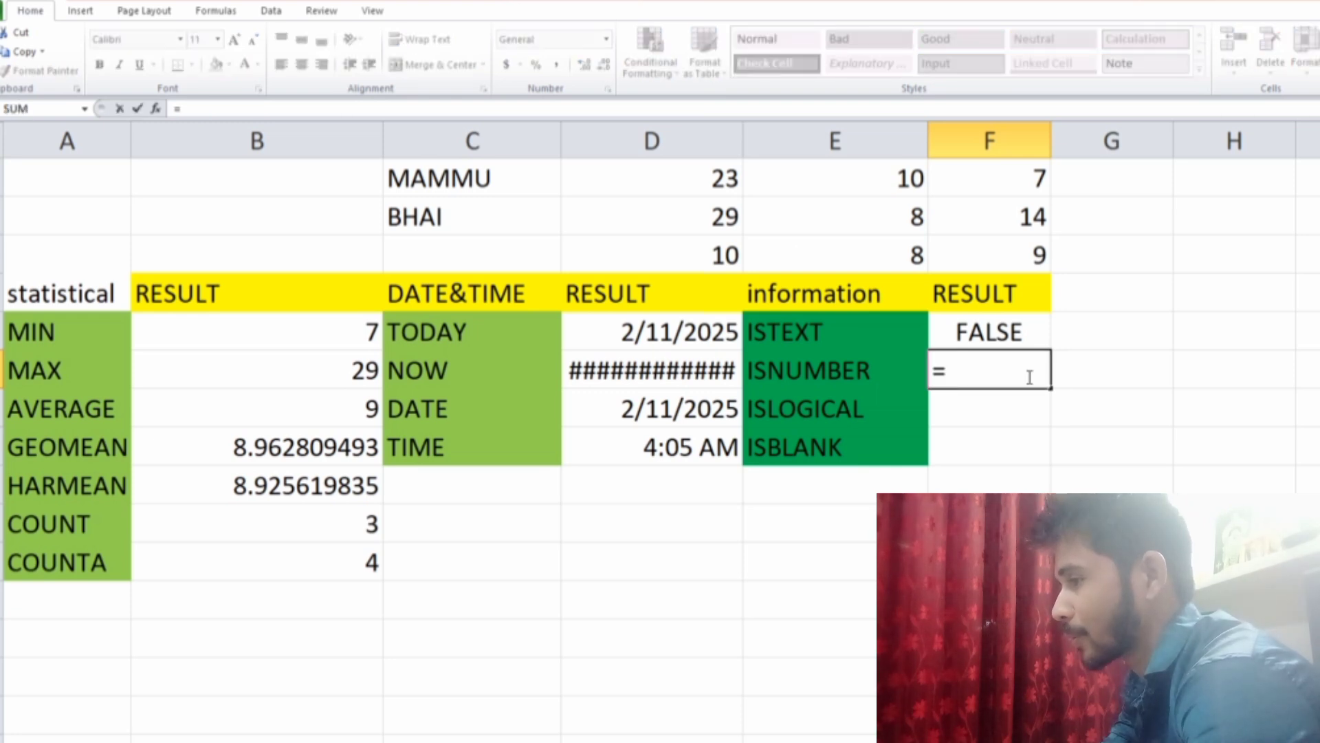
pyautogui.write('IS')
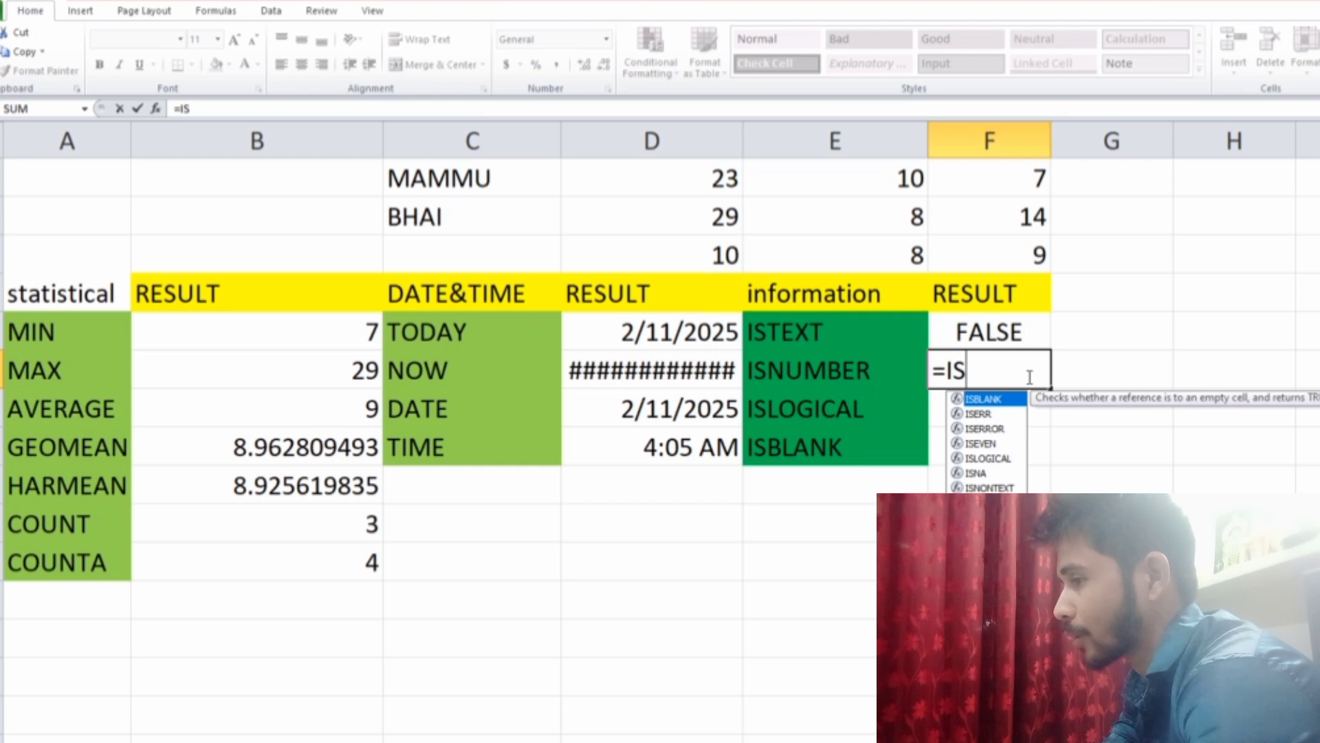
pyautogui.write('NUMB')
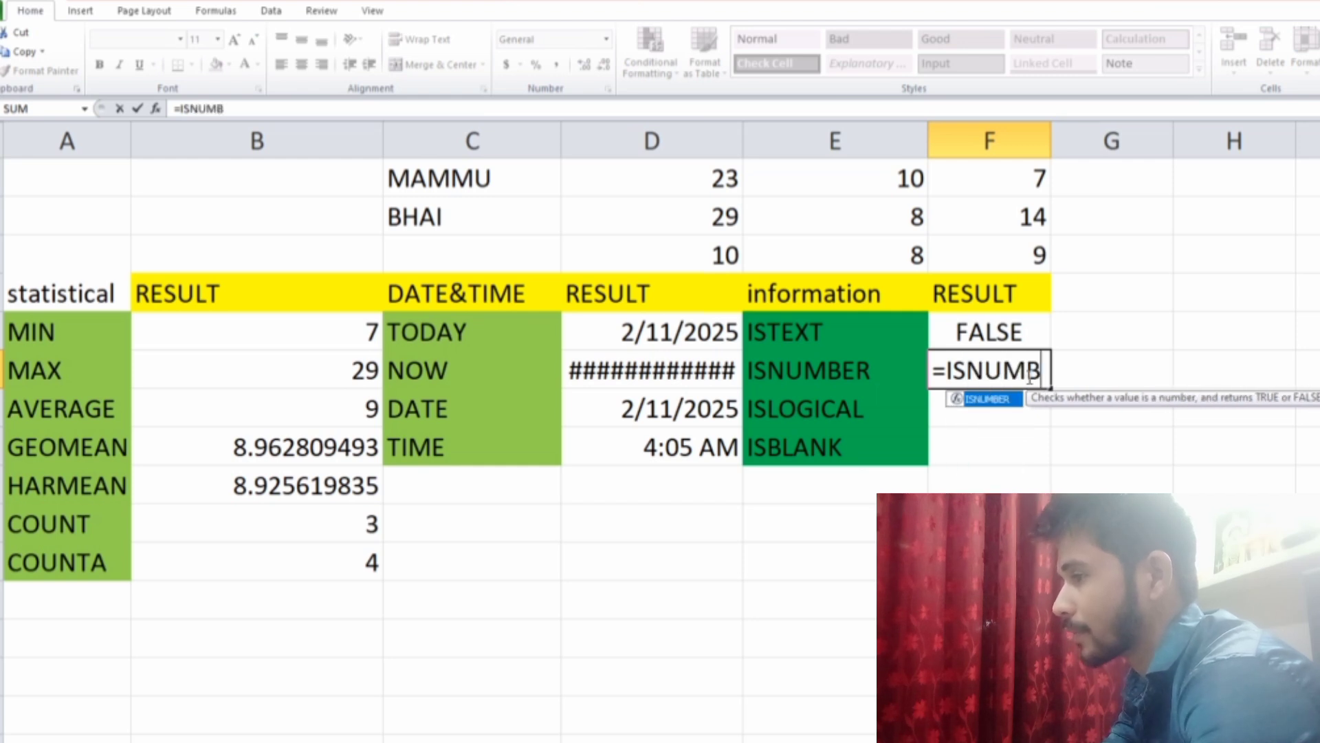
pyautogui.write('ER')
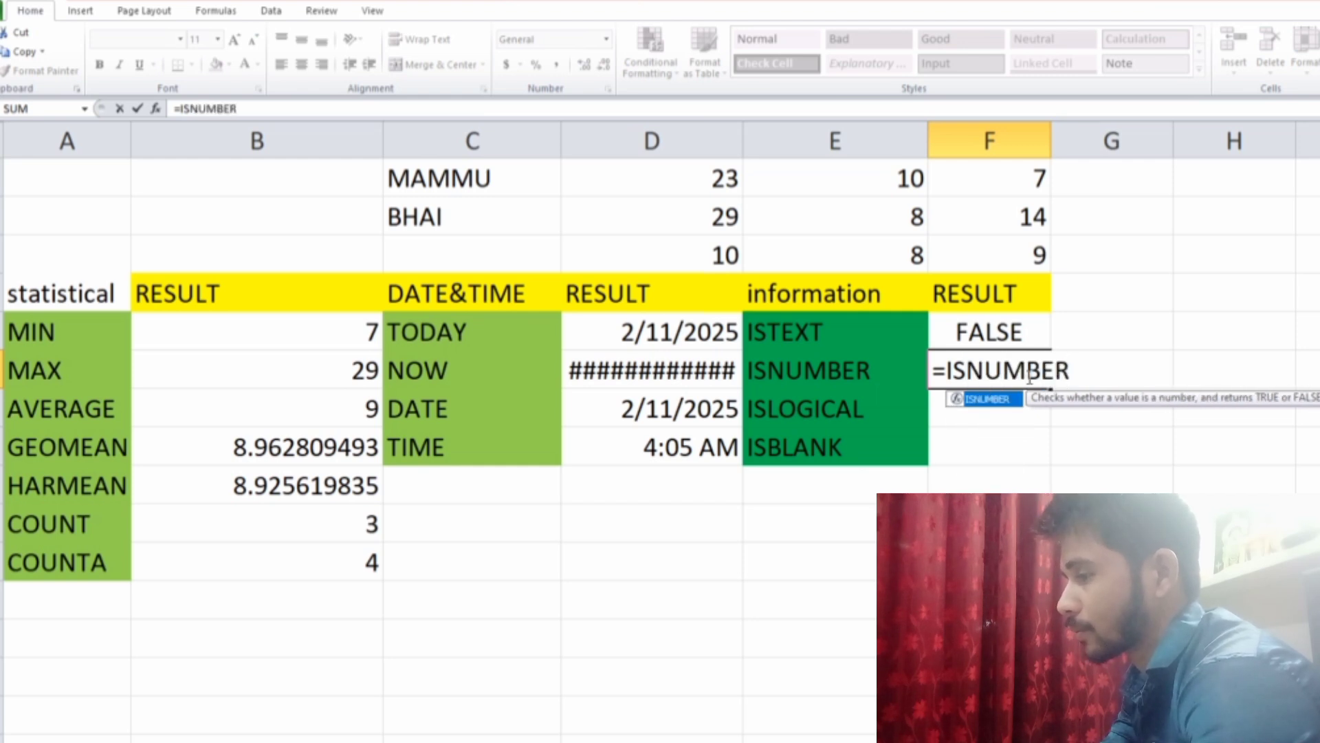
pyautogui.write('(')
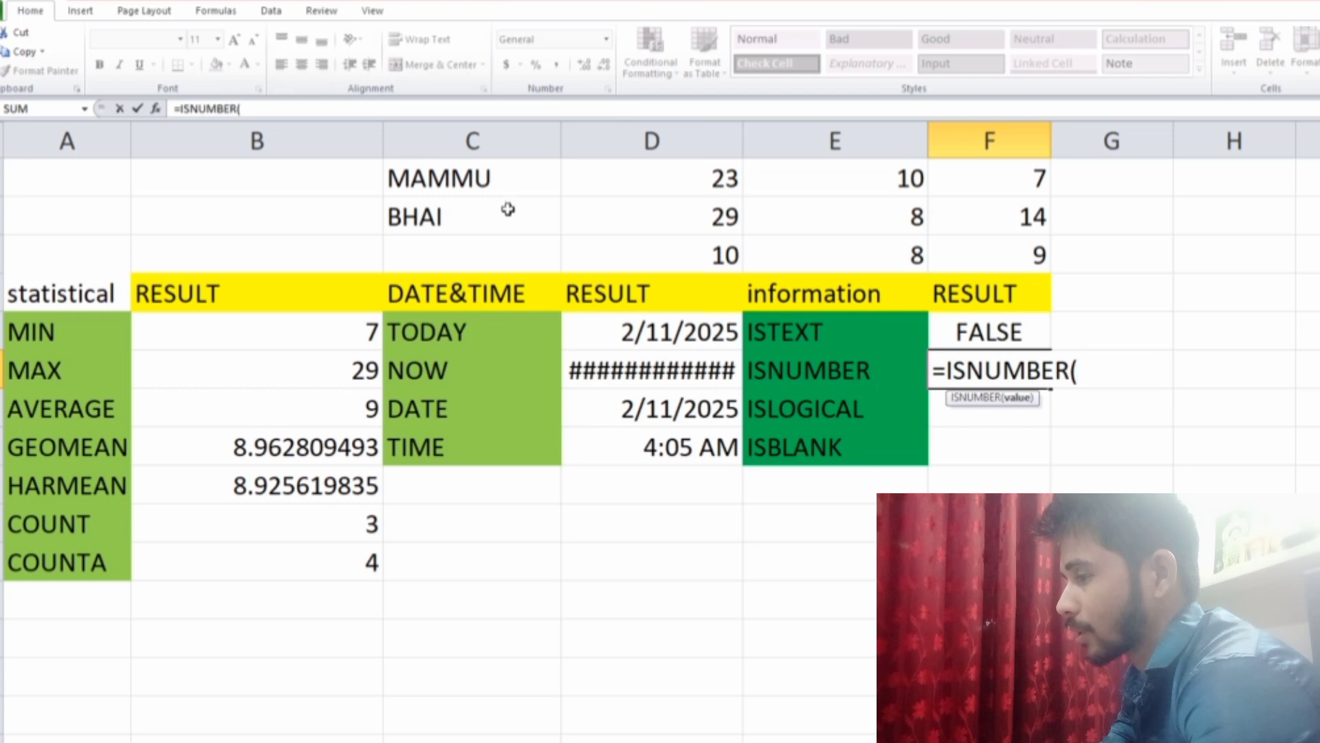
pyautogui.click(516, 175)
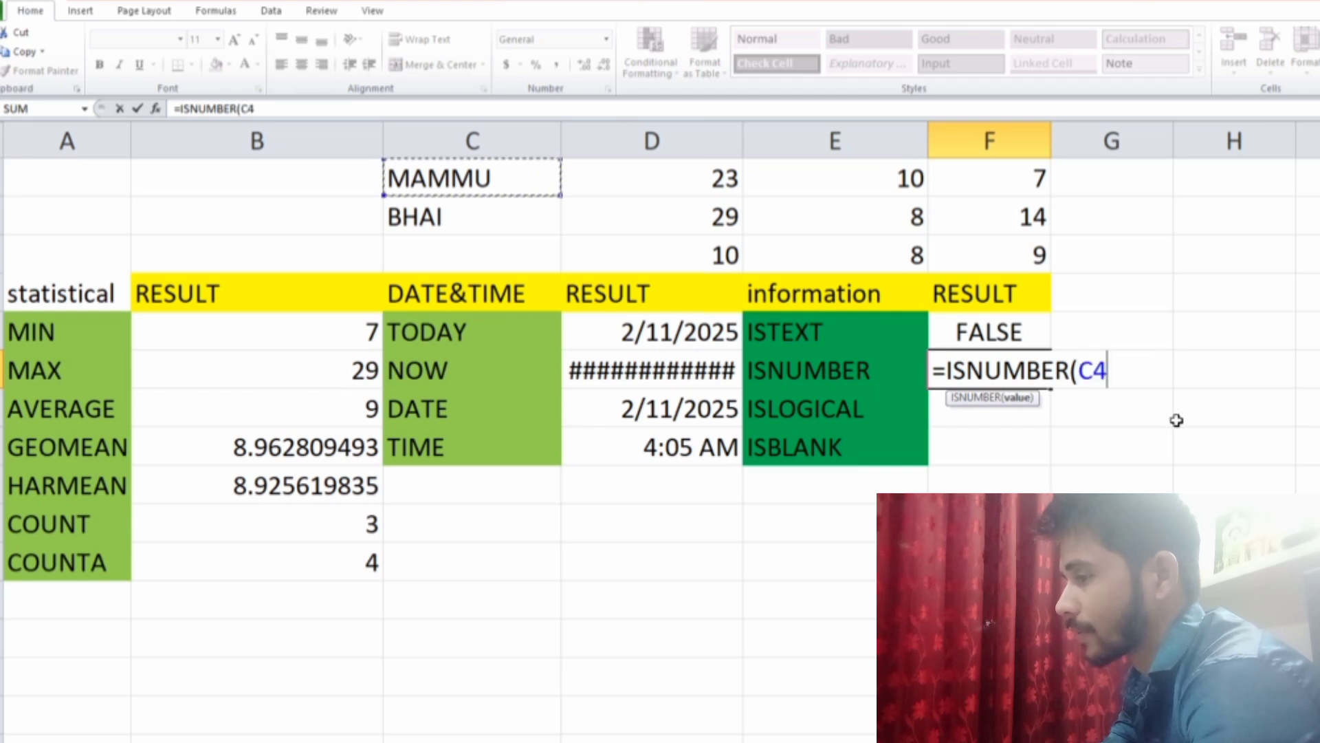
pyautogui.write(')')
pyautogui.press('Return')
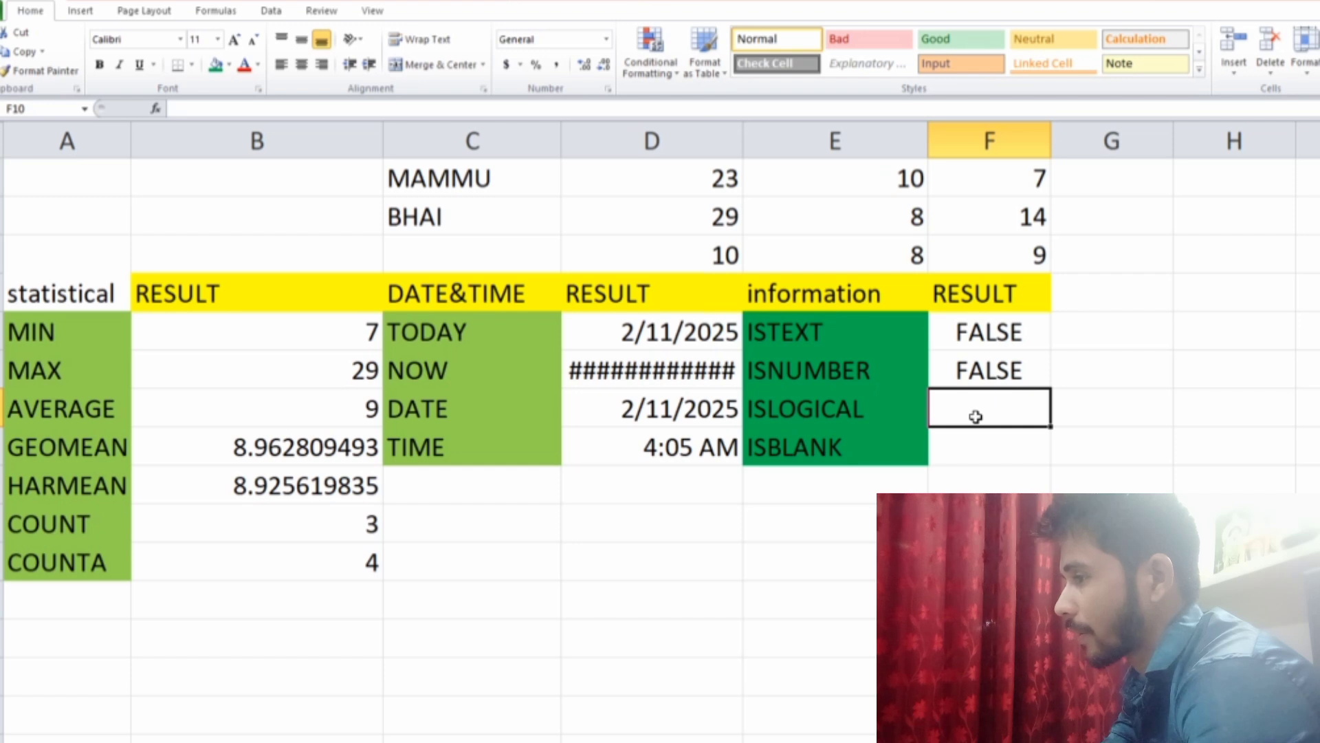
# Enter the formula =2+2 in cell G4 as a numeric sample for the logical test
pyautogui.click(1128, 183)
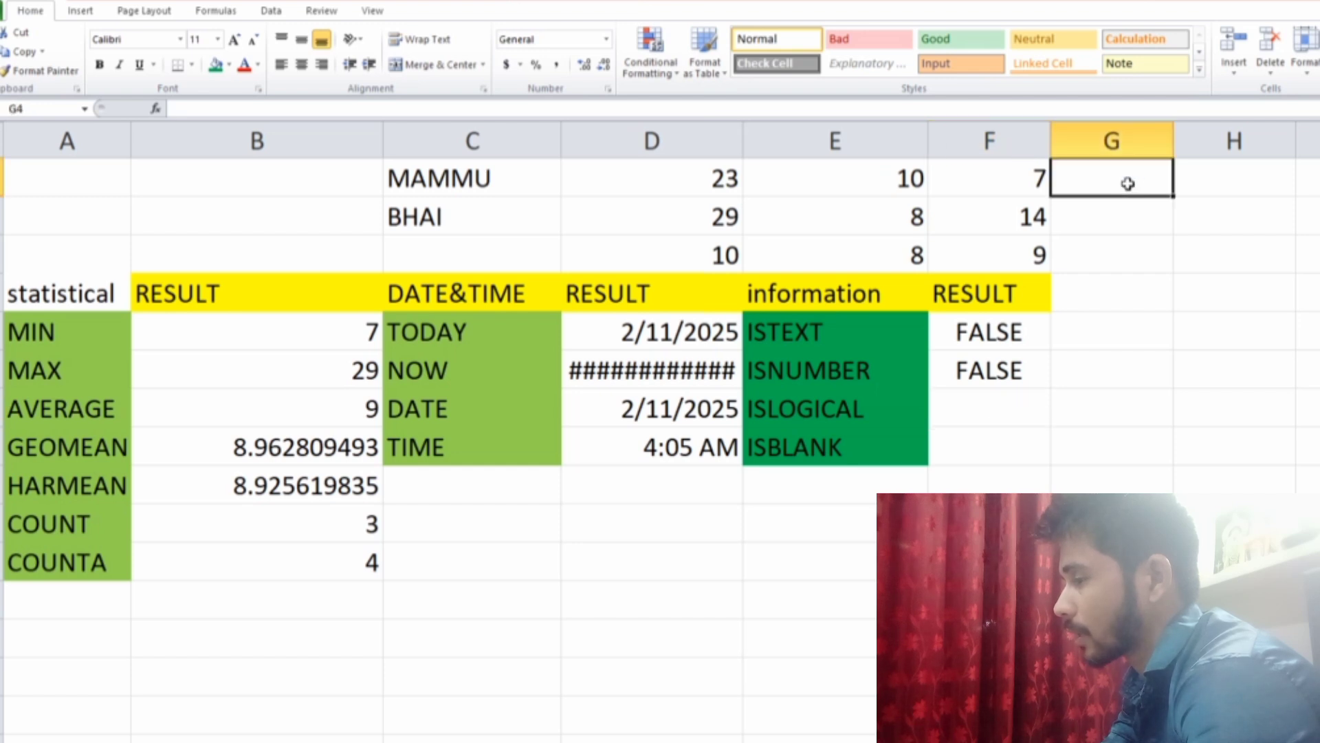
pyautogui.write('=')
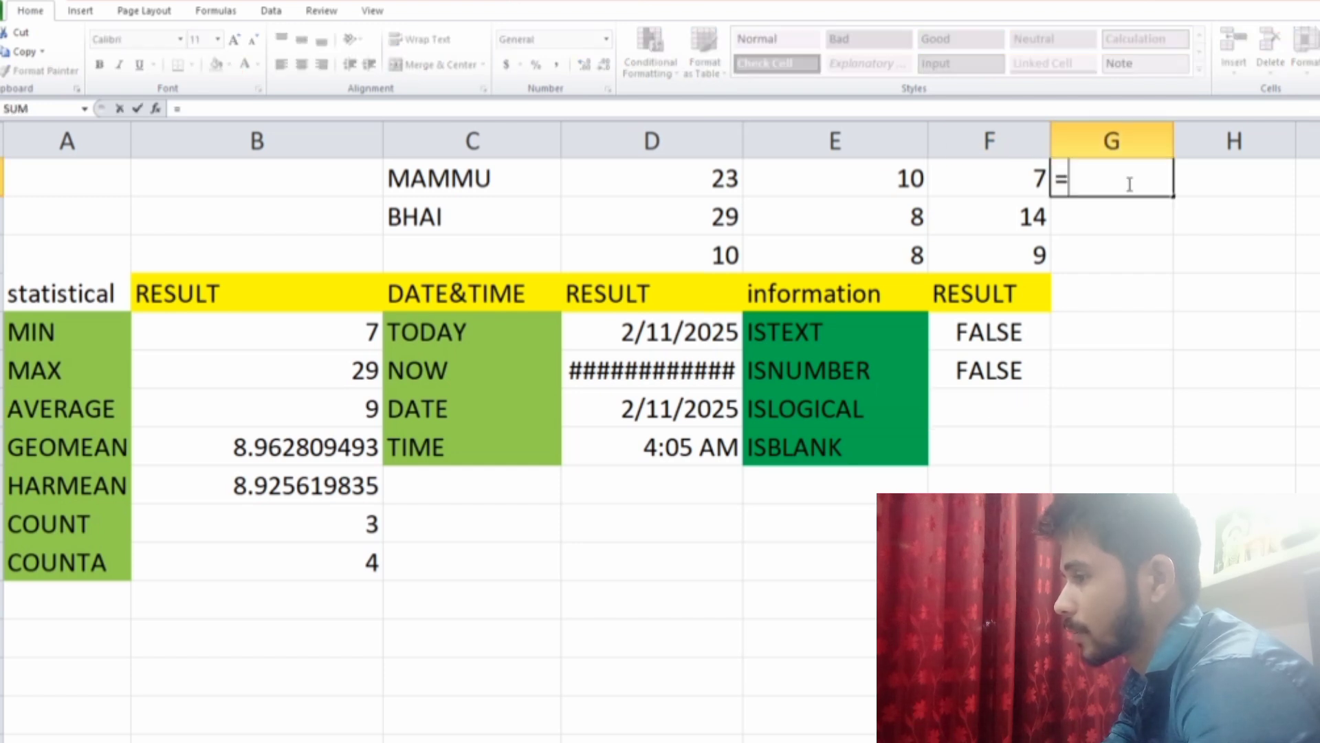
pyautogui.write('2+2')
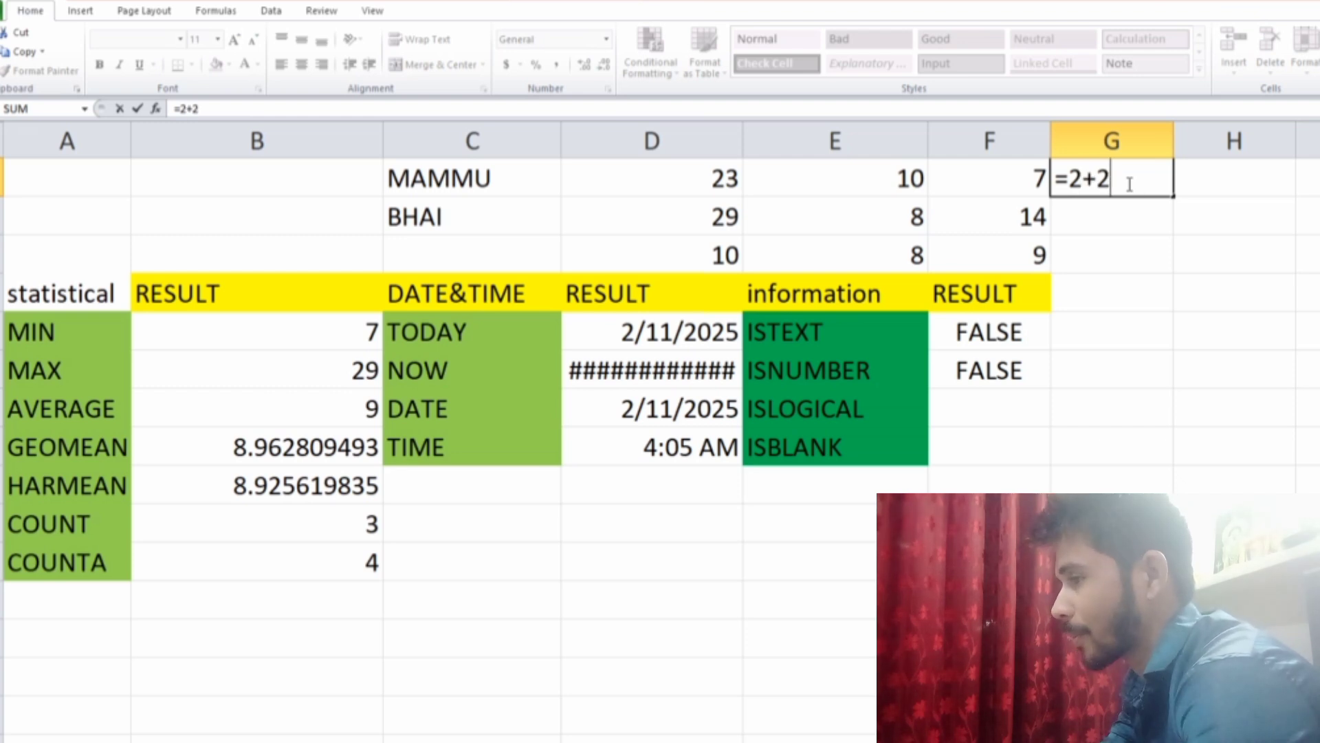
pyautogui.press('Return')
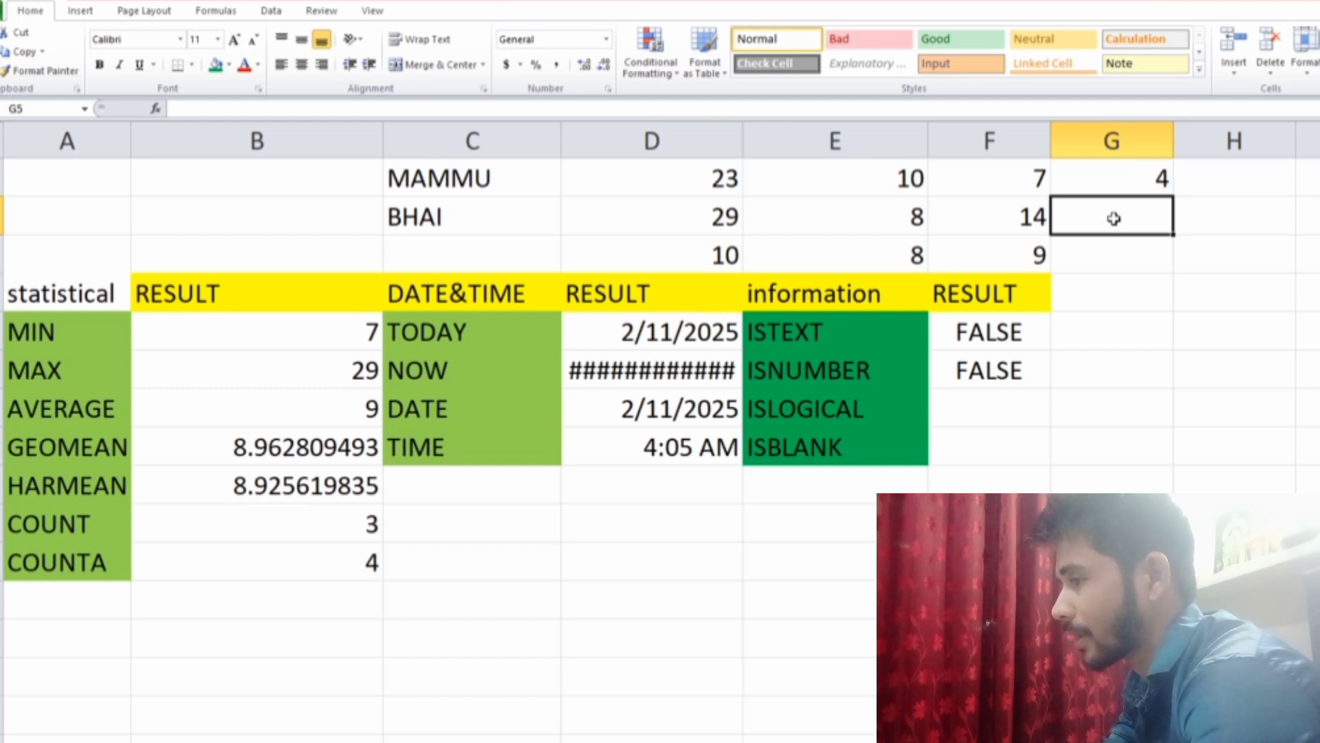
# Enter the comparison formula =4<5 in cell G5 as a logical sample
pyautogui.write('=')
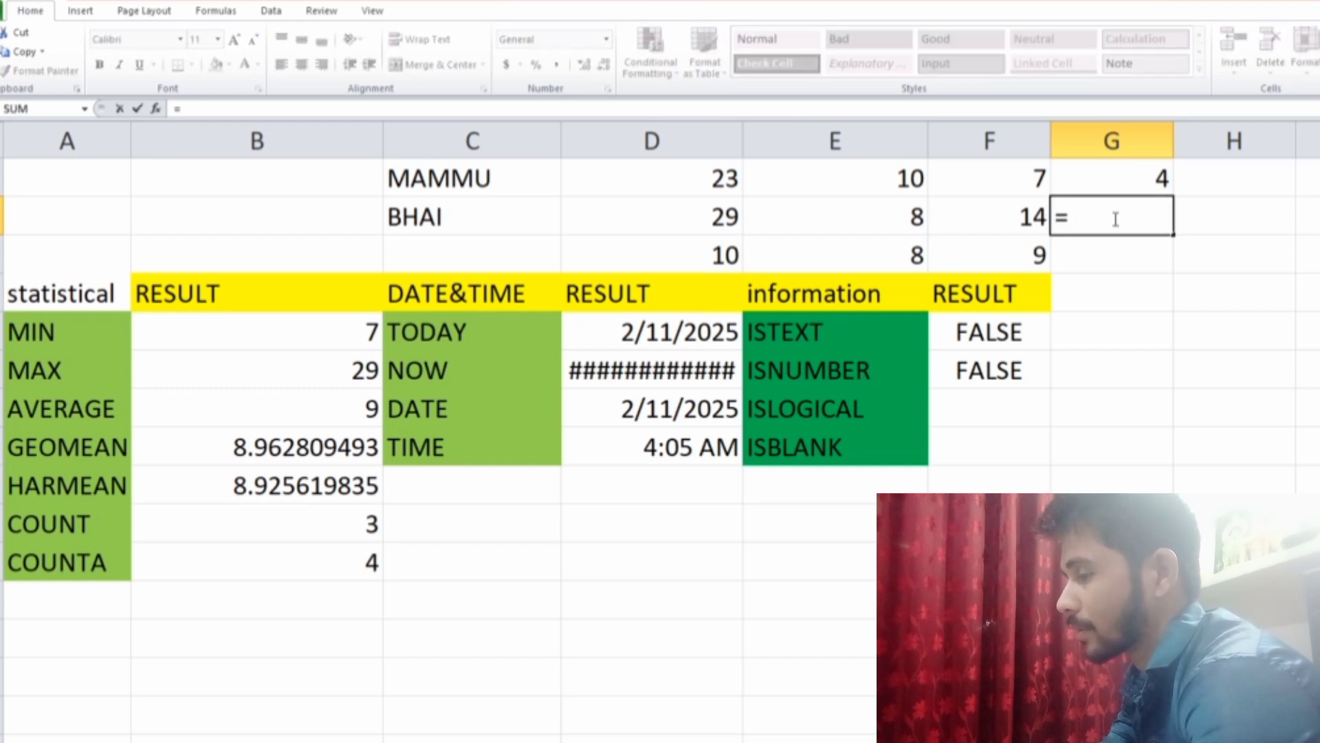
pyautogui.write('4')
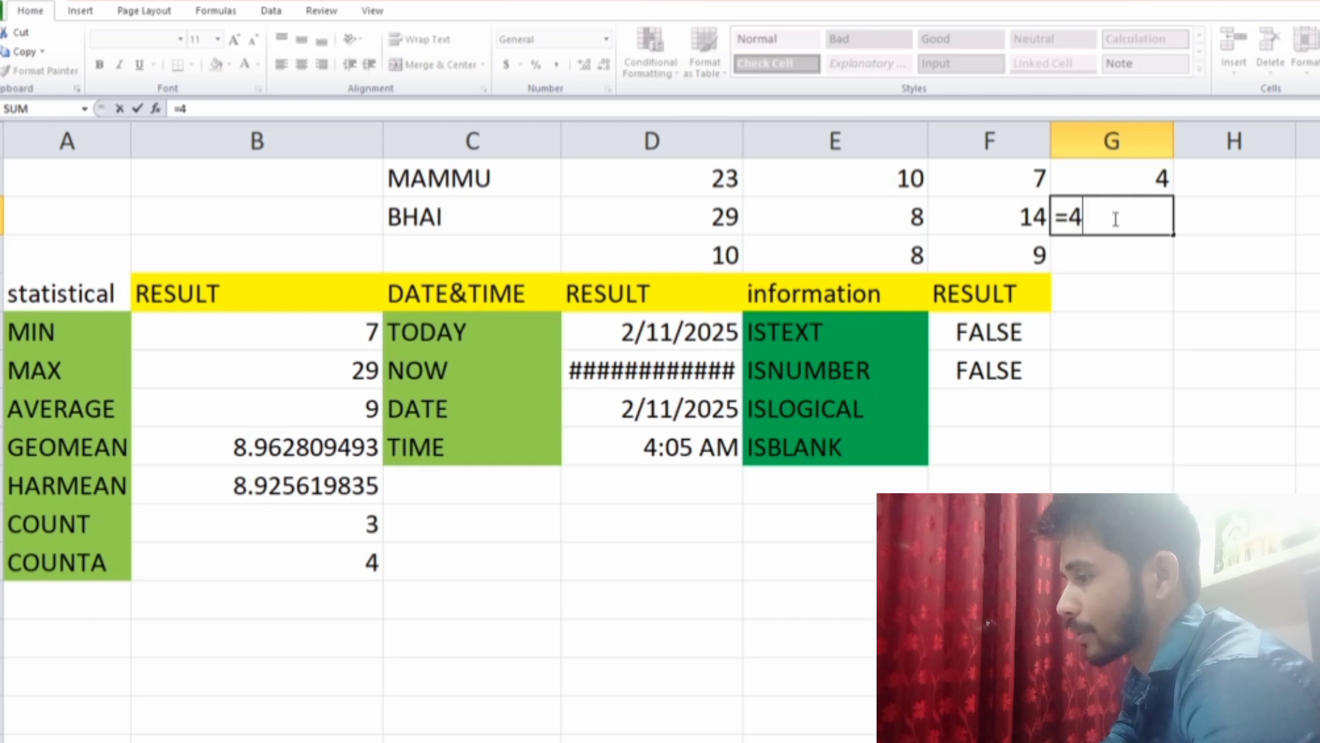
pyautogui.write('<5')
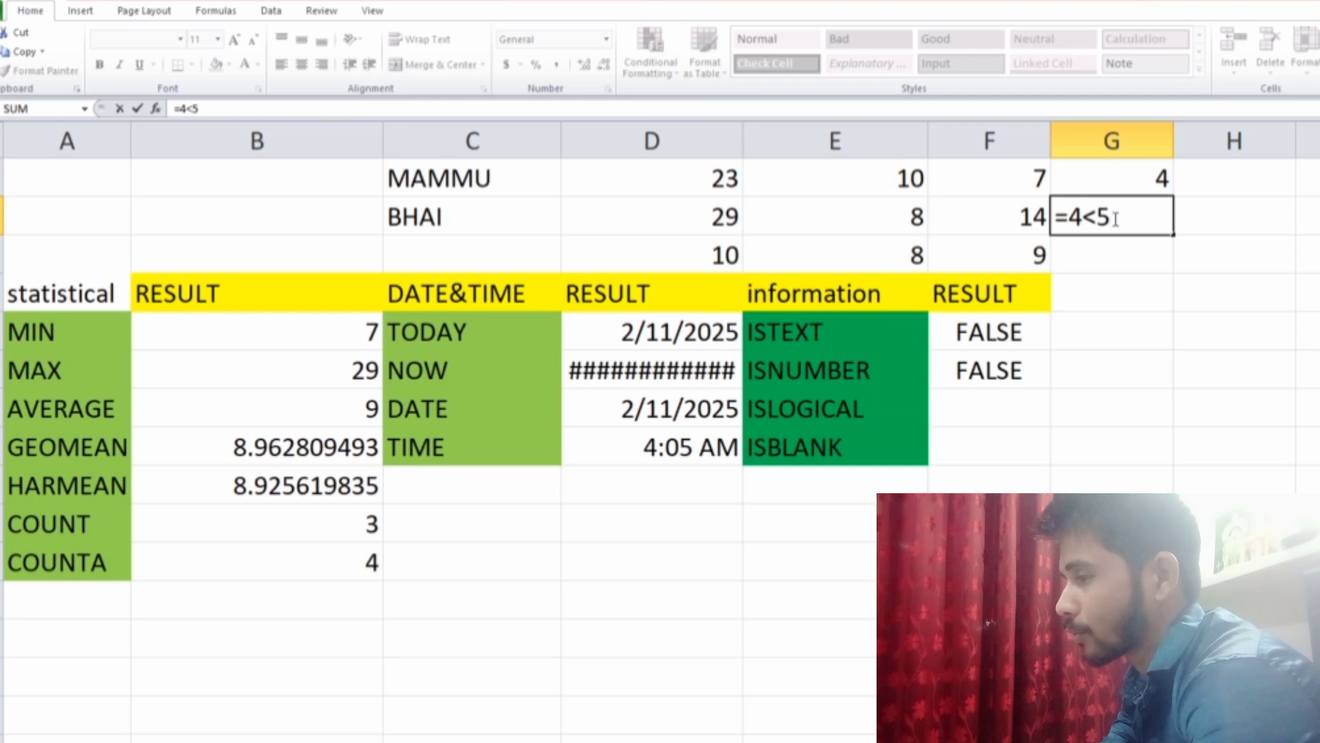
pyautogui.press('Return')
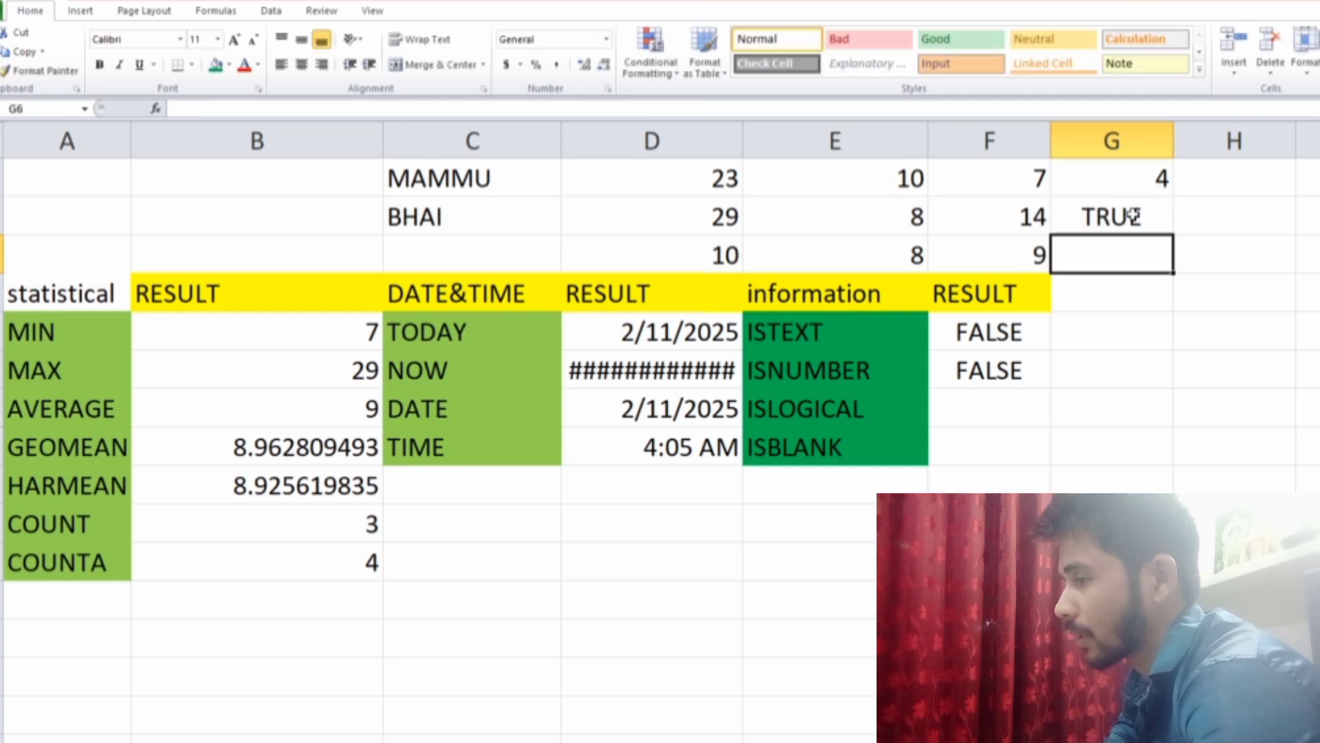
# Enter the formula =ISLOGICAL(G5) in cell F10, the result cell beside the ISLOGICAL label
pyautogui.click(962, 409)
pyautogui.write('=')
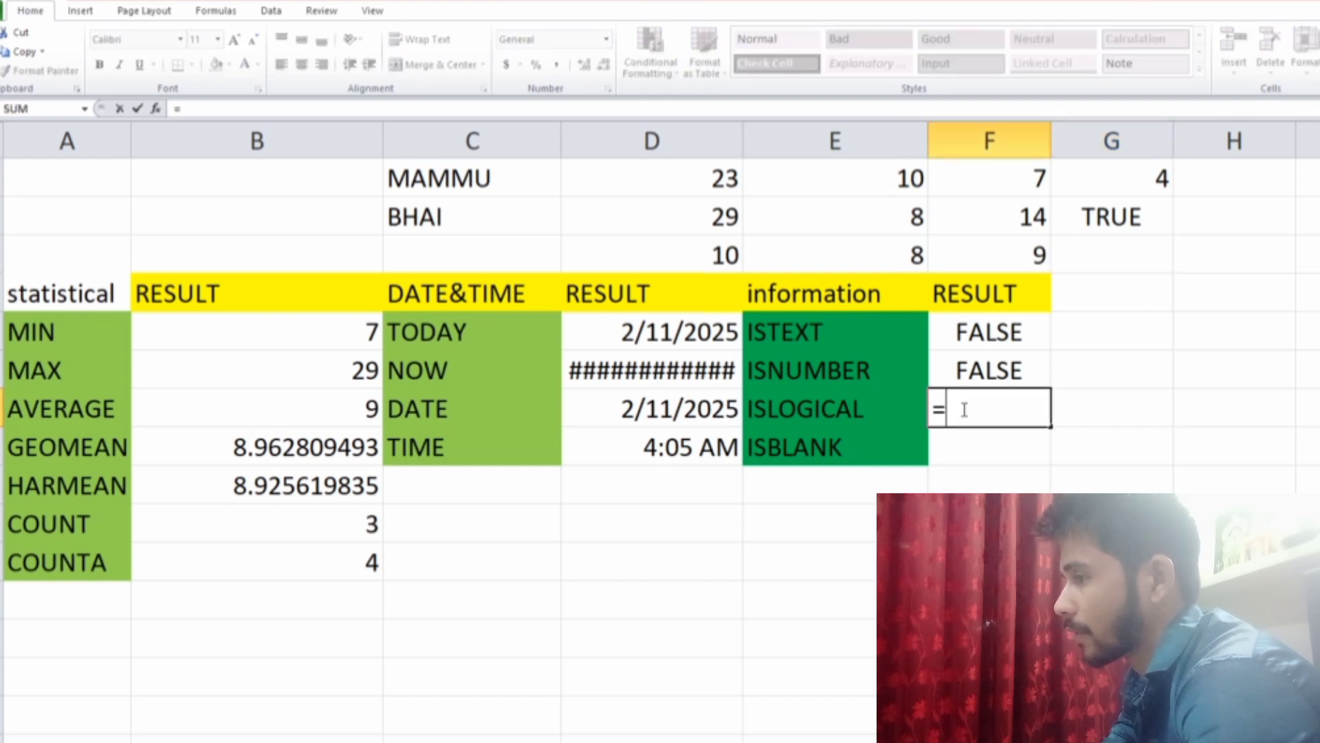
pyautogui.write('I')
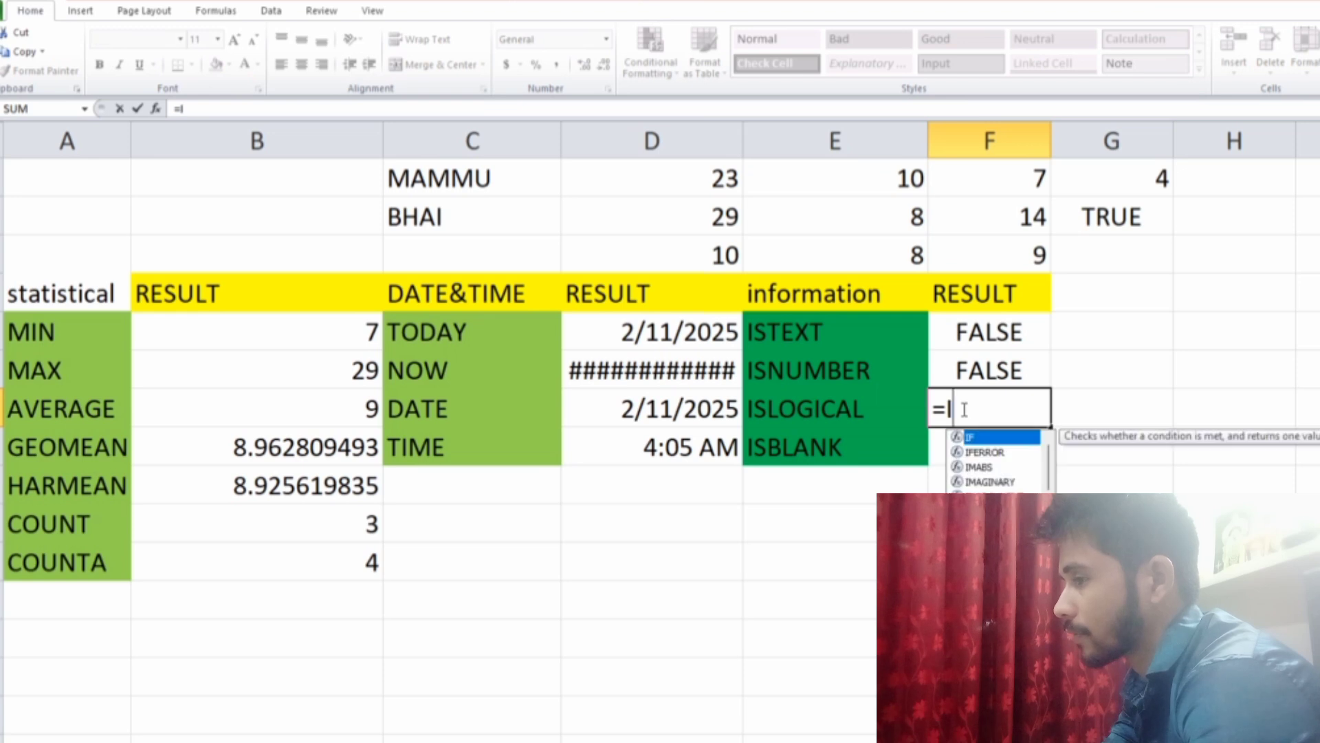
pyautogui.write('SLO')
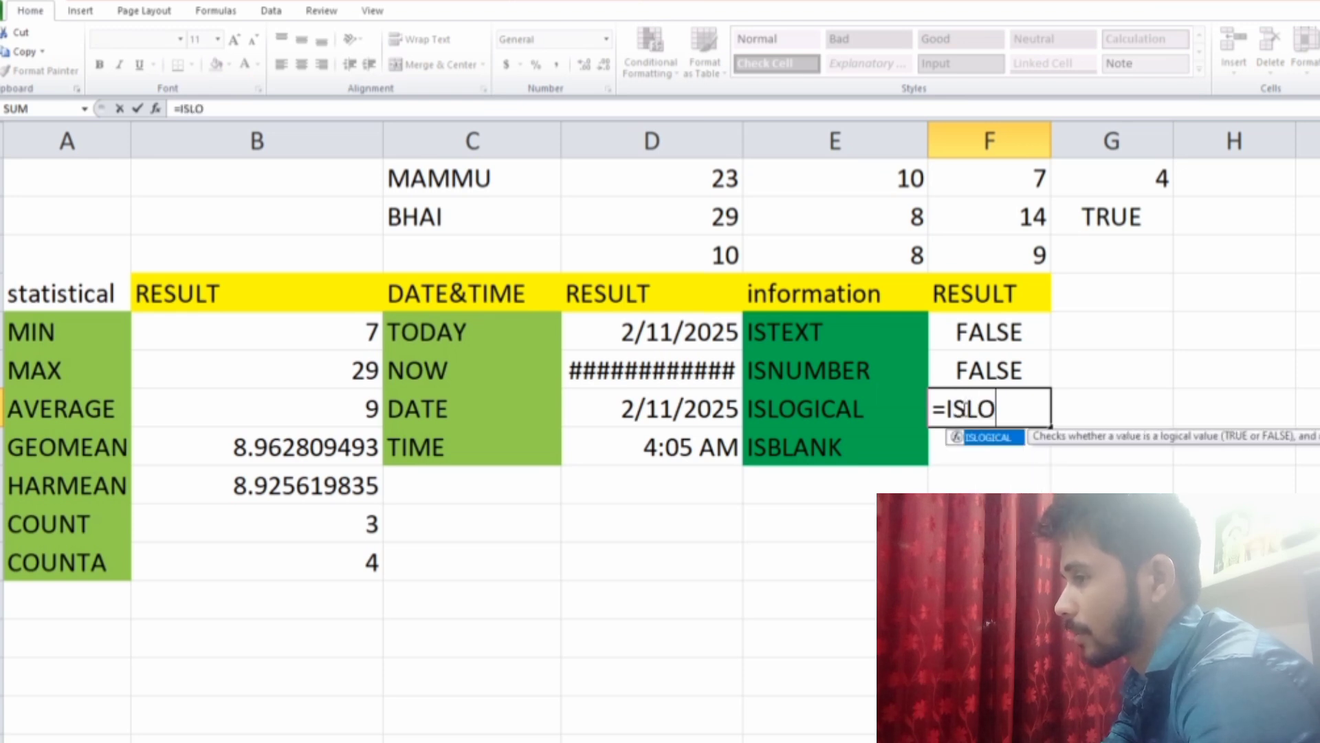
pyautogui.write('GICAL')
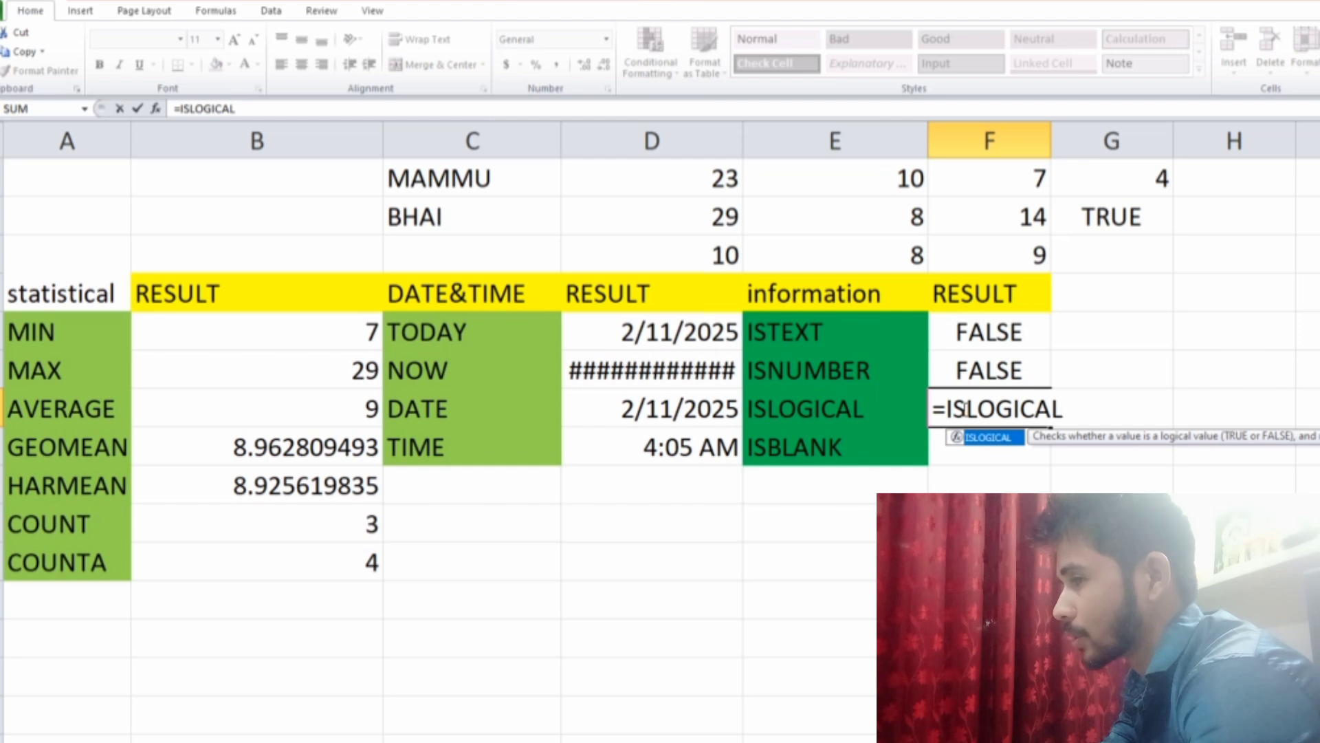
pyautogui.write('(')
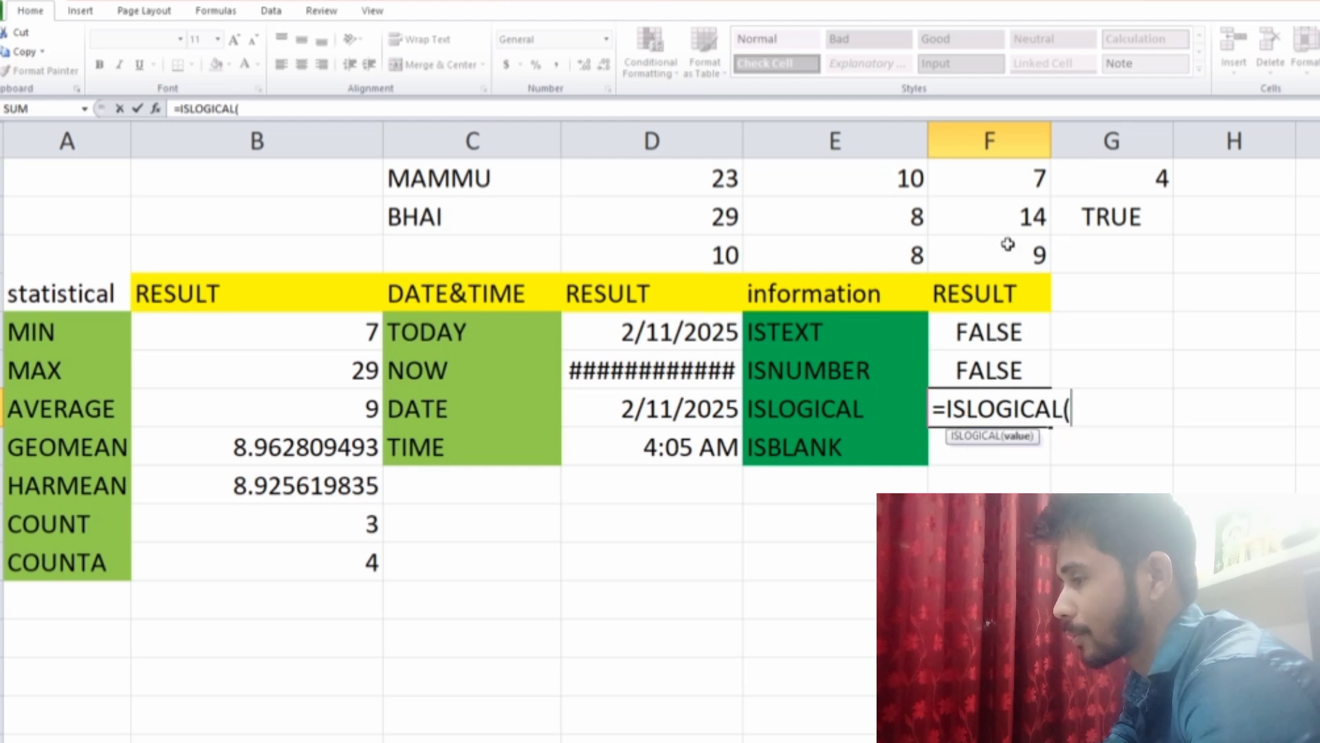
pyautogui.click(1123, 216)
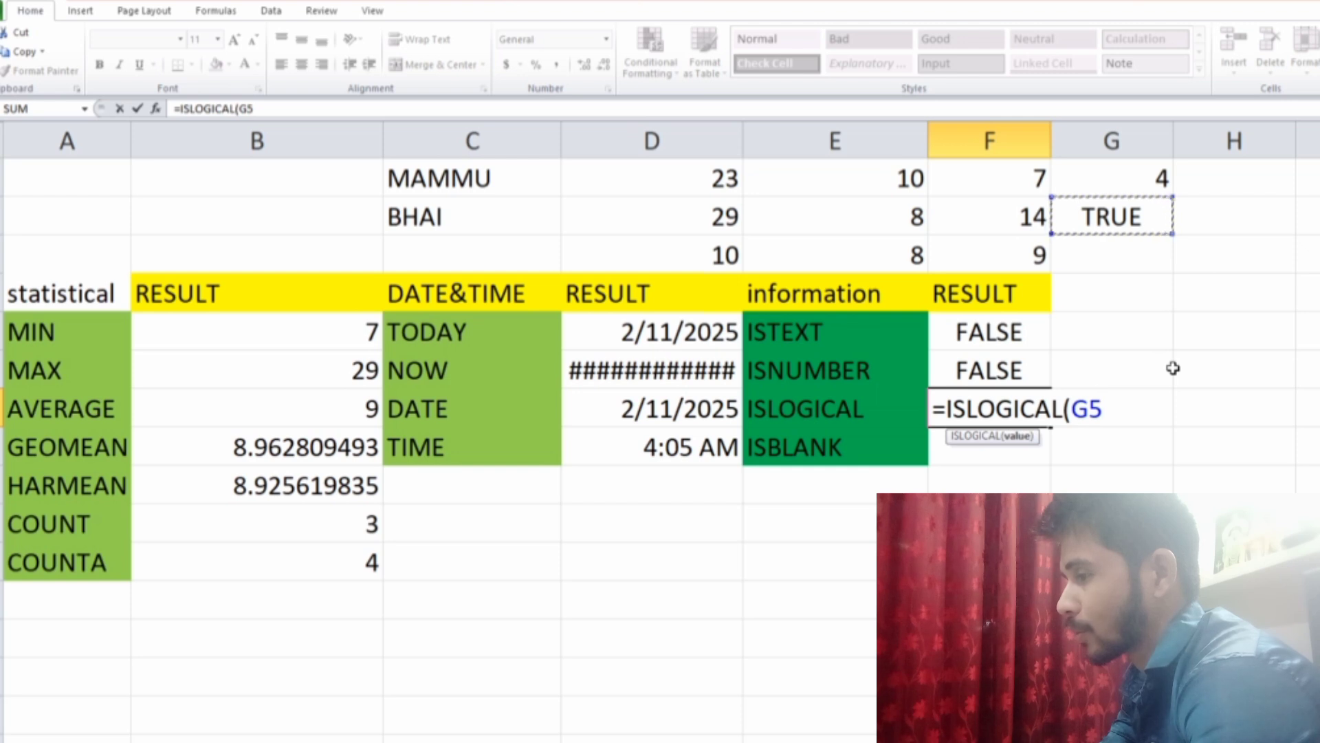
pyautogui.write(')')
pyautogui.press('Return')
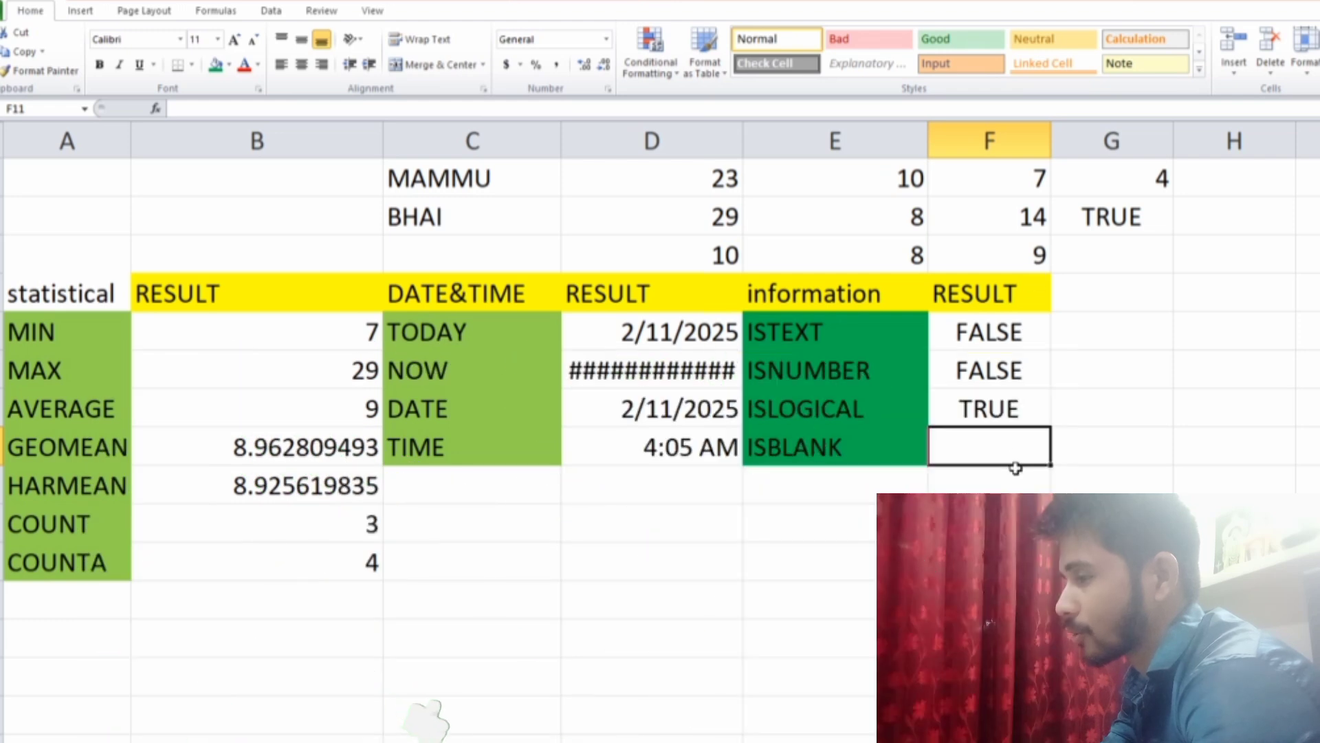
# Replace the formula in cell F10 with =ISLOGICAL(G4) to test the numeric sample instead of the logical one
pyautogui.click(1040, 409)
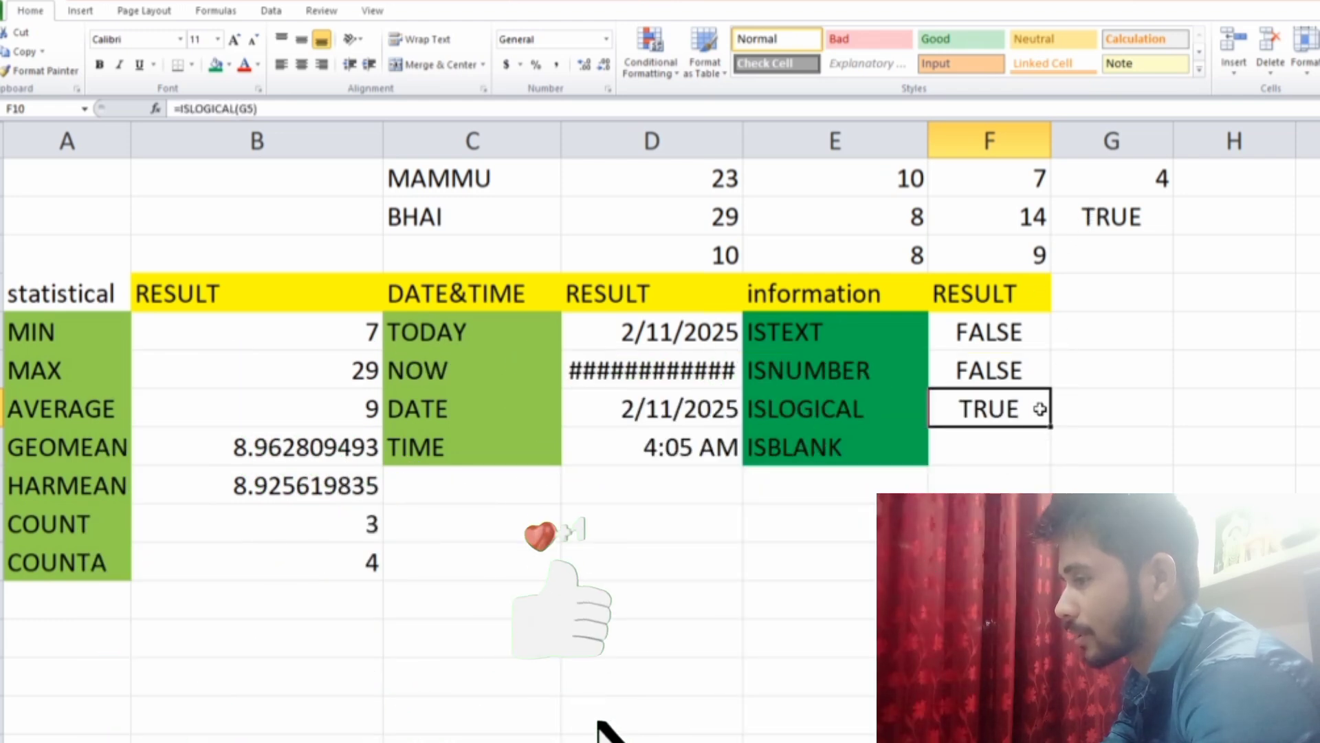
pyautogui.press('Delete')
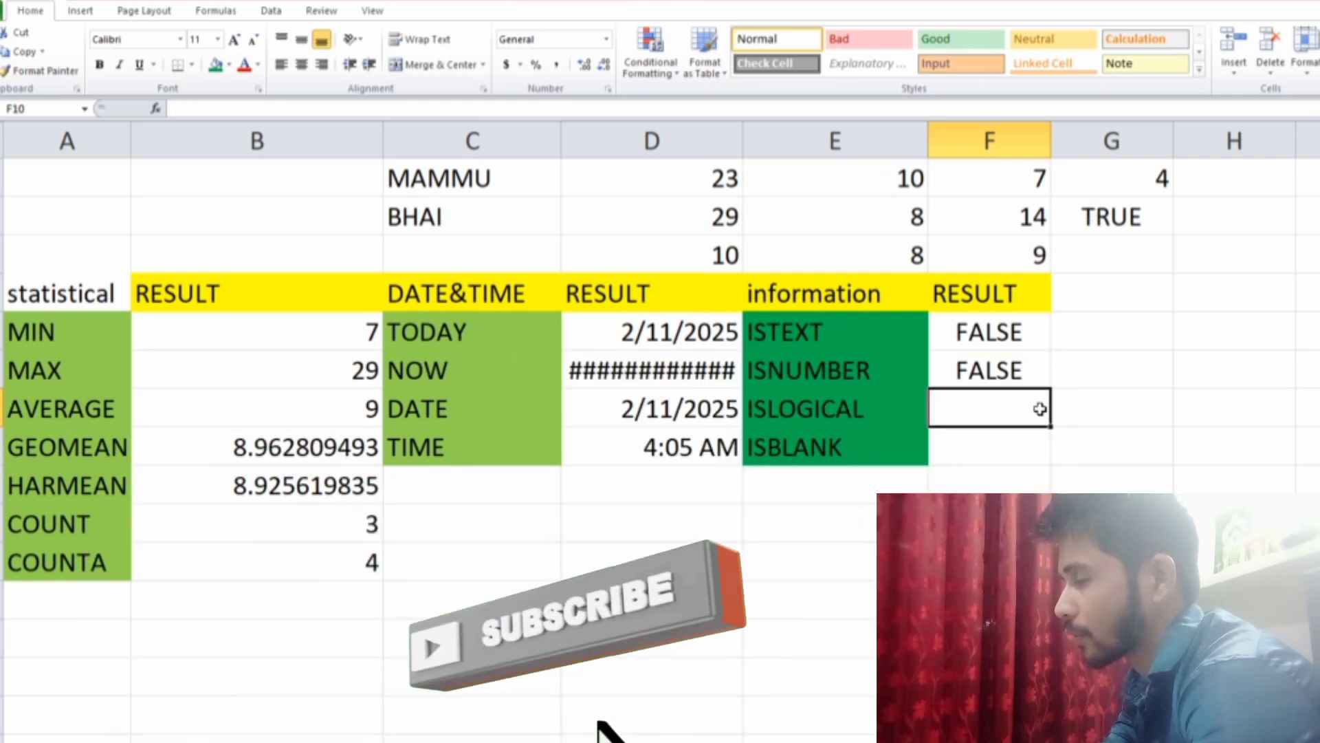
pyautogui.write('=IS')
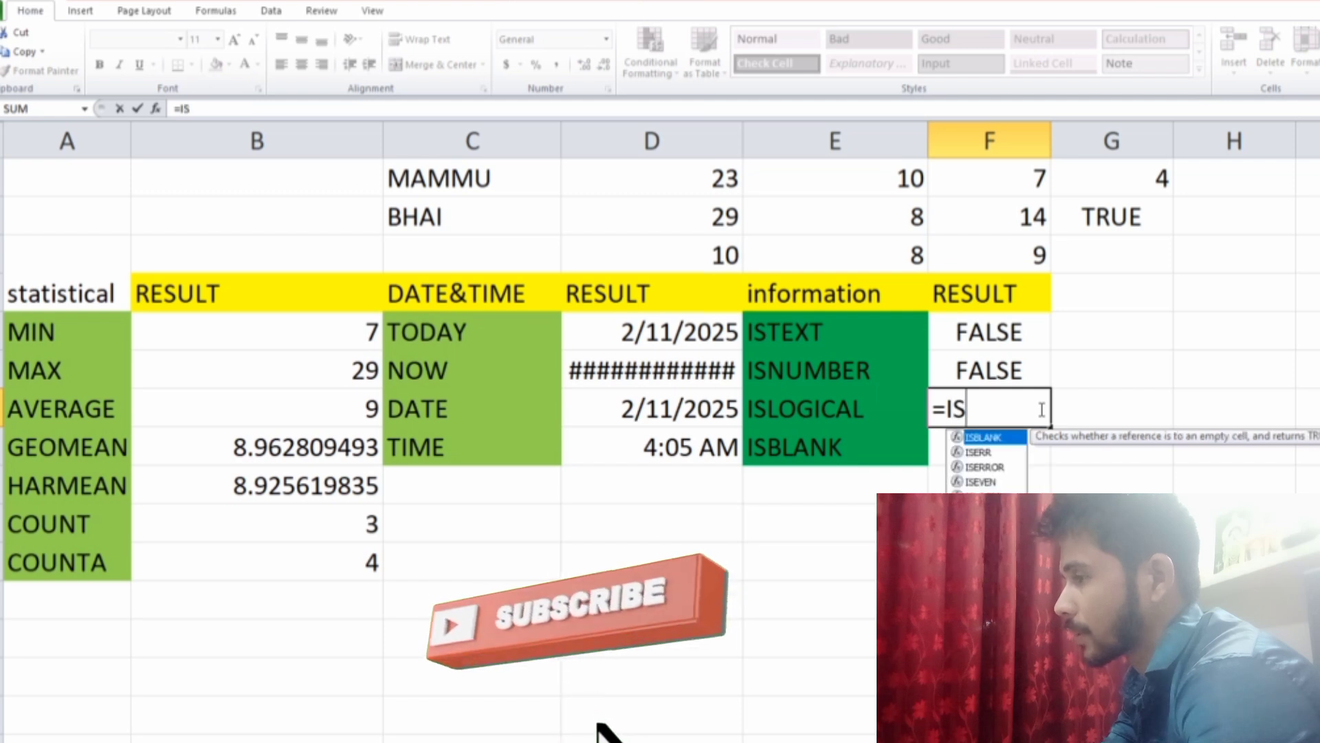
pyautogui.write('LOGI')
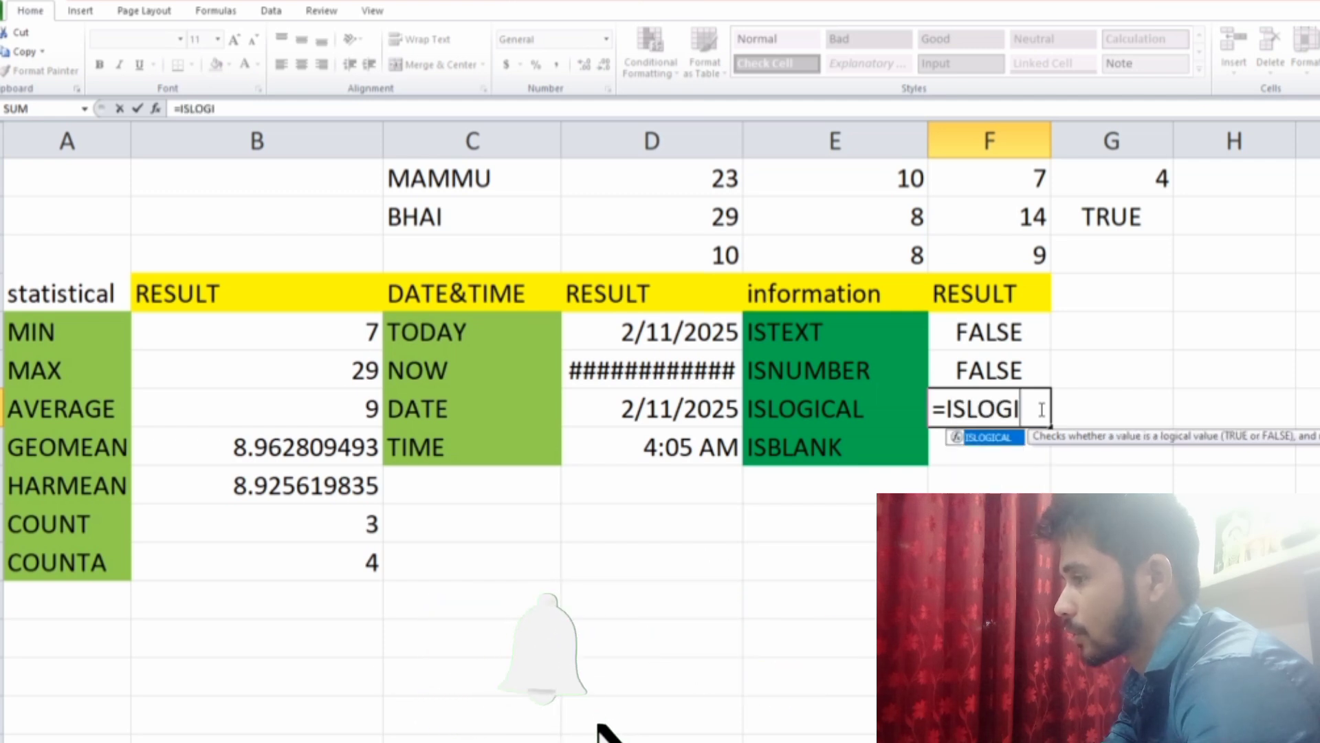
pyautogui.write('CAL')
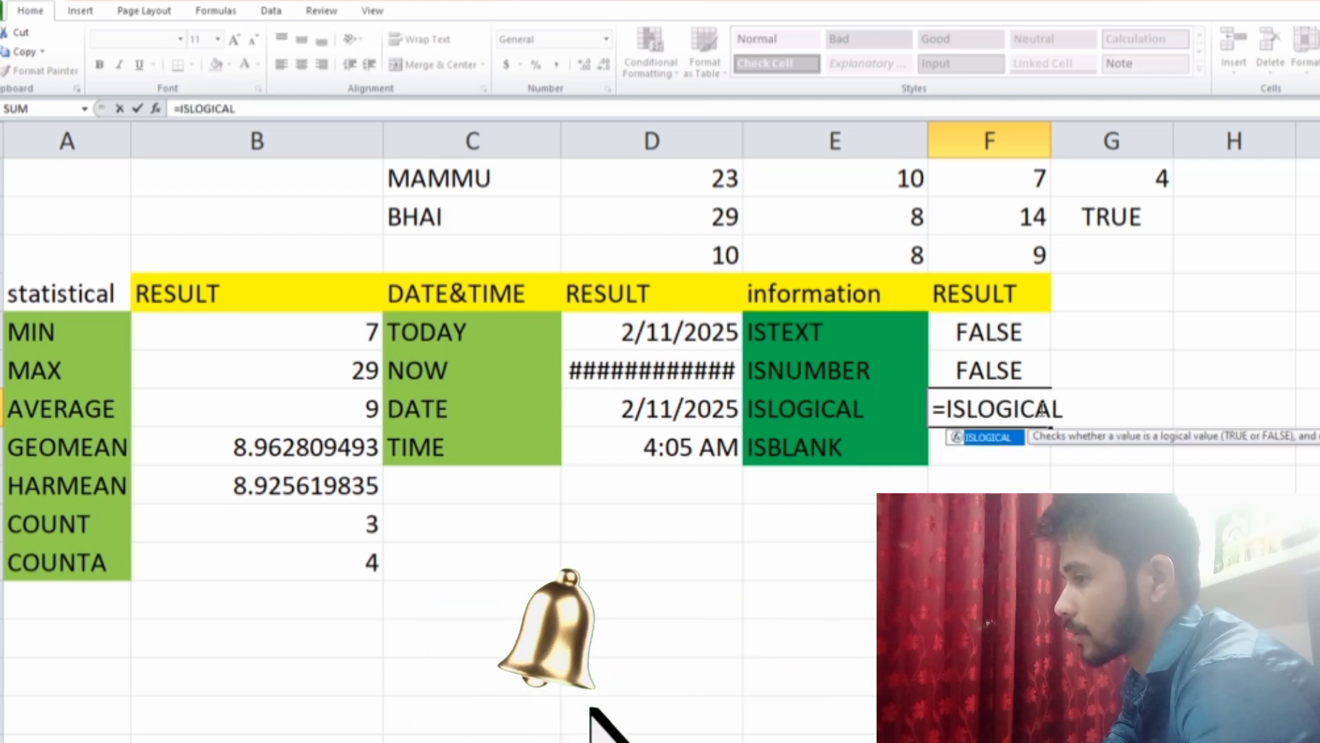
pyautogui.write('(')
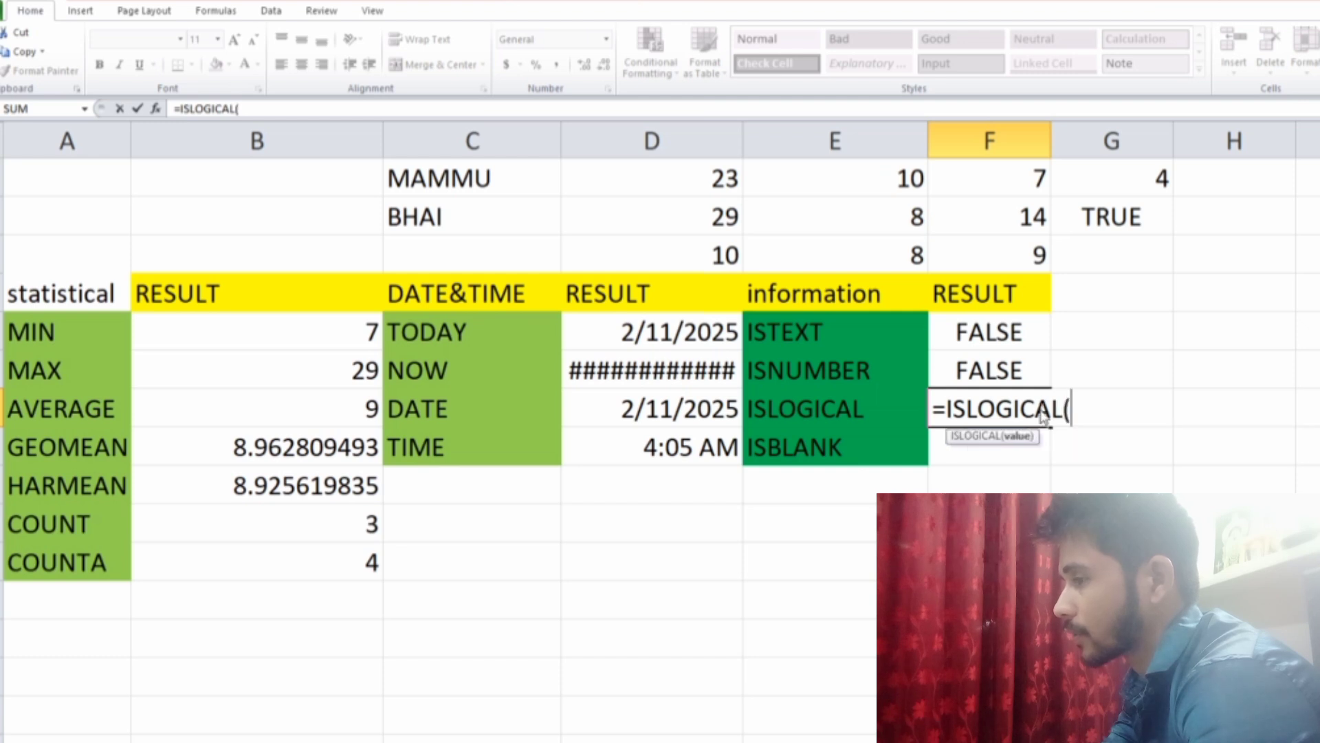
pyautogui.click(1135, 194)
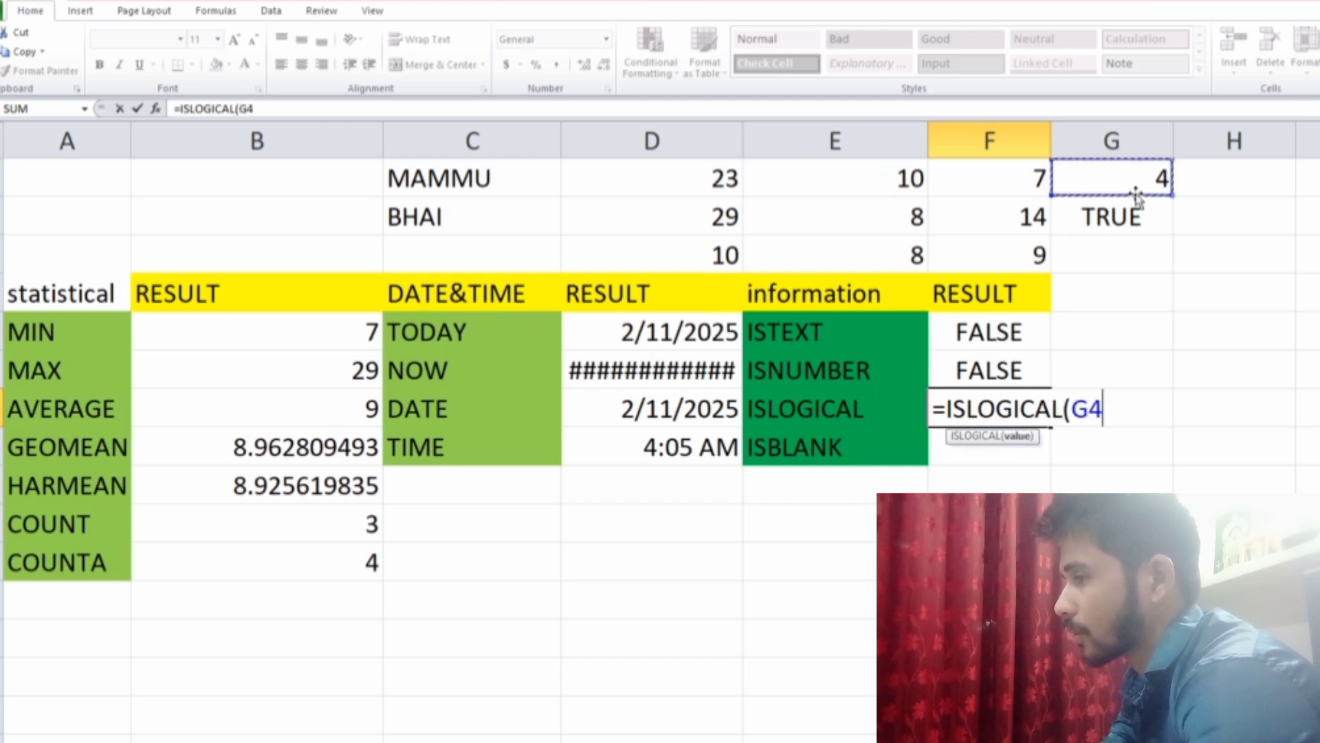
pyautogui.write(')')
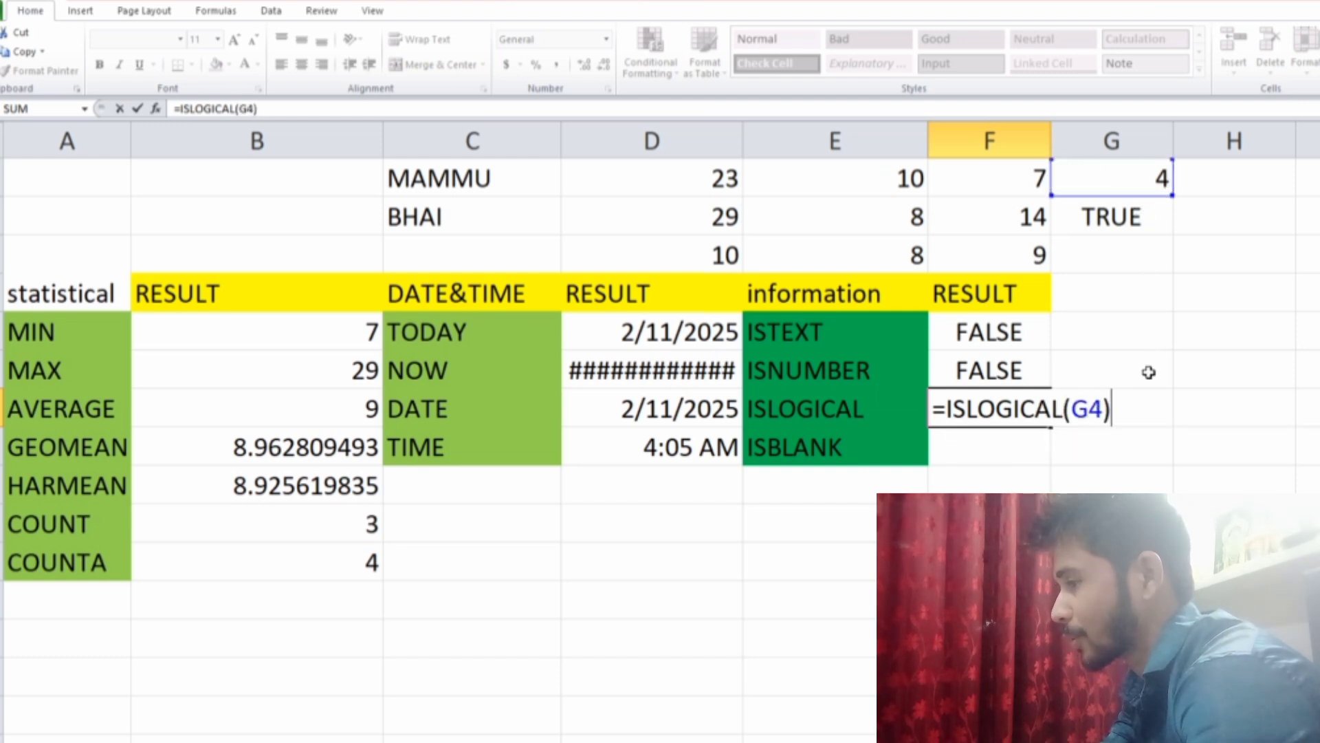
pyautogui.press('Return')
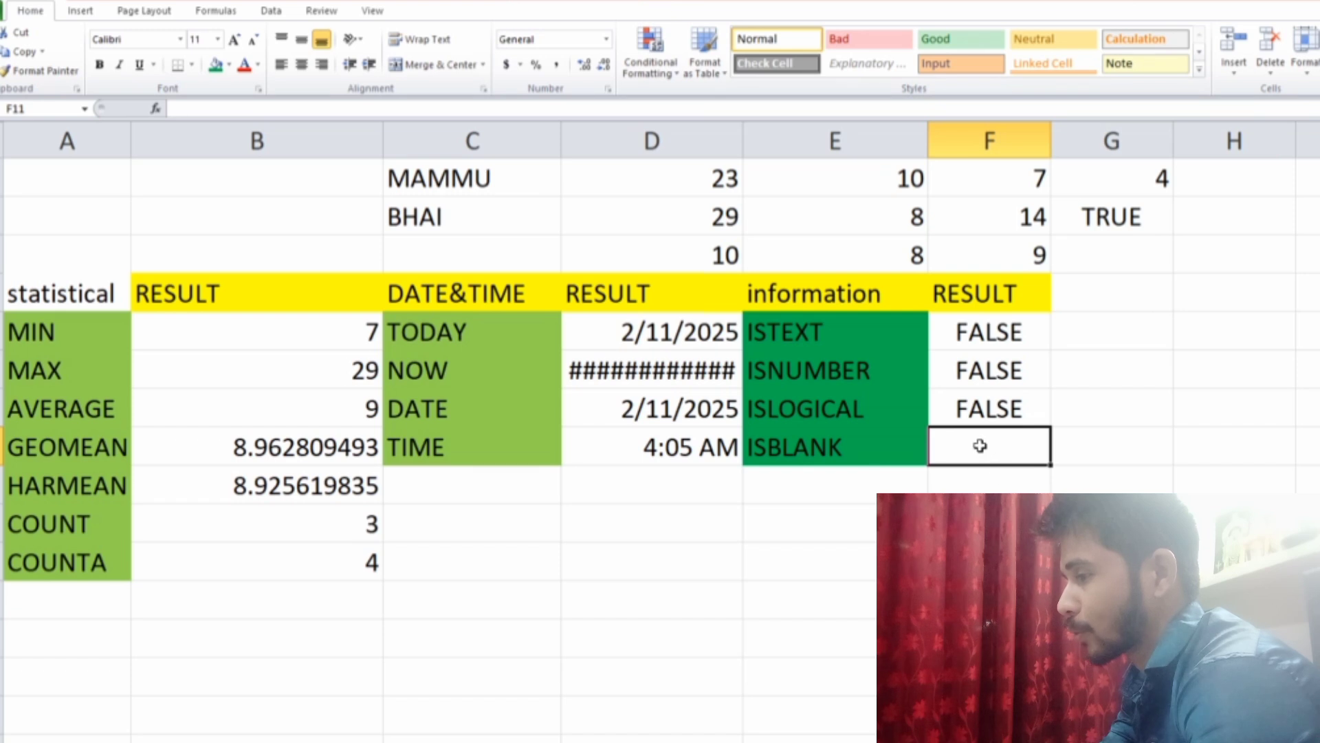
# Enter the formula =ISBLANK(B4) in cell F11, the result cell beside the ISBLANK label, to test an empty cell
pyautogui.write('=')
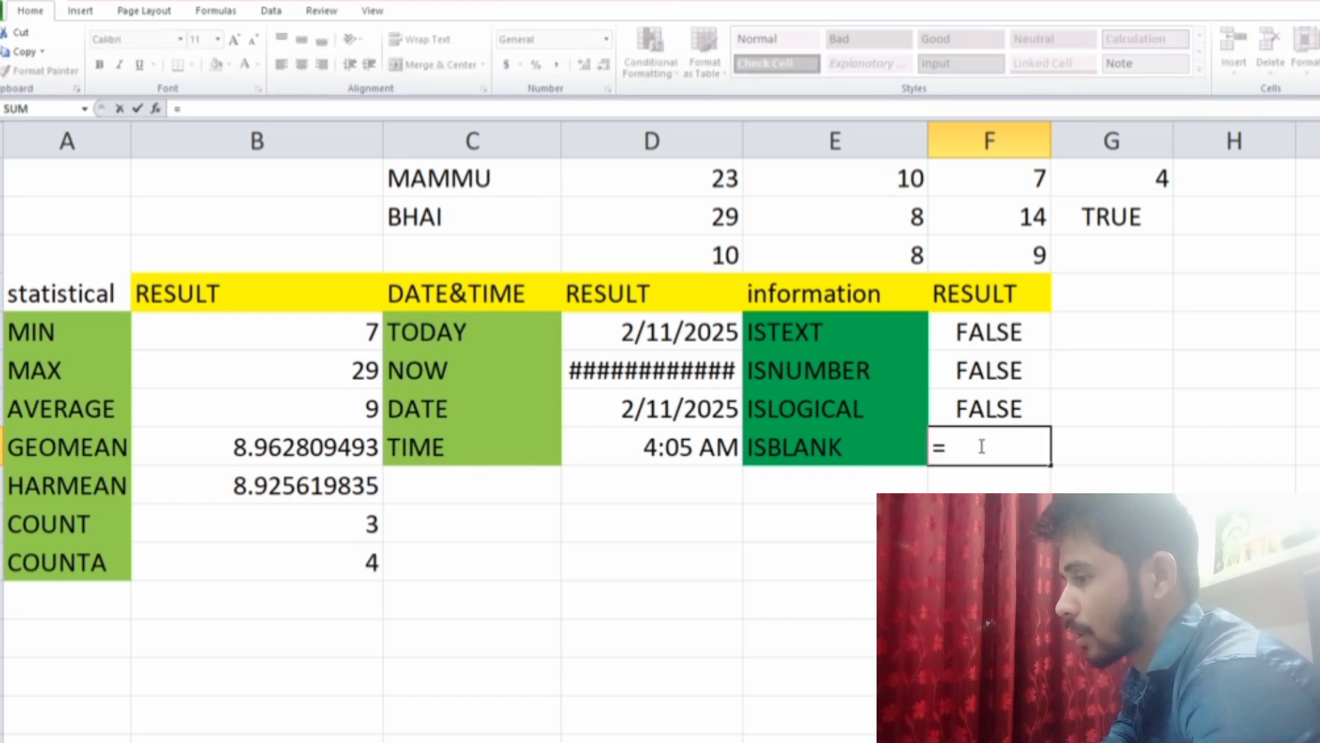
pyautogui.write('IS')
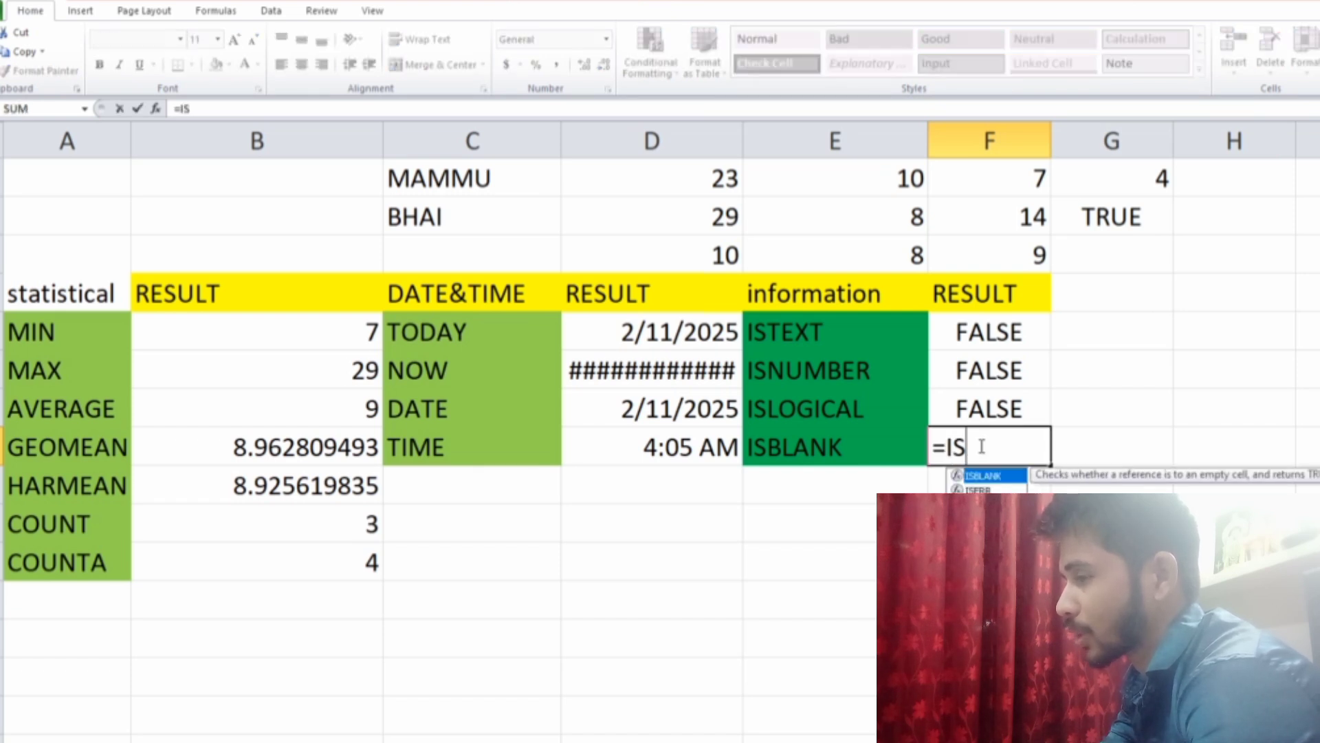
pyautogui.write('BLAM')
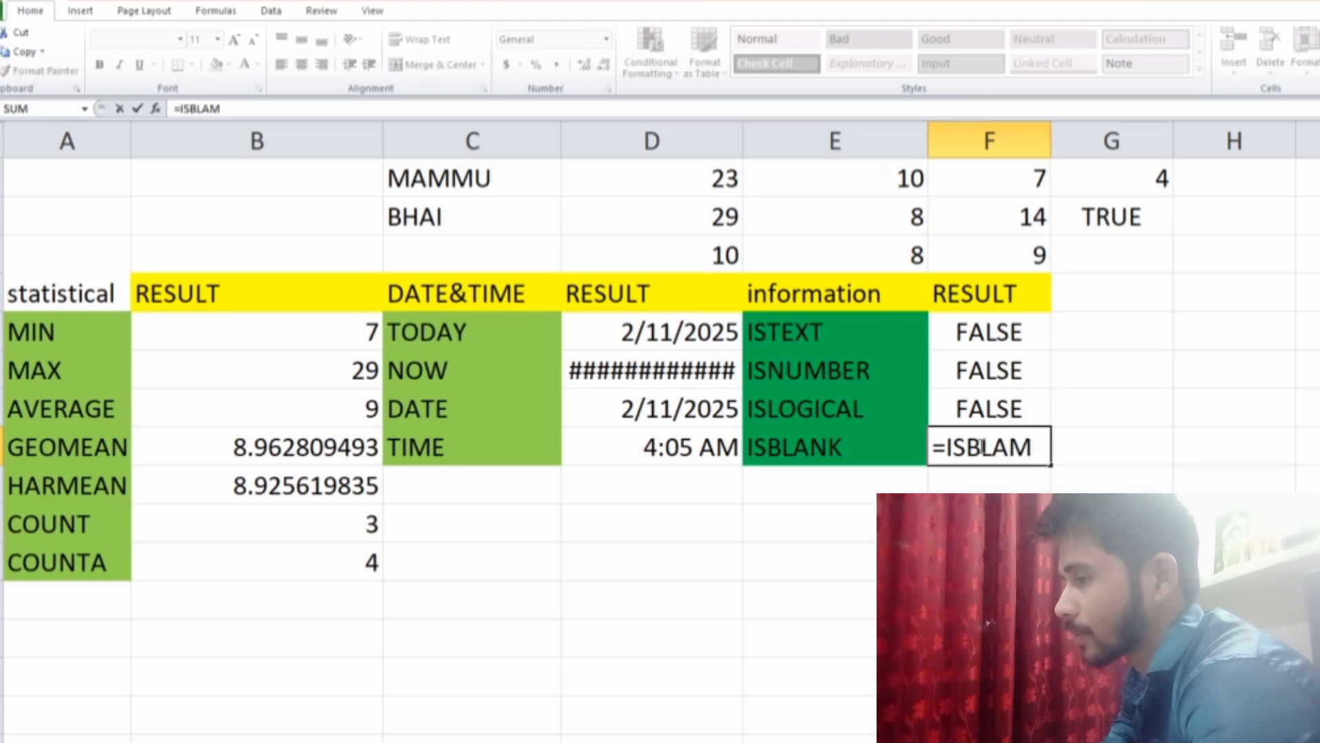
pyautogui.press('BackSpace')
pyautogui.write('NK')
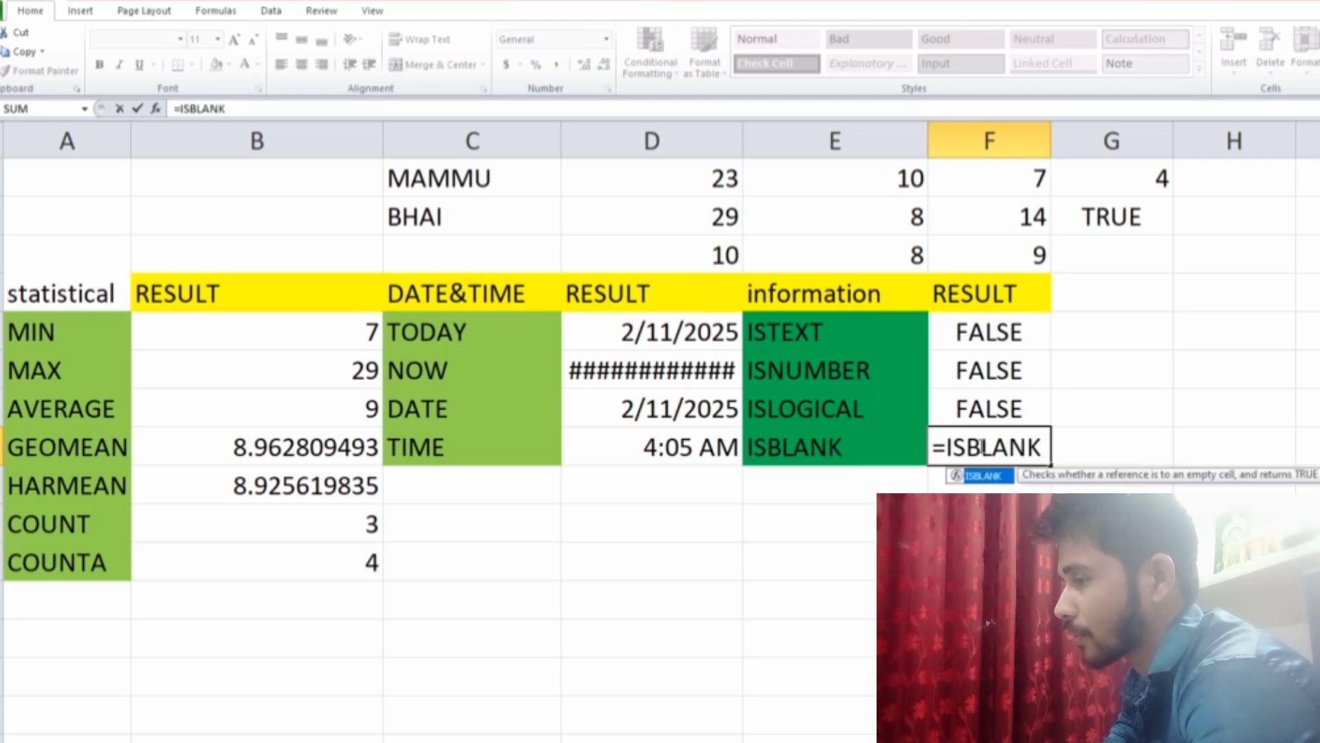
pyautogui.write('(')
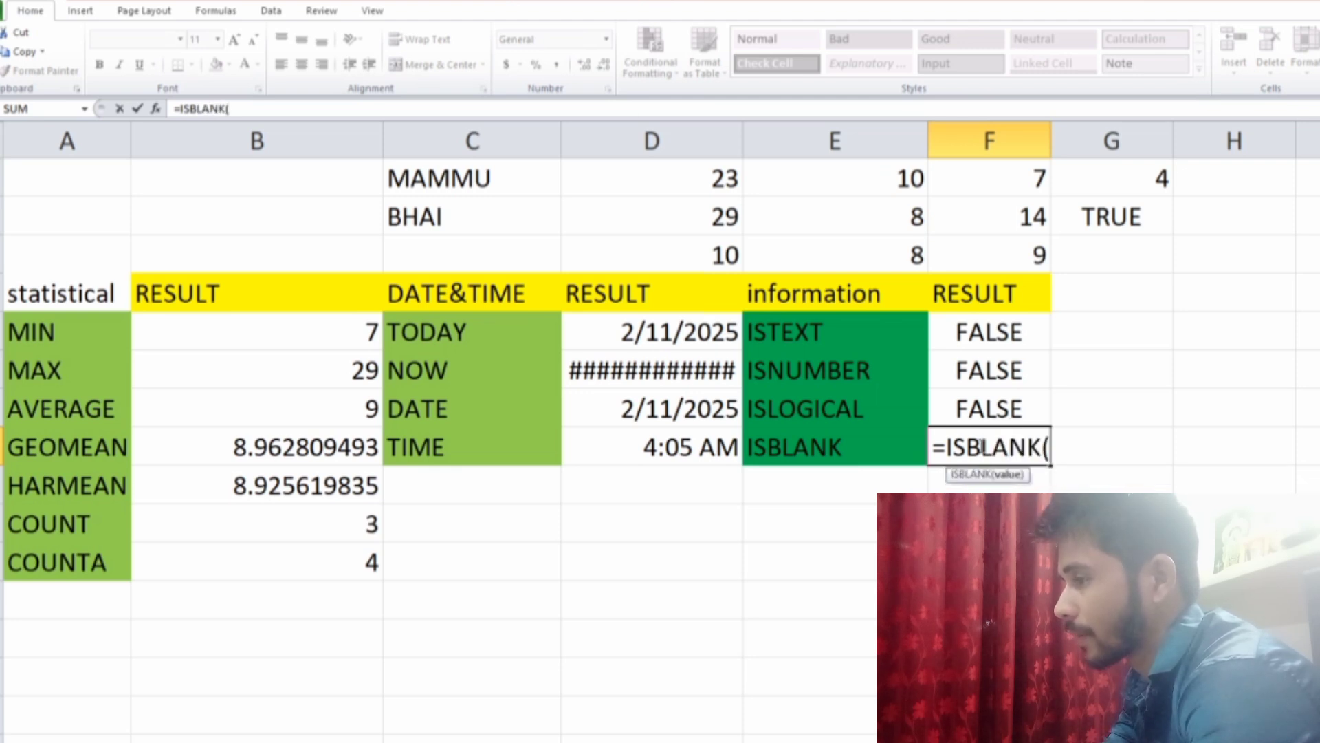
pyautogui.click(297, 181)
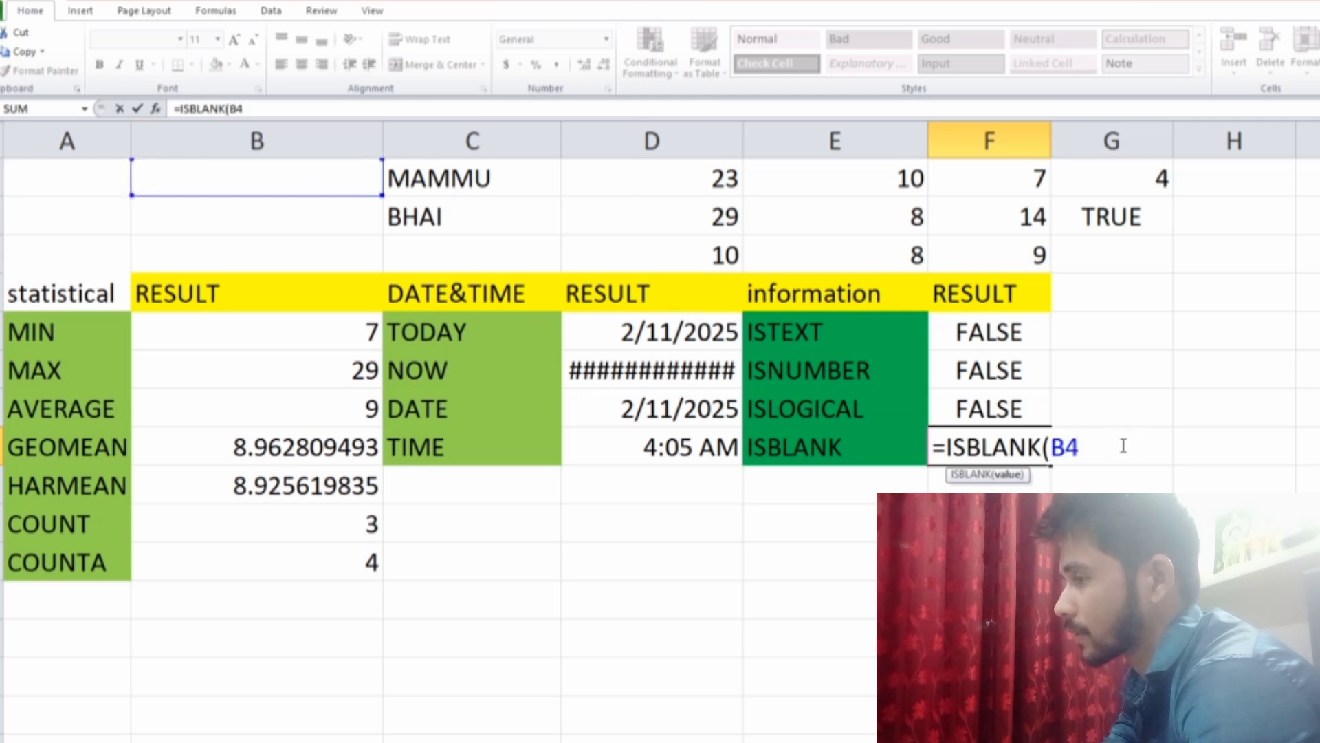
pyautogui.write(')')
pyautogui.press('Return')
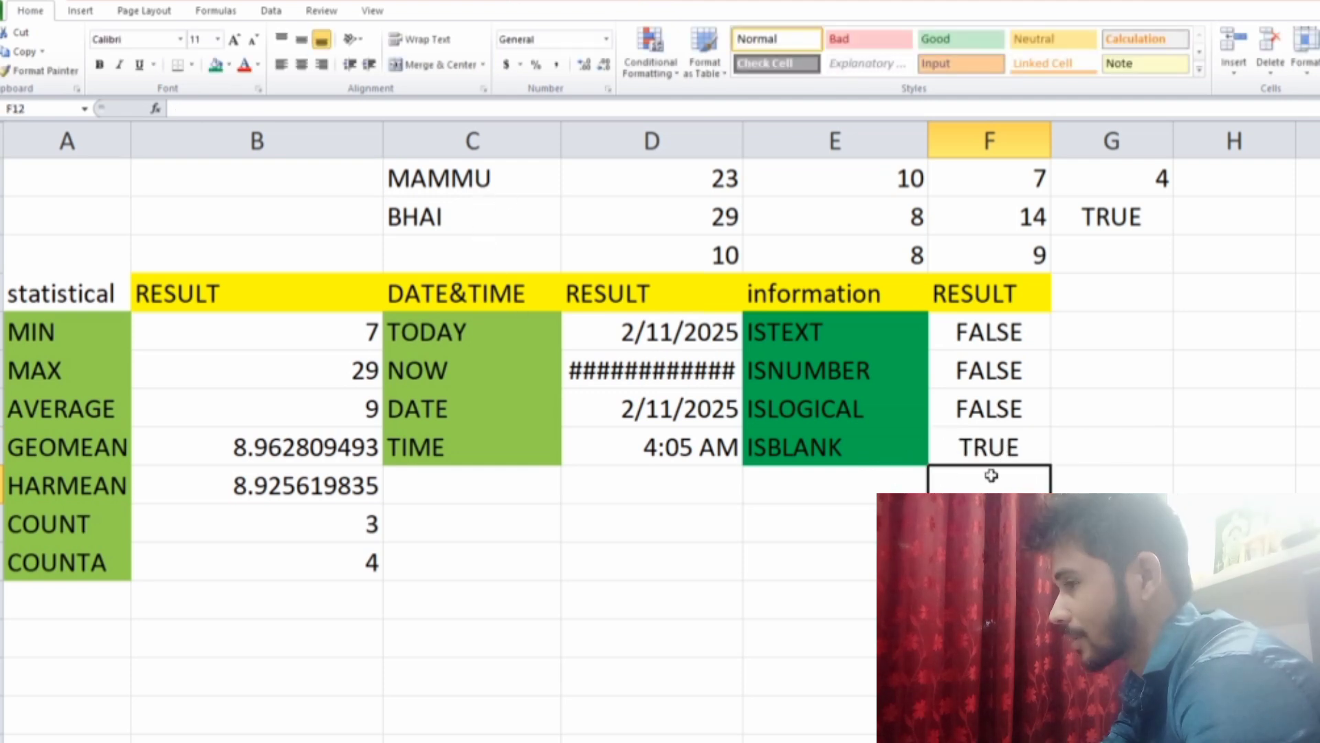
# Clear the formula from cell F11, the result cell beside the ISBLANK label
pyautogui.click(1028, 458)
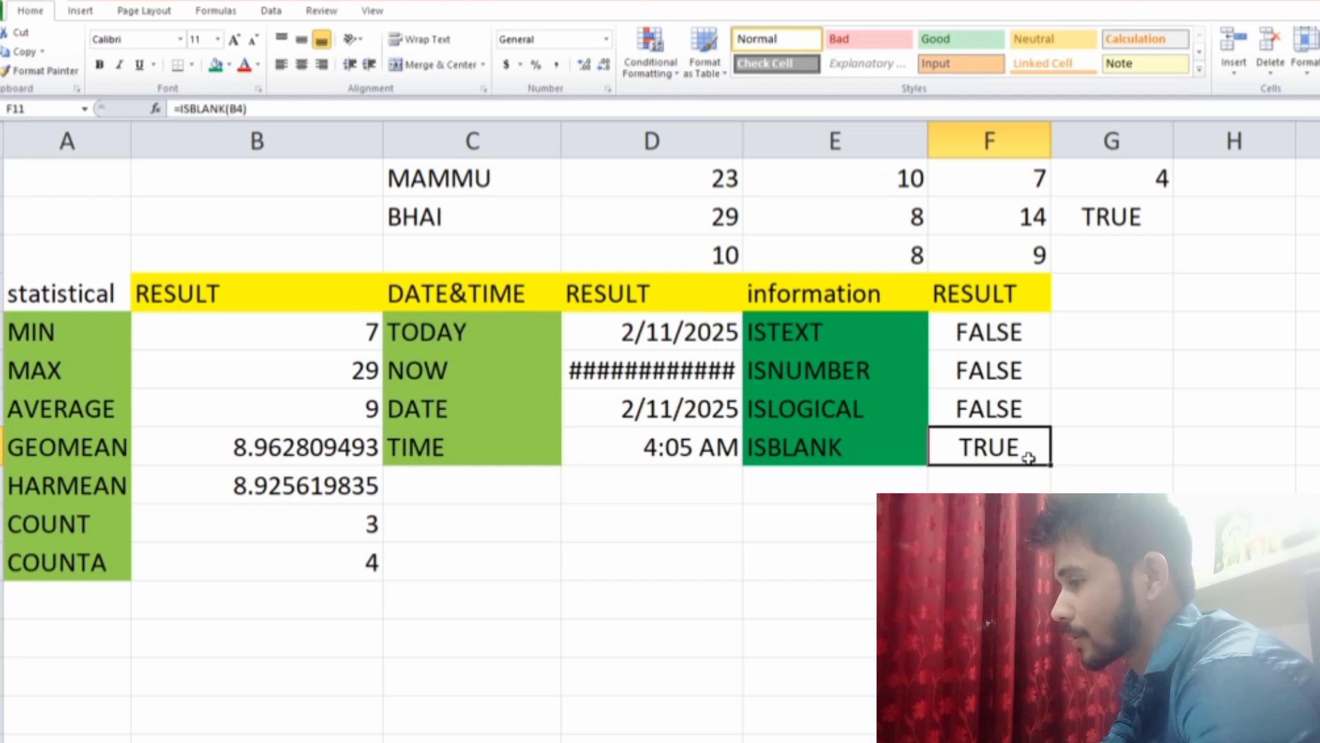
pyautogui.press('Delete')
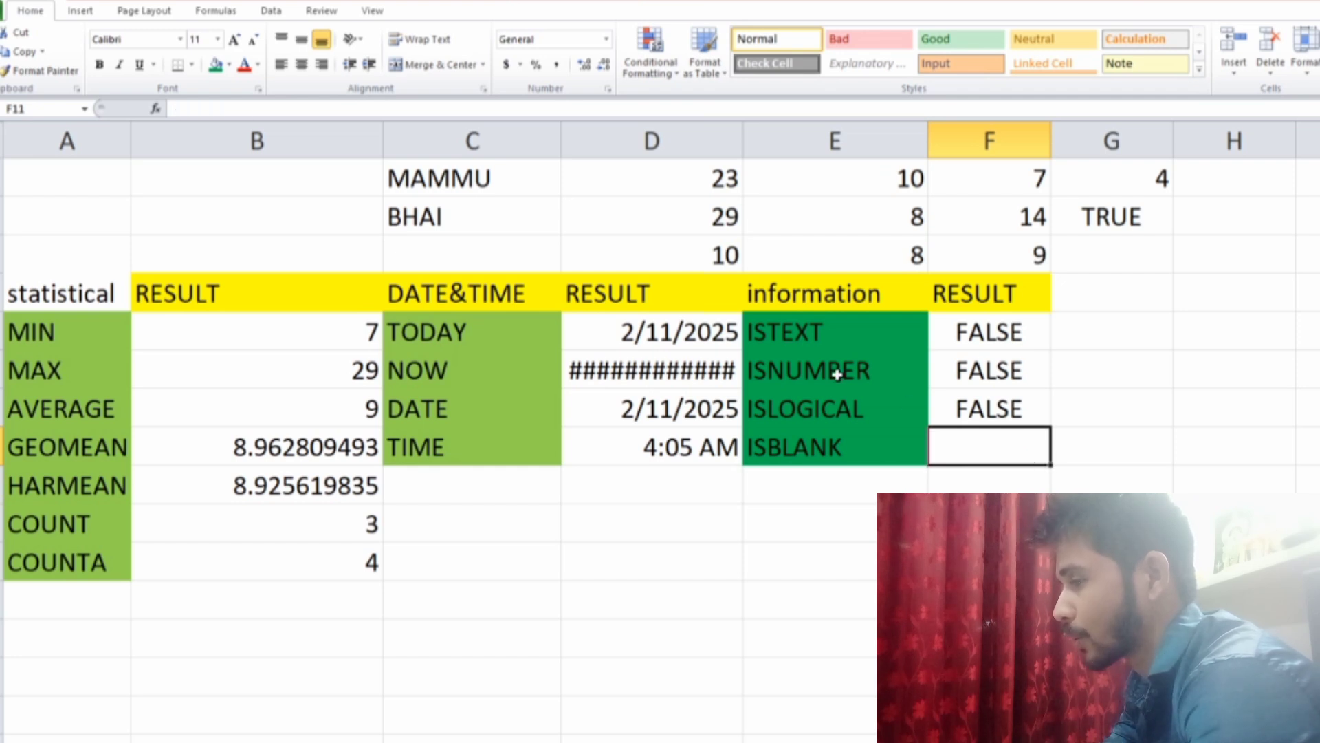
pyautogui.write('IS')
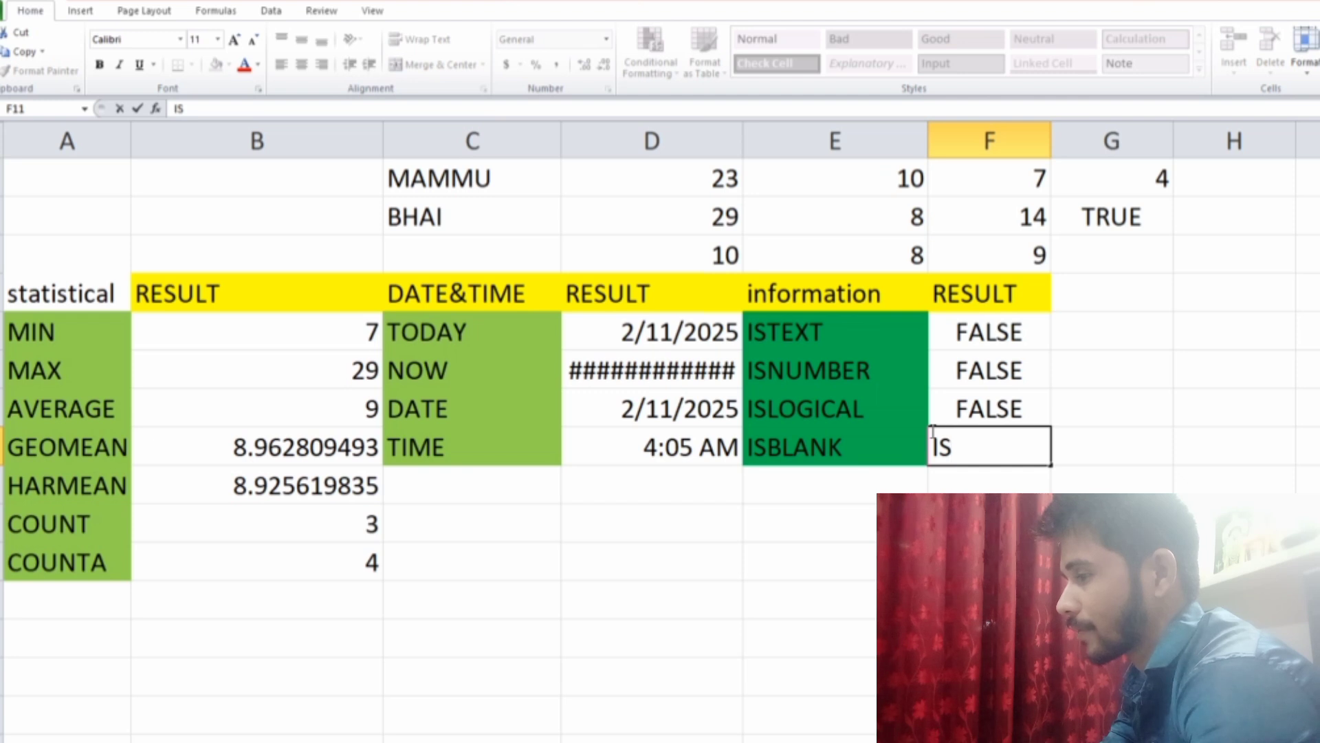
pyautogui.write('BLANK')
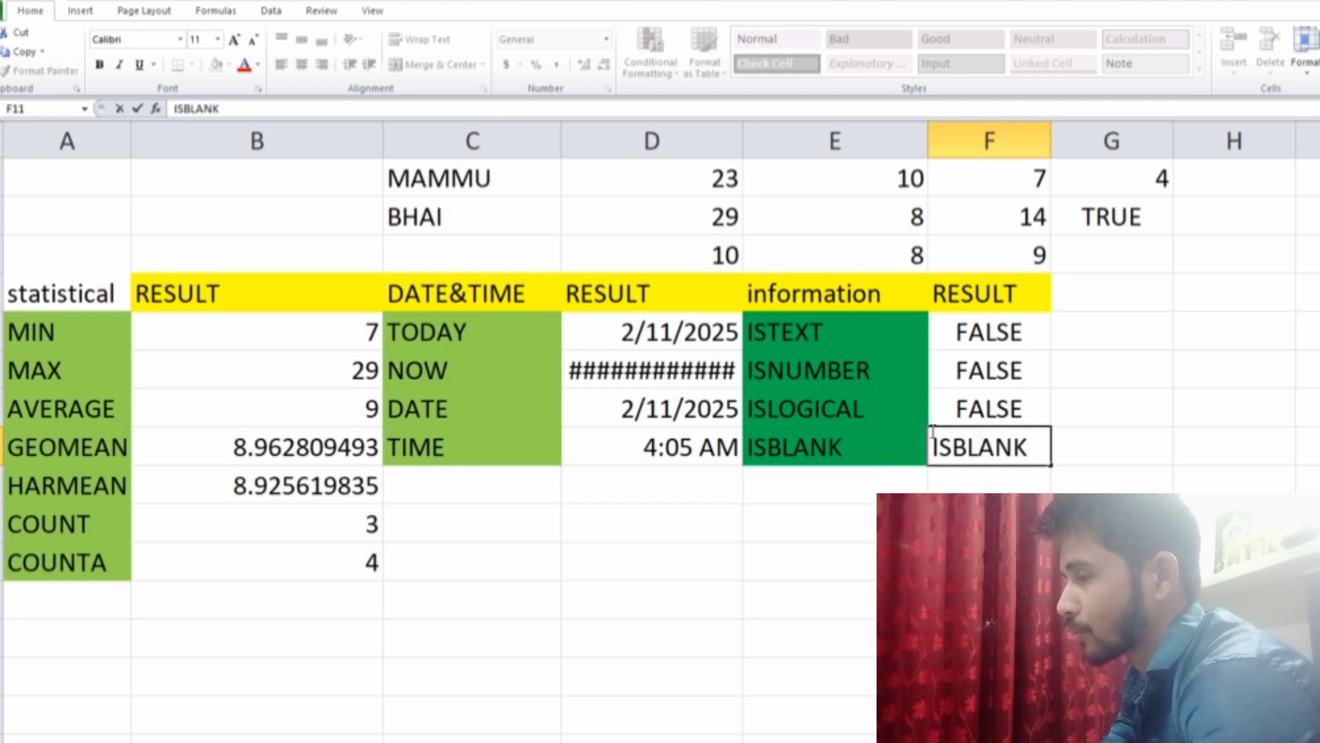
pyautogui.press('BackSpace')
pyautogui.press('BackSpace')
pyautogui.press('BackSpace')
pyautogui.press('BackSpace')
pyautogui.press('BackSpace')
pyautogui.press('BackSpace')
pyautogui.press('BackSpace')
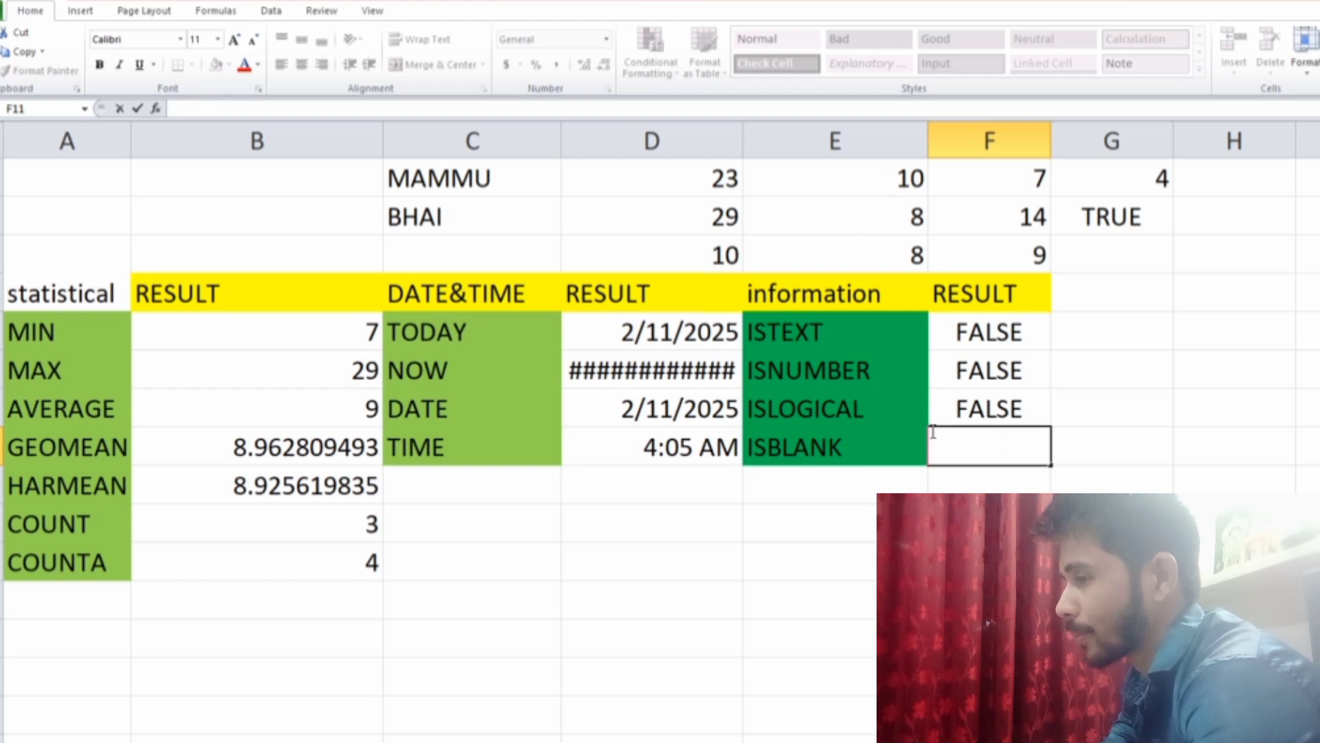
# Enter the formula =ISBLANK(C4) in cell F11 to test a filled cell
pyautogui.write('=')
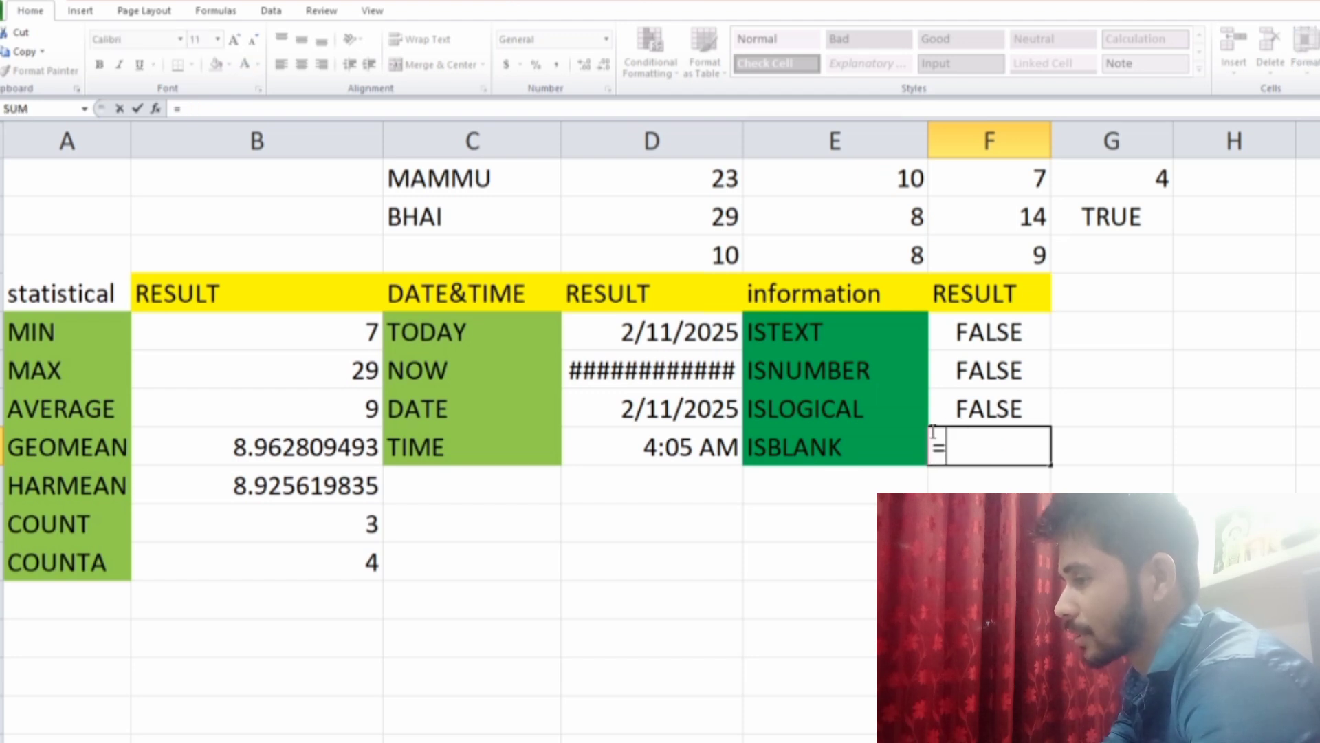
pyautogui.write('ISB')
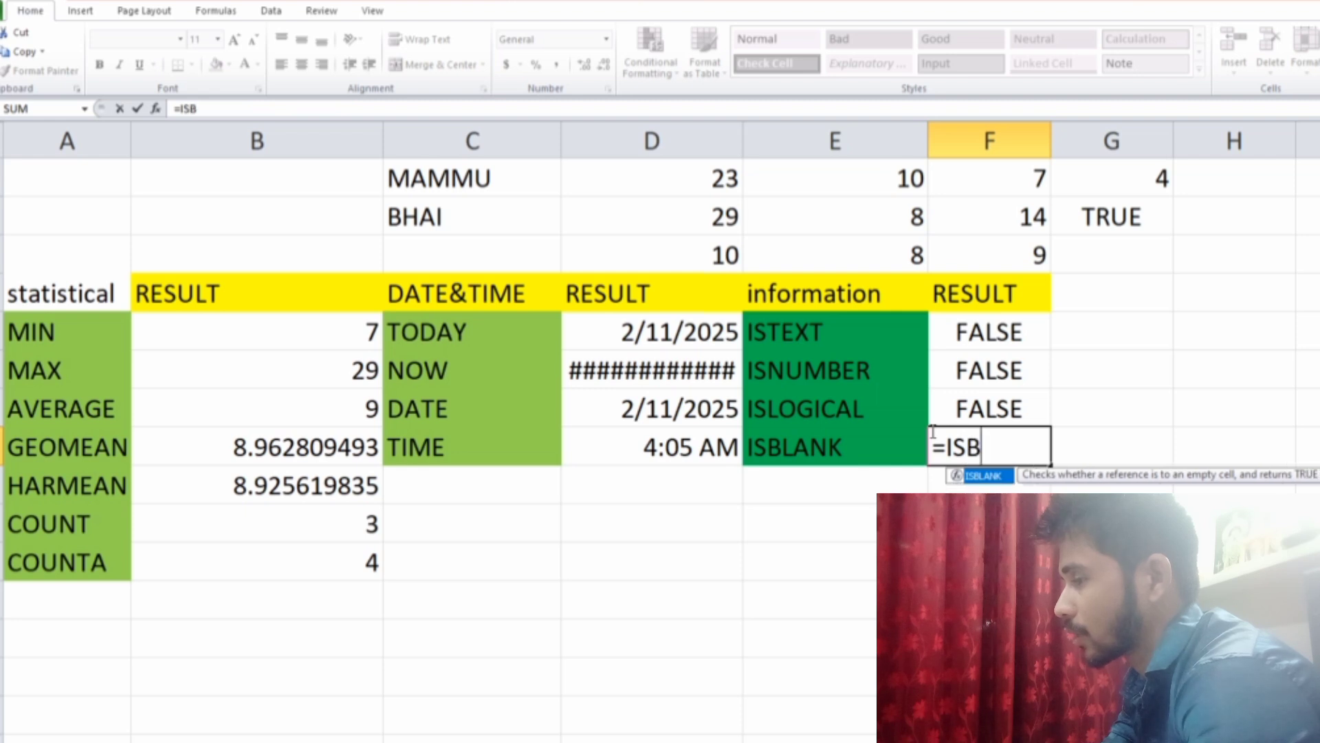
pyautogui.write('LANK')
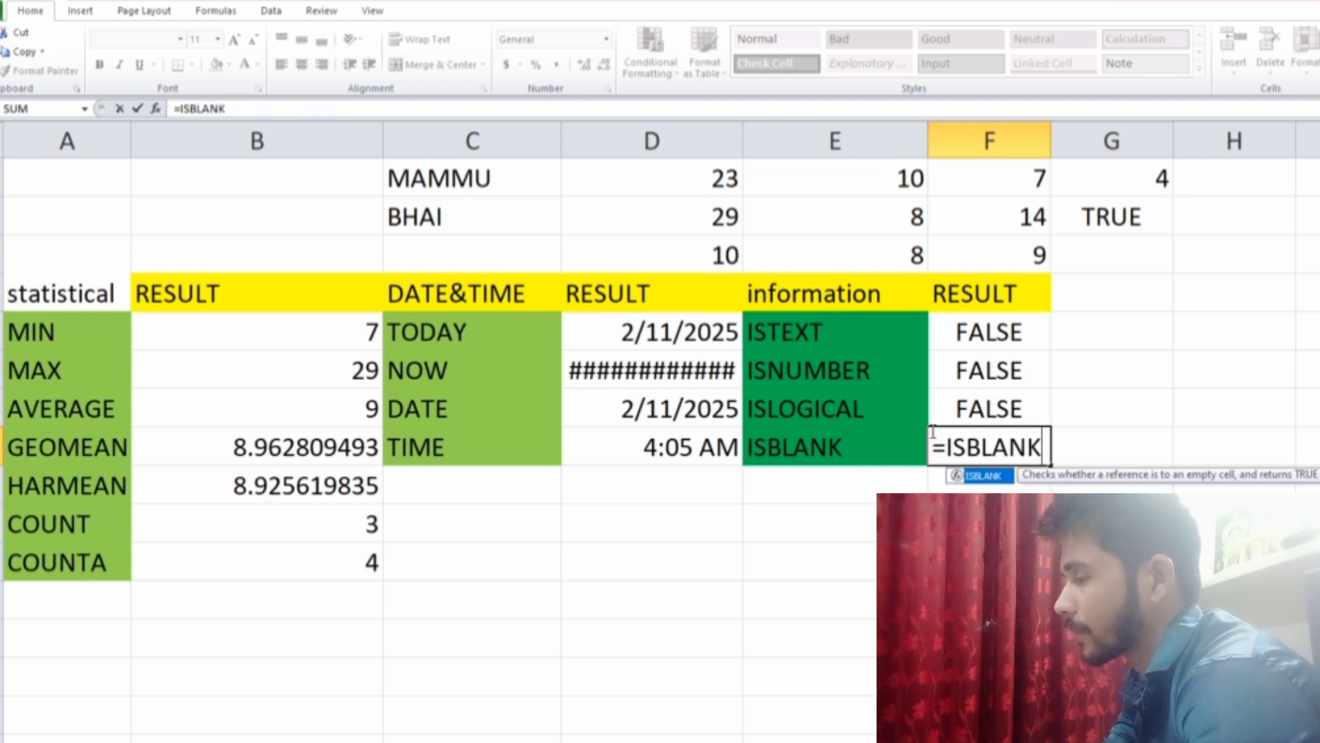
pyautogui.write('(')
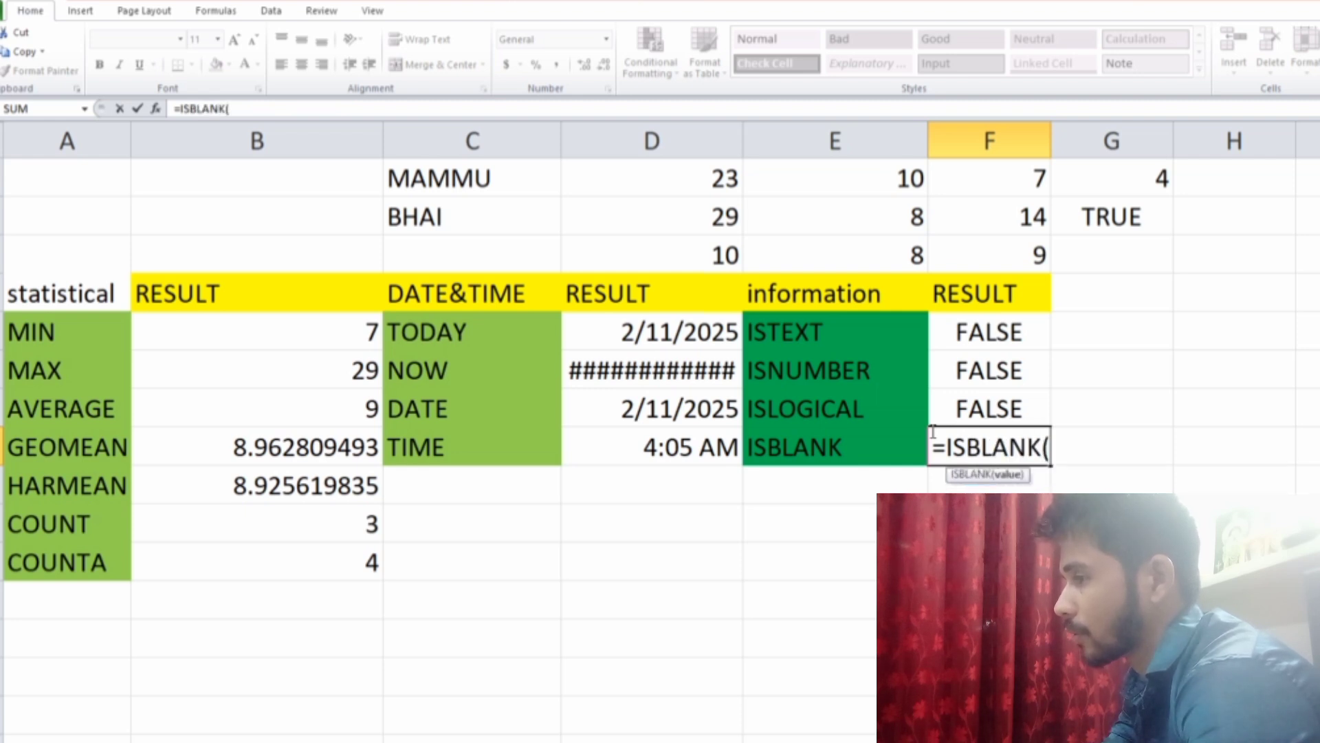
pyautogui.click(532, 187)
pyautogui.write(')')
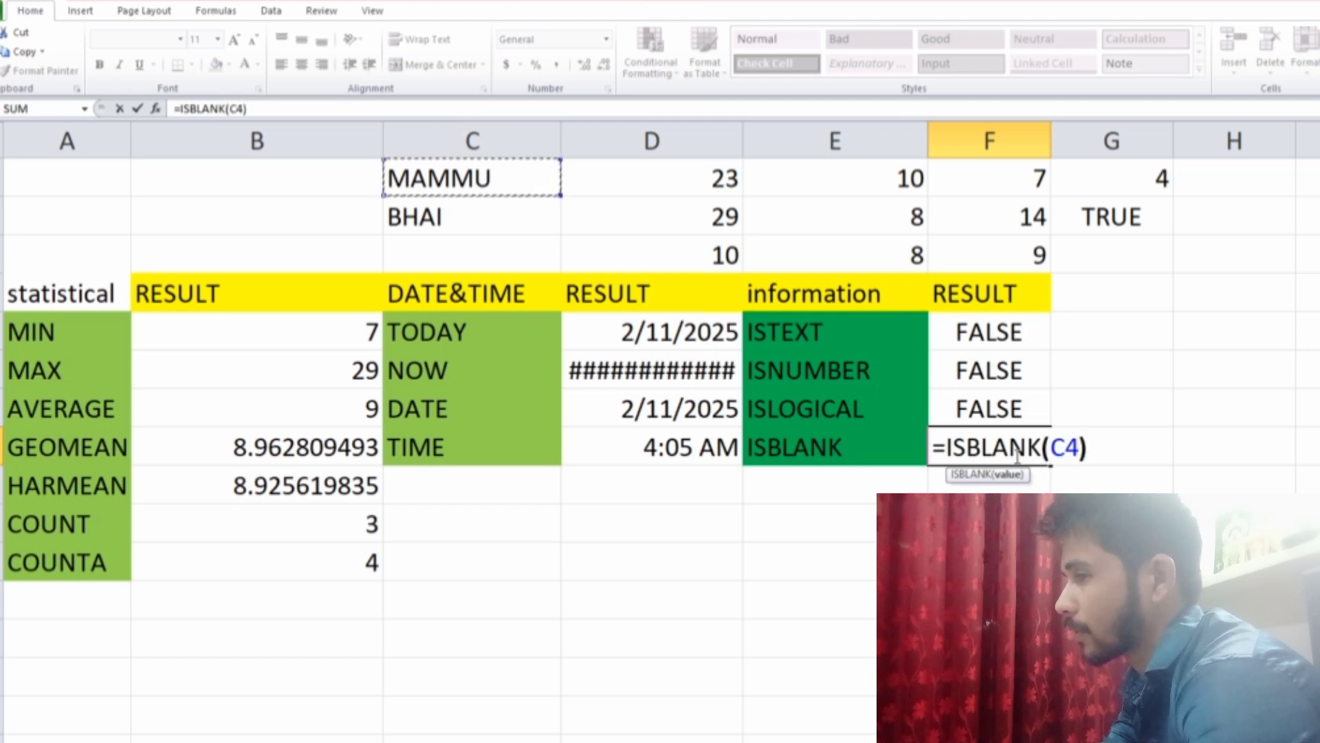
pyautogui.press('Return')
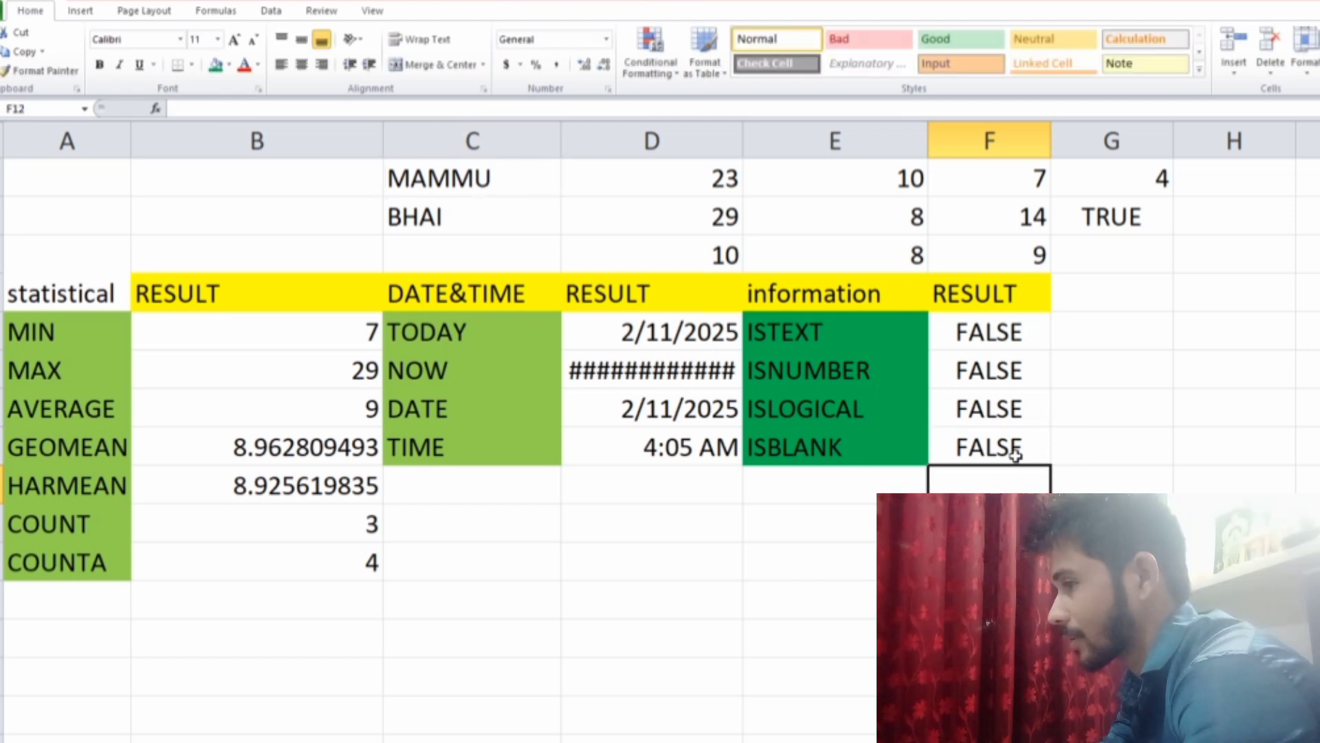